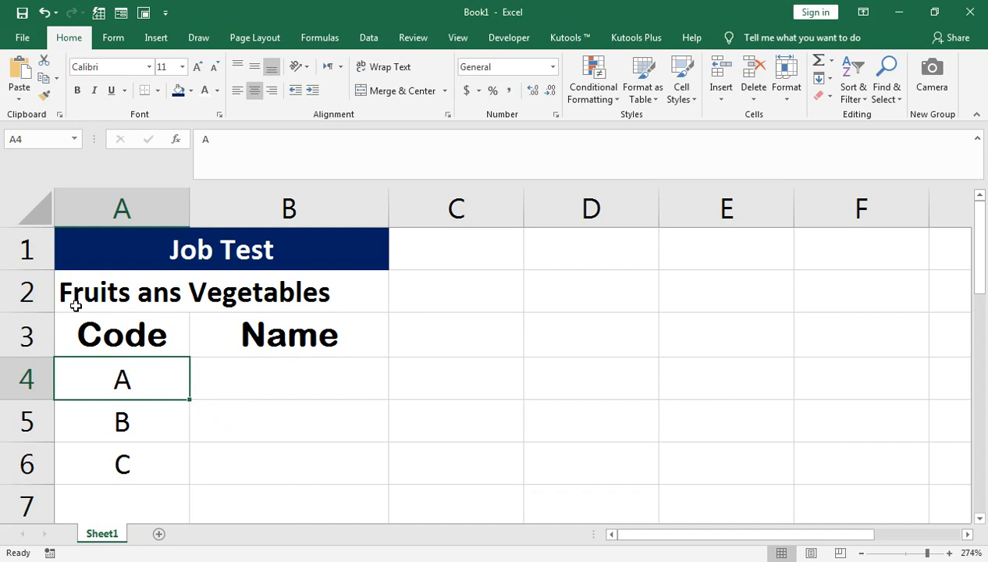
Correct the subtitle in cell A2 so it reads "Fruits and Vegetables".
{"action": "left_click", "coordinate": [105, 302]}
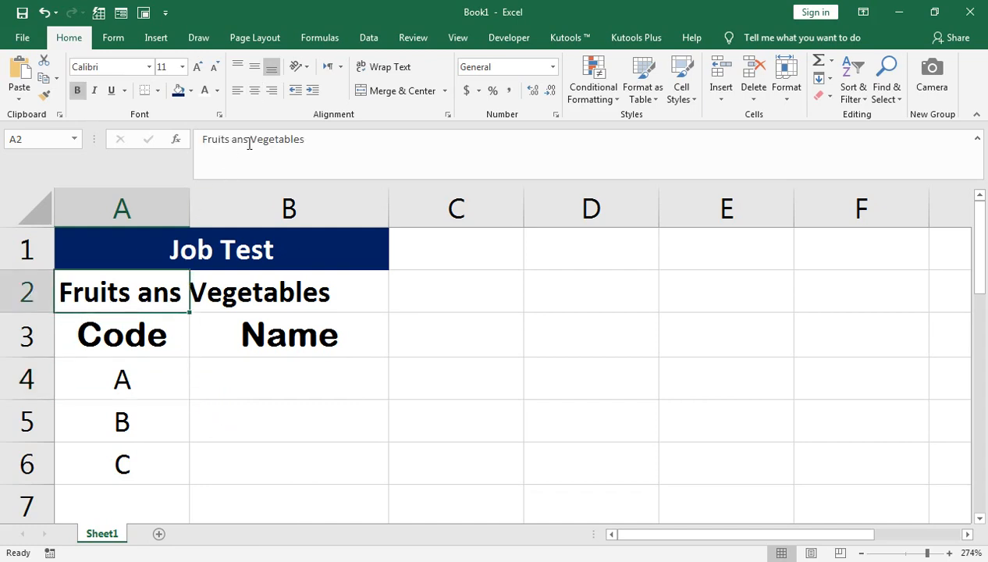
{"action": "type", "text": "s"}
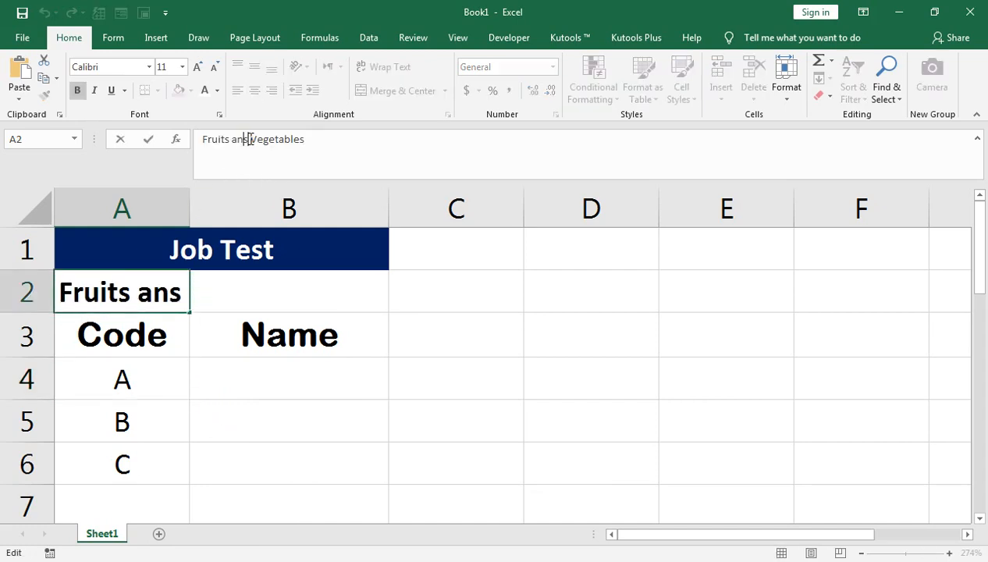
{"action": "key", "text": "BackSpace"}
{"action": "type", "text": "d"}
{"action": "key", "text": "Return"}
Enter code A in cell A6, replacing its content, and code B in cell A7.
{"action": "left_click", "coordinate": [139, 380]}
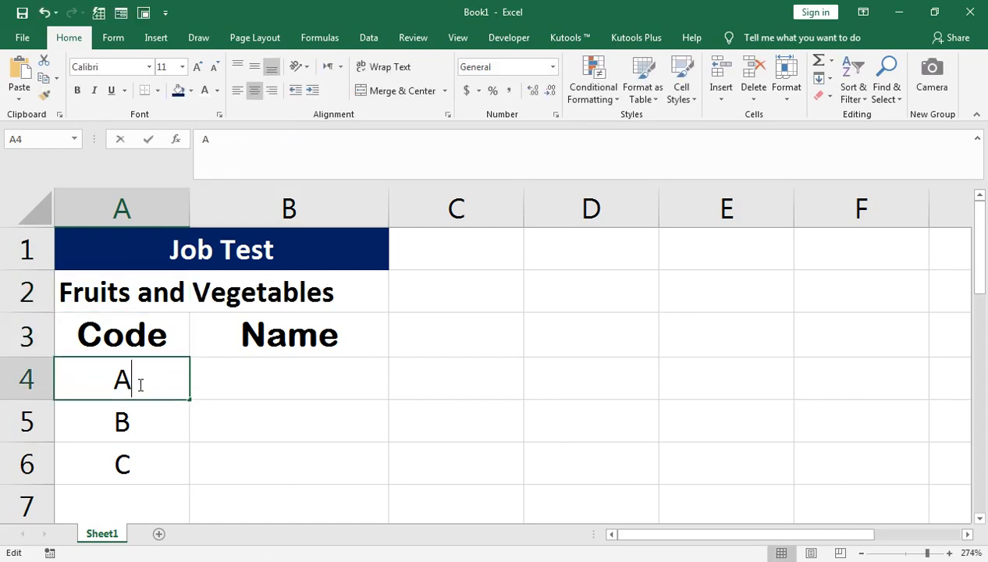
{"action": "left_click", "coordinate": [228, 382]}
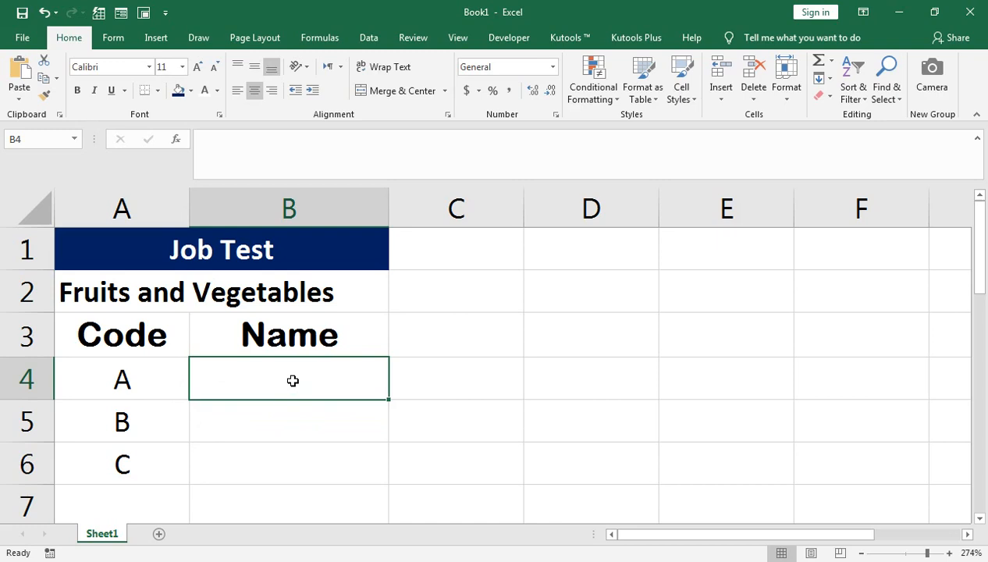
{"action": "left_click", "coordinate": [126, 465]}
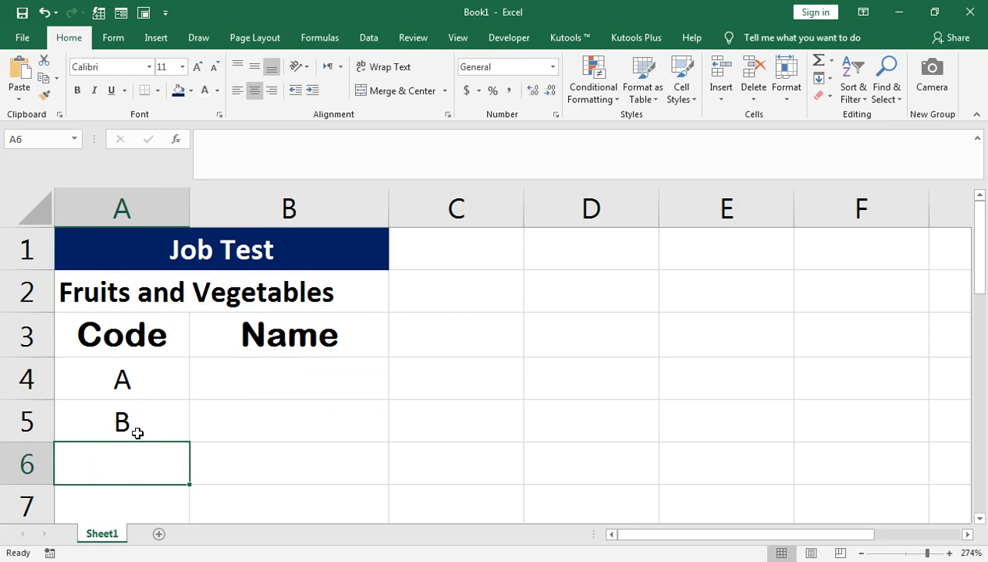
{"action": "type", "text": "A"}
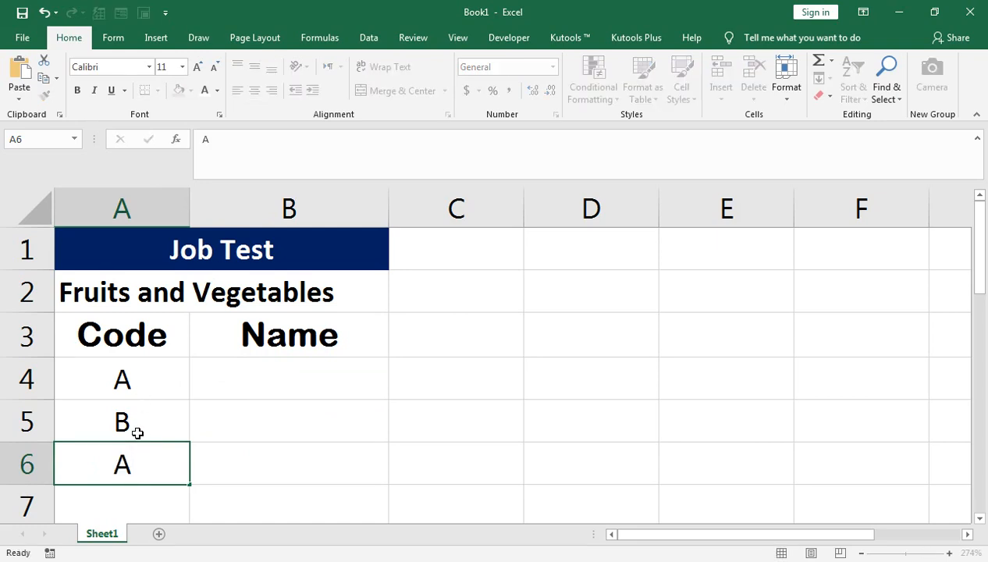
{"action": "key", "text": "Return"}
{"action": "type", "text": "B"}
{"action": "key", "text": "Up"}
Begin an IF formula in cell B4 with a logical test that compares A4 using the equals operator.
{"action": "key", "text": "Up"}
{"action": "key", "text": "Up"}
{"action": "key", "text": "Up"}
{"action": "key", "text": "Up"}
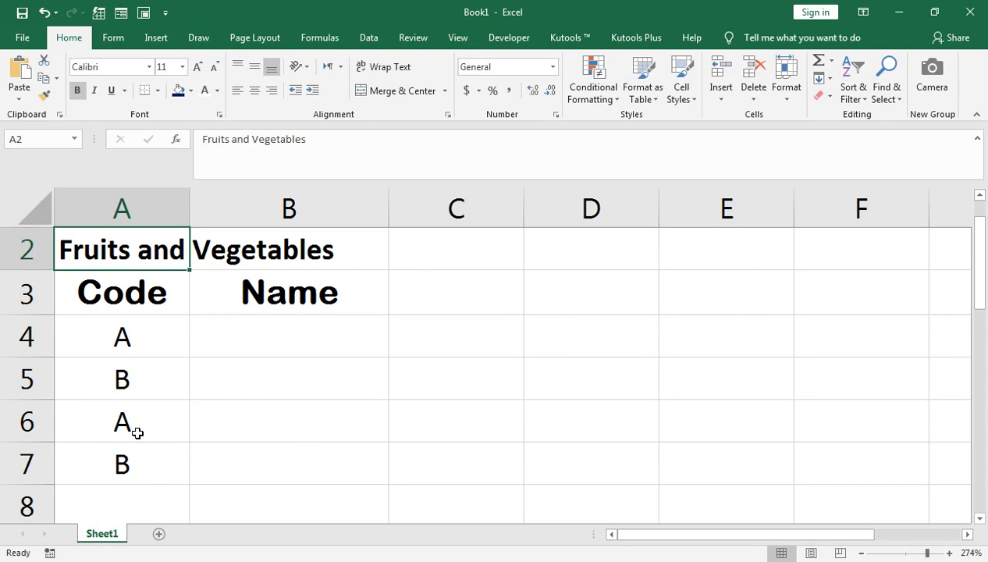
{"action": "key", "text": "Up"}
{"action": "key", "text": "Right"}
{"action": "key", "text": "Down"}
{"action": "key", "text": "Down"}
{"action": "key", "text": "Down"}
{"action": "key", "text": "Left"}
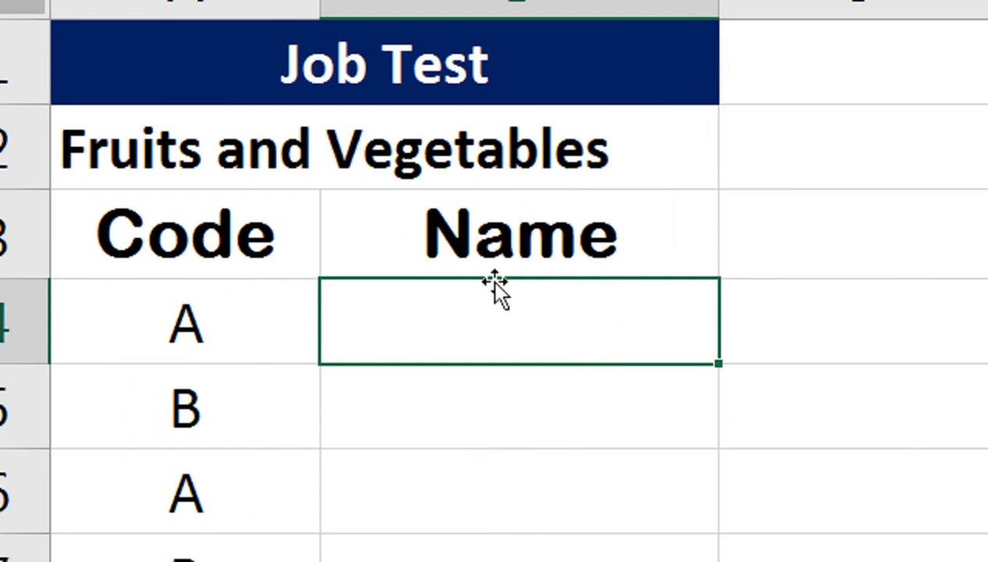
{"action": "type", "text": "=i"}
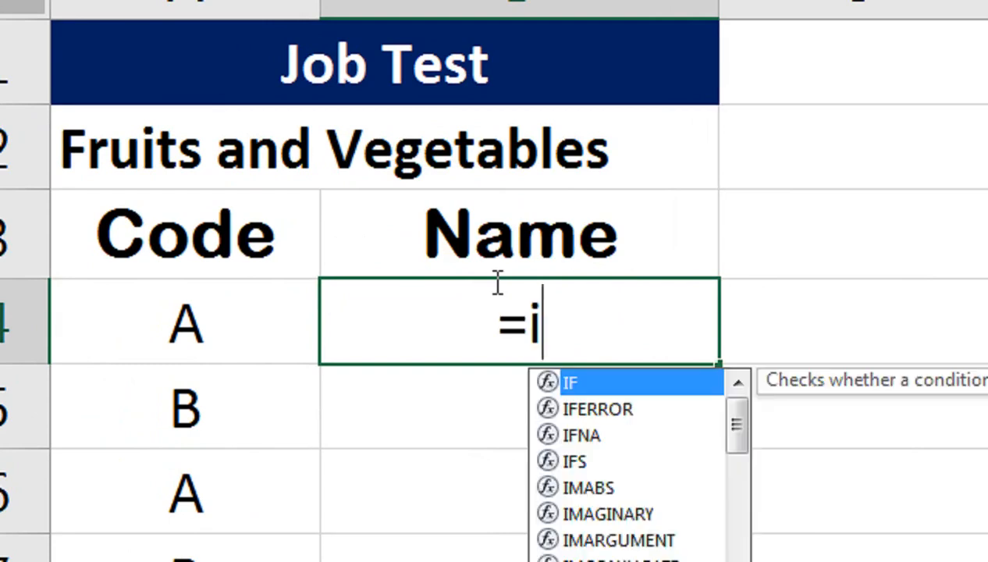
{"action": "key", "text": "Tab"}
{"action": "key", "text": "Left"}
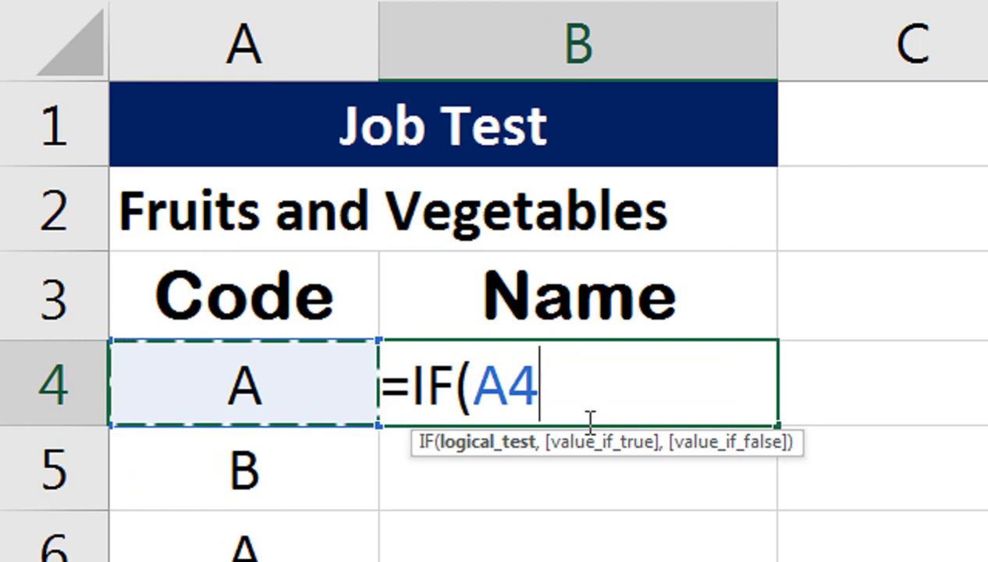
{"action": "type", "text": "="}
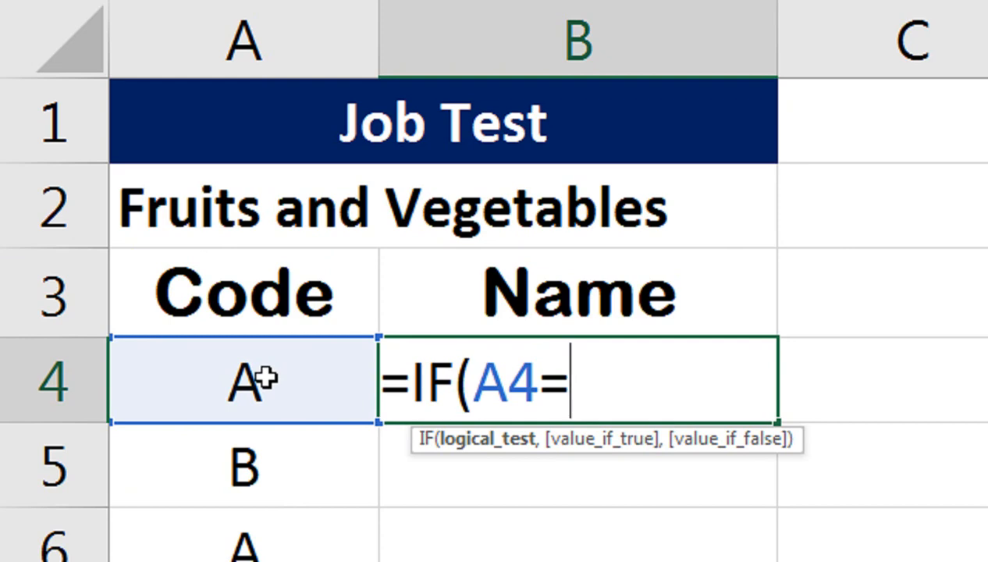
{"action": "type", "text": ">"}
{"action": "key", "text": "BackSpace"}
{"action": "type", "text": "<"}
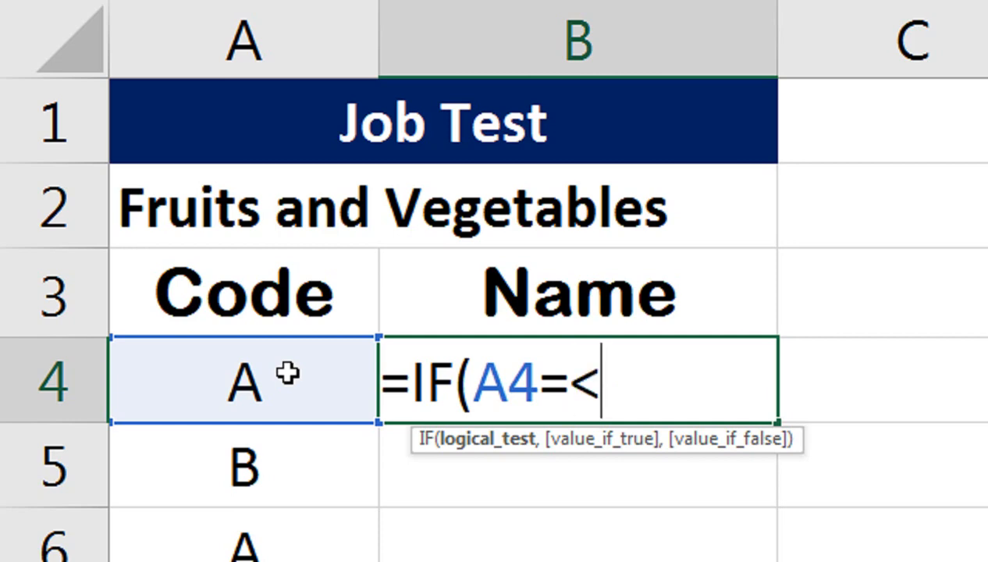
{"action": "key", "text": "BackSpace"}
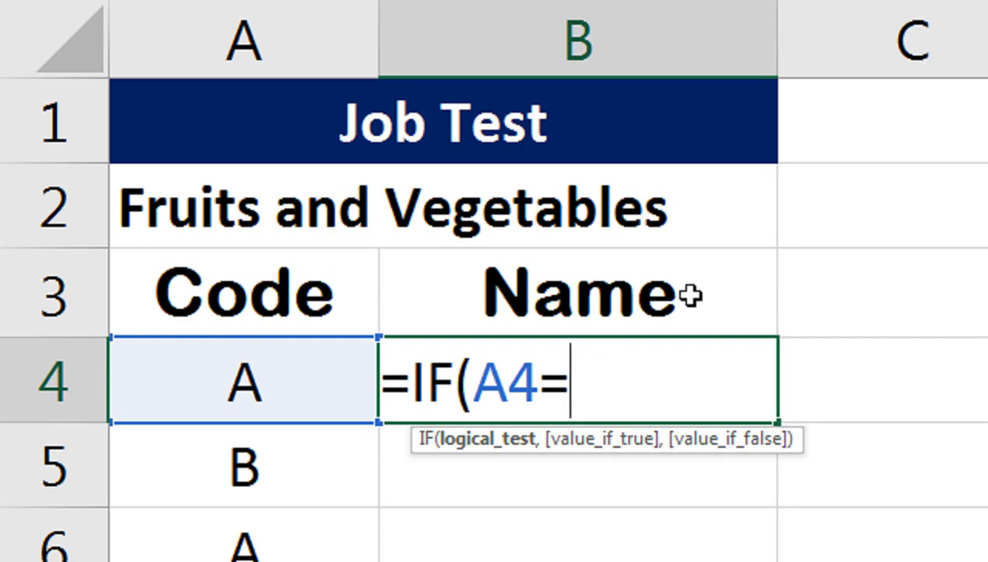
Complete the formula's logical test by comparing A4 with the uppercase text "A".
{"action": "type", "text": "\""}
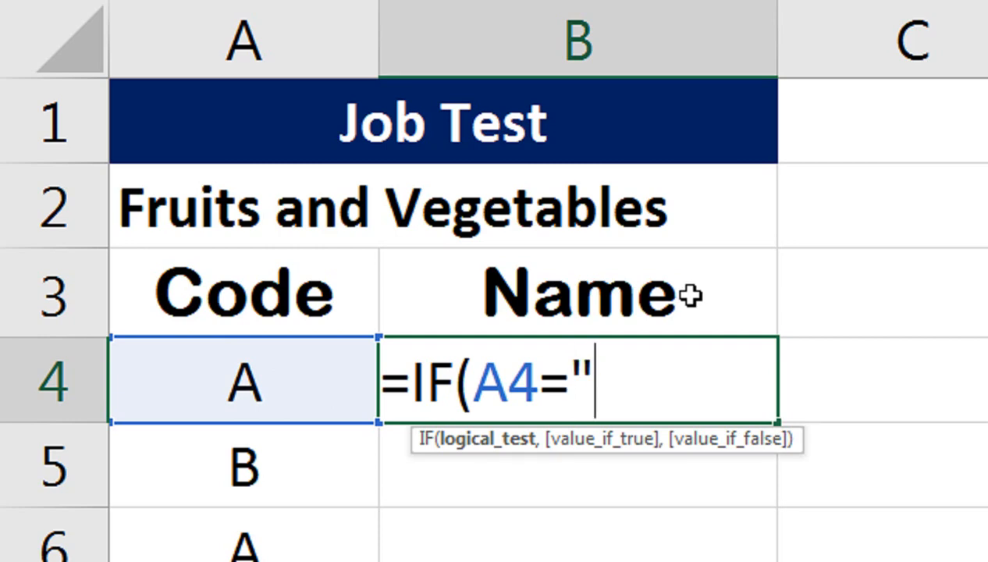
{"action": "type", "text": "a"}
{"action": "key", "text": "BackSpace"}
{"action": "type", "text": "A"}
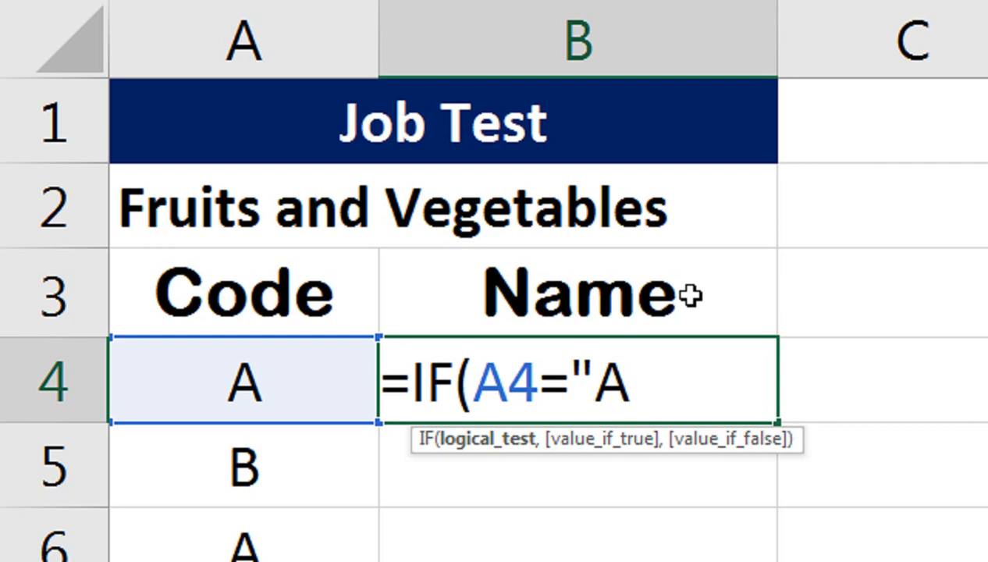
{"action": "type", "text": "\","}
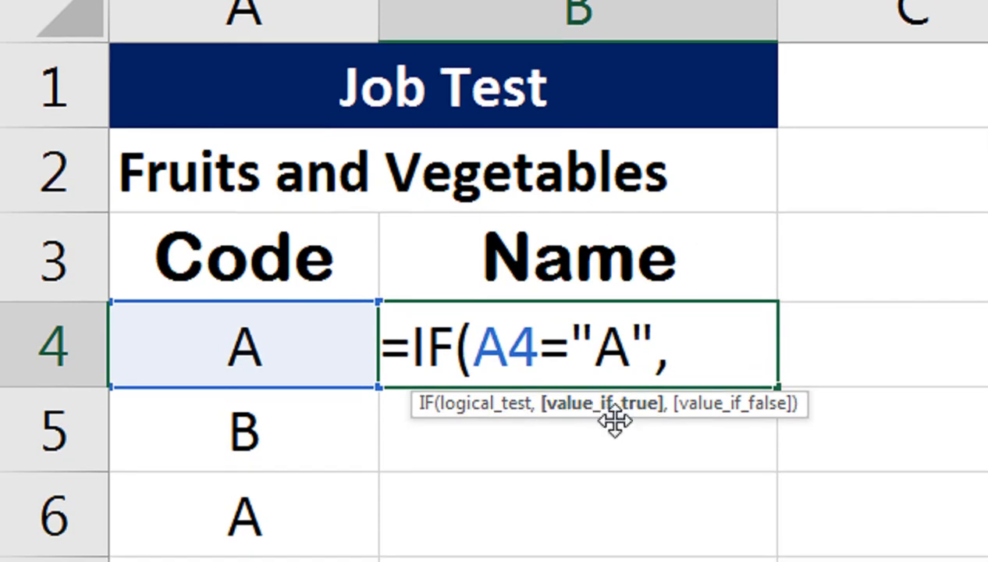
Add "APPLE" as the value the IF formula returns when the test is true.
{"action": "type", "text": "\""}
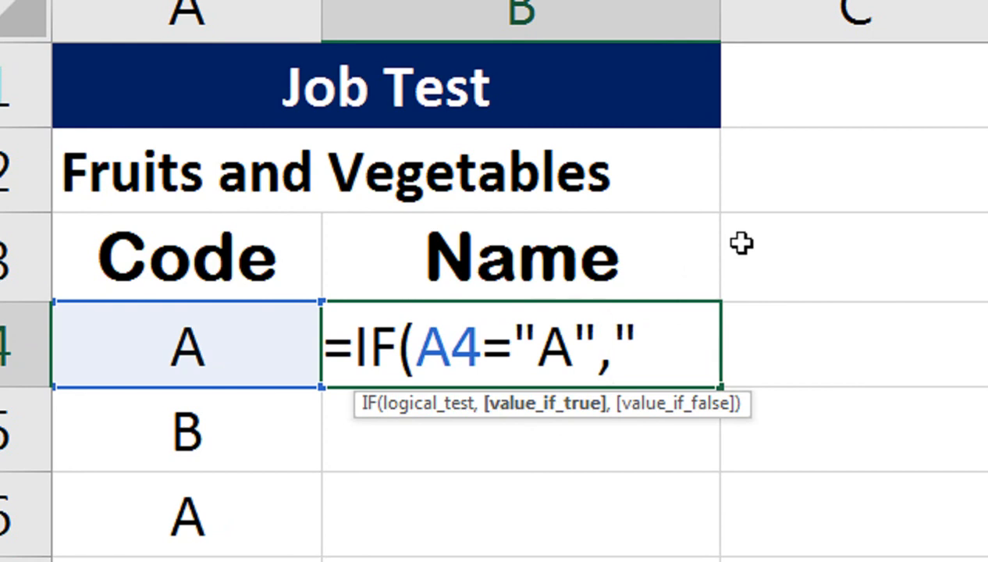
{"action": "type", "text": "APLLE"}
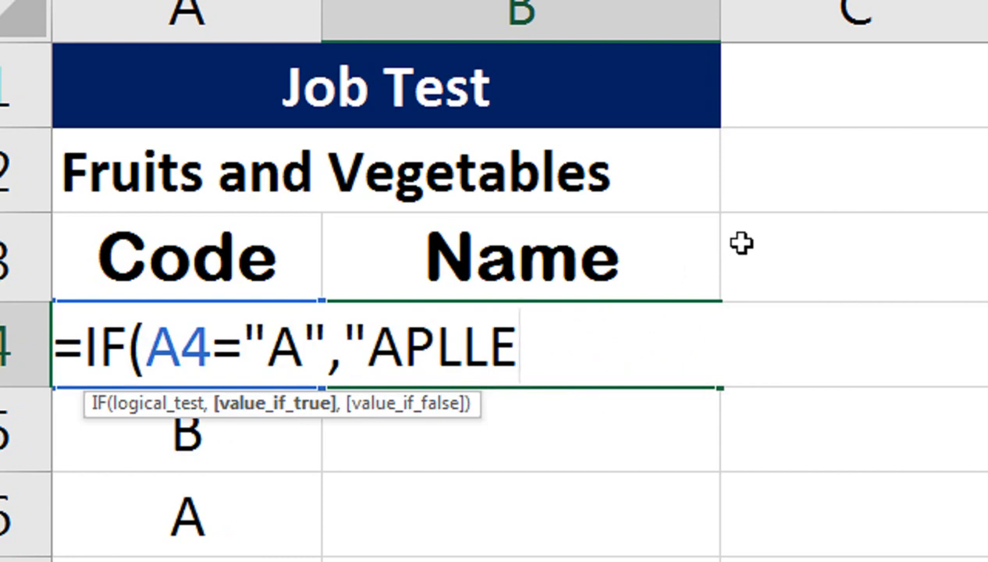
{"action": "type", "text": "\""}
{"action": "key", "text": "BackSpace"}
{"action": "key", "text": "BackSpace"}
{"action": "key", "text": "BackSpace"}
{"action": "key", "text": "BackSpace"}
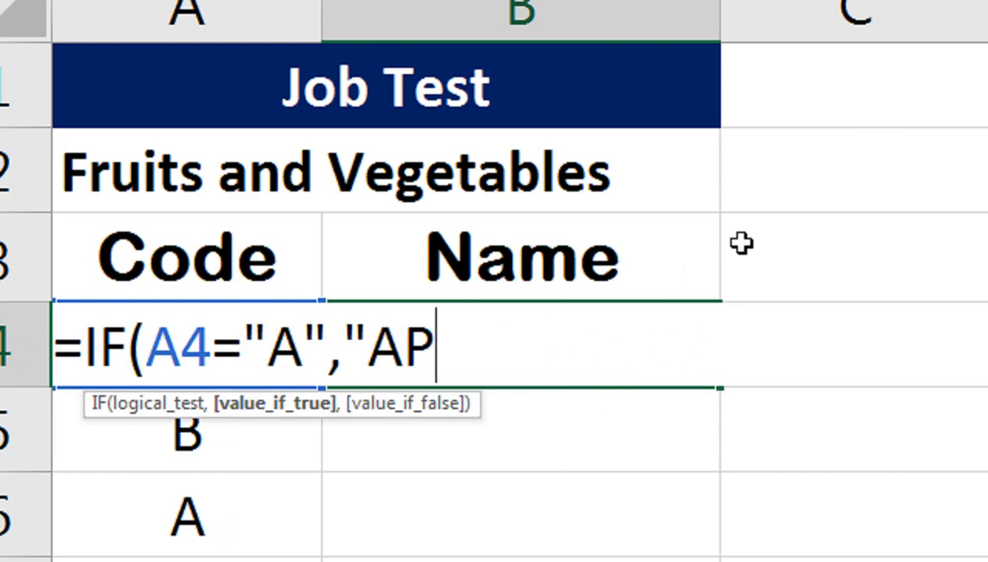
{"action": "type", "text": "PLE\""}
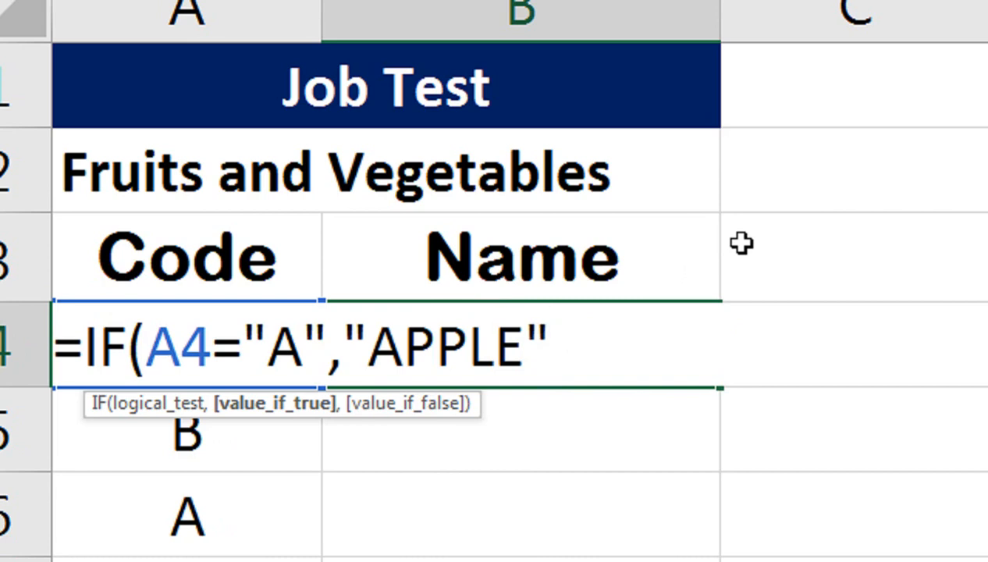
{"action": "type", "text": ","}
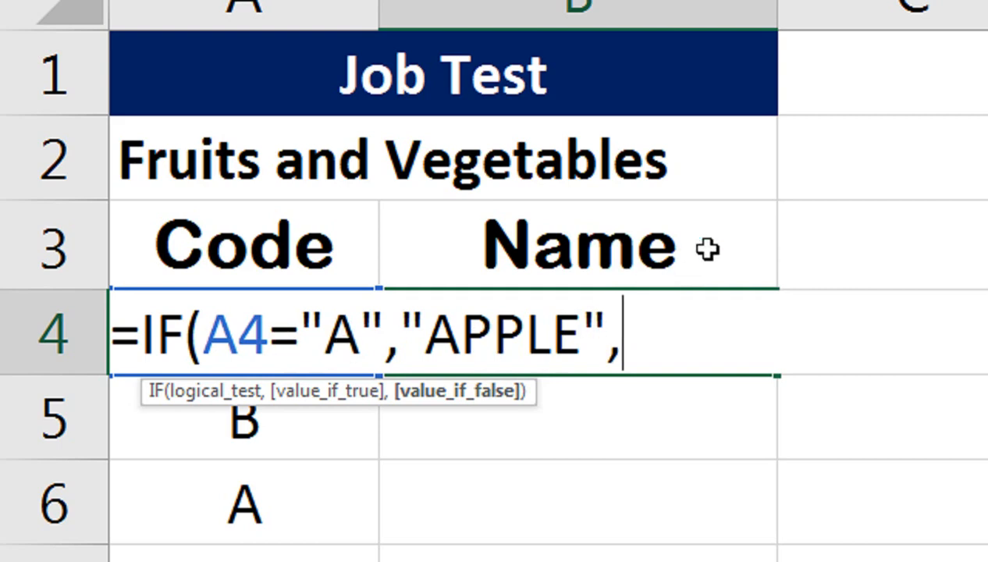
Add "BLUEBERRY" as the value if false, close the IF formula and commit it in B4.
{"action": "type", "text": "\""}
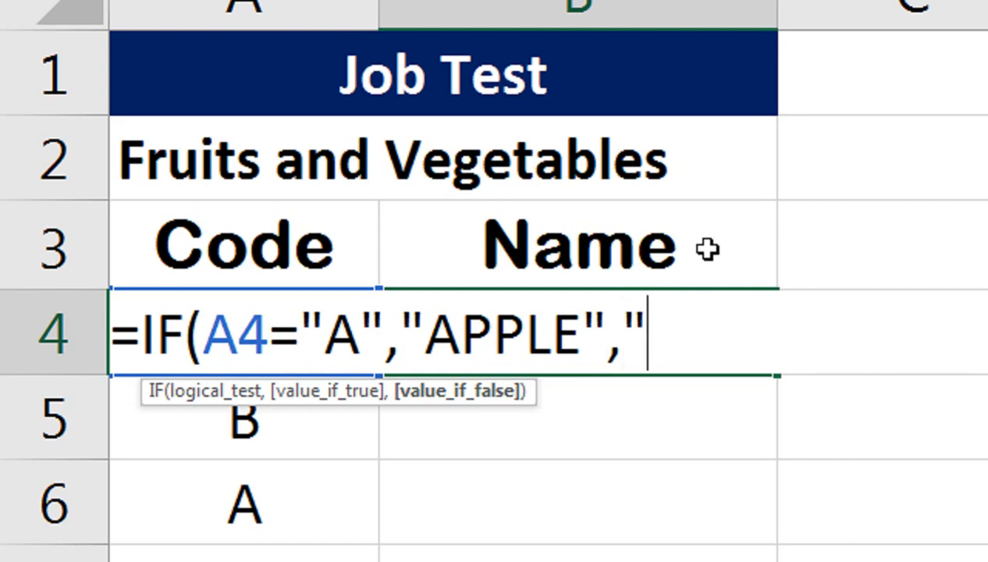
{"action": "type", "text": "bLUE"}
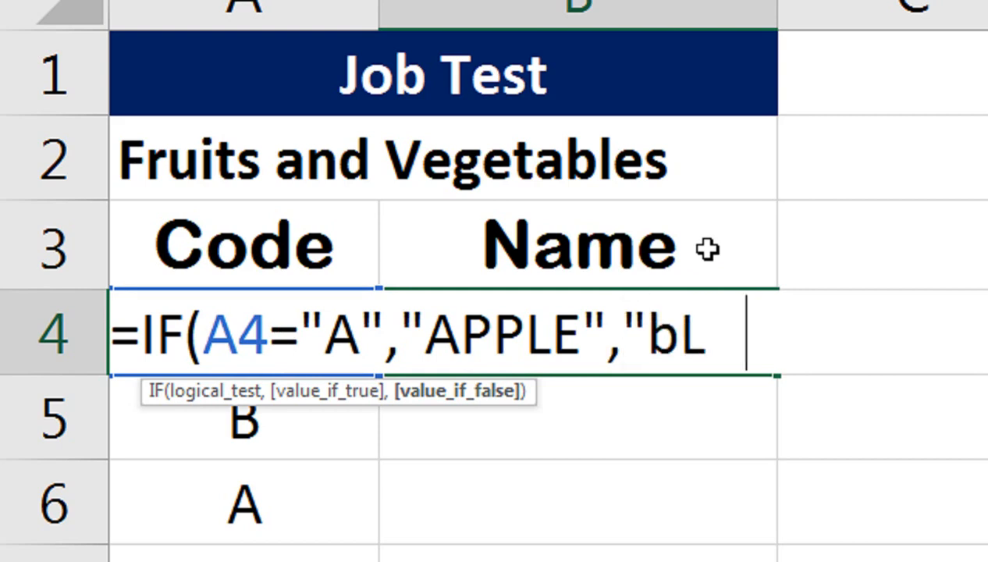
{"action": "key", "text": "BackSpace"}
{"action": "key", "text": "BackSpace"}
{"action": "key", "text": "BackSpace"}
{"action": "key", "text": "BackSpace"}
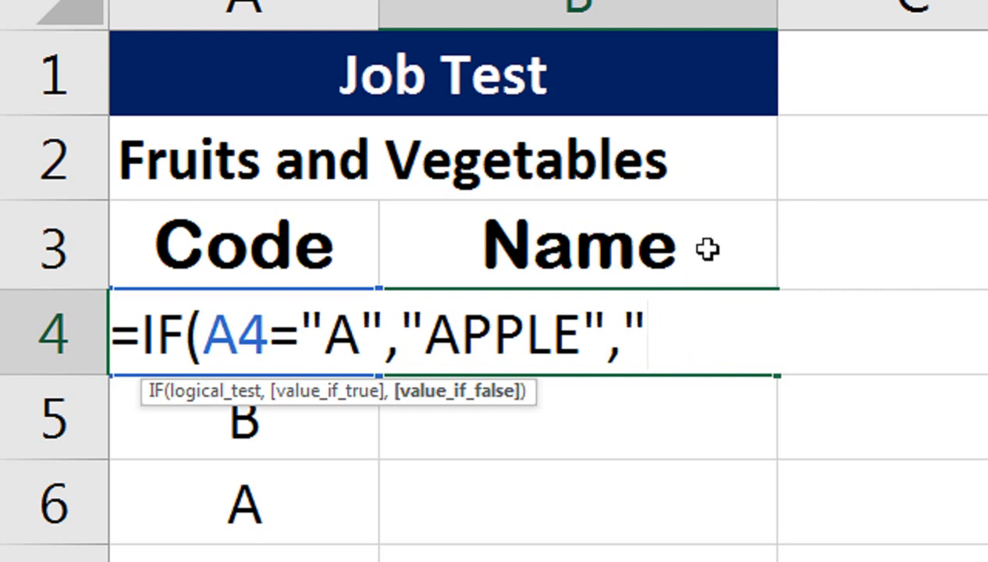
{"action": "type", "text": "BLUE"}
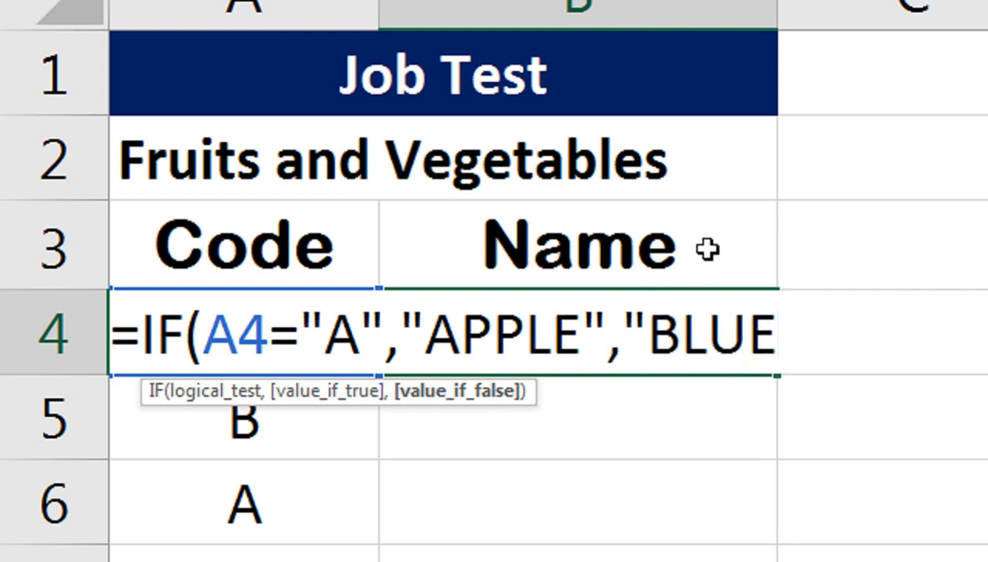
{"action": "type", "text": "BERRY"}
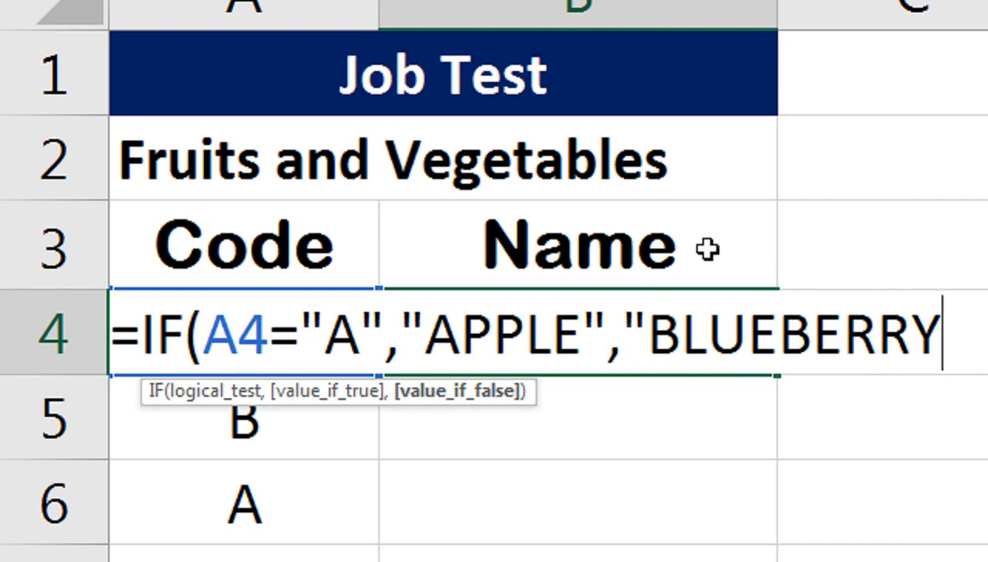
{"action": "type", "text": "\")"}
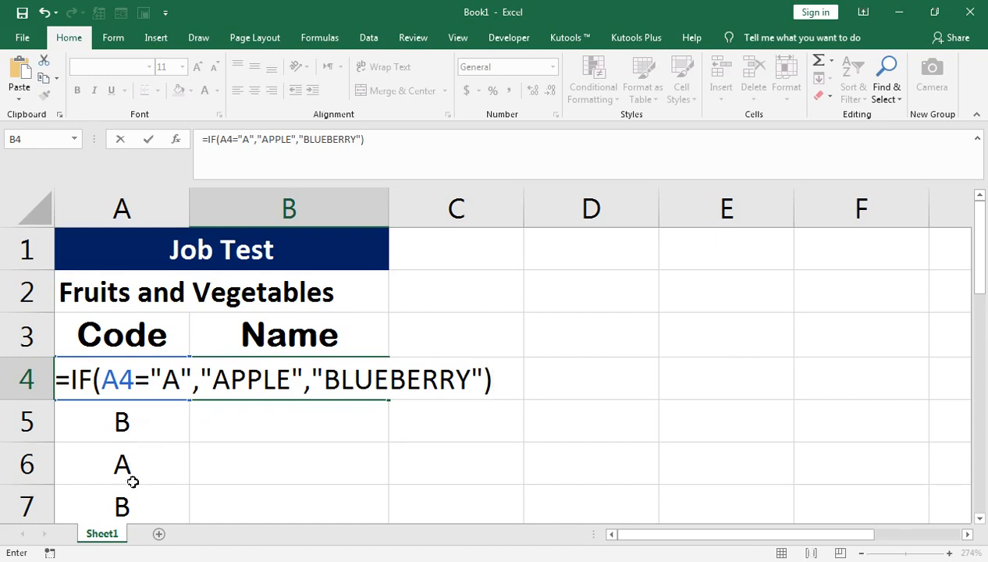
{"action": "key", "text": "Return"}
Fill the IF formula from B4 down through B7 alongside the codes.
{"action": "left_click", "coordinate": [291, 379]}
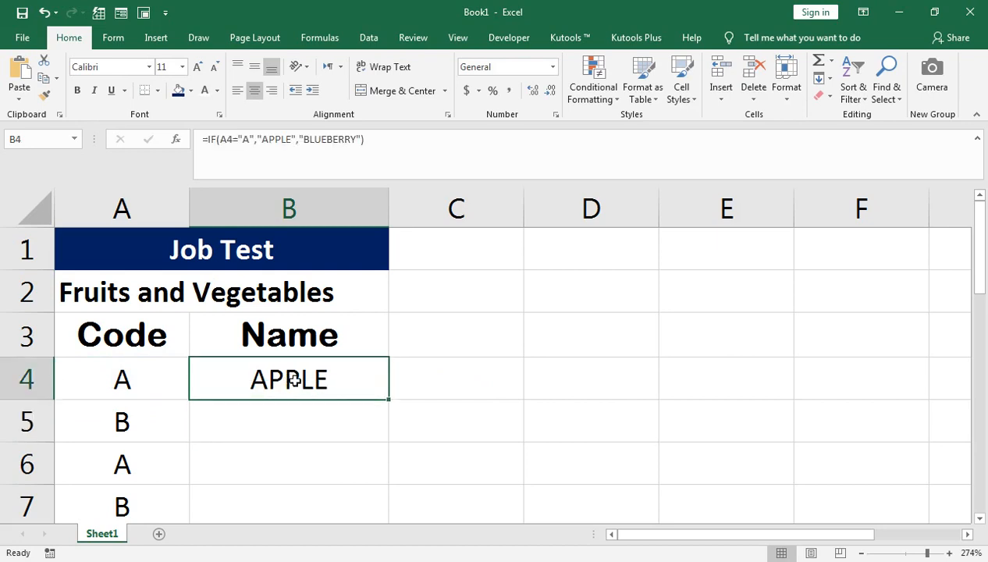
{"action": "double_click", "coordinate": [388, 400]}
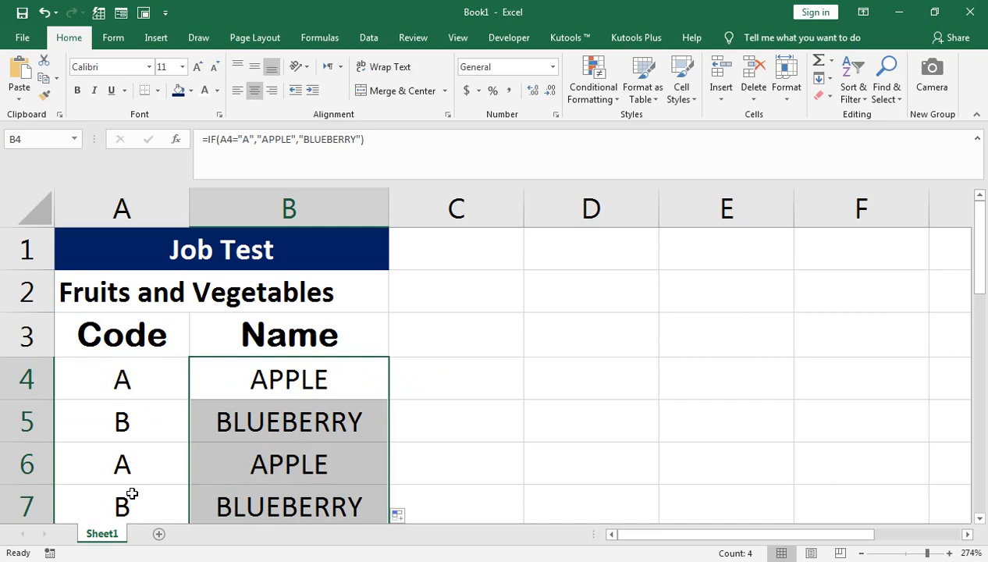
Change the code in cell A5 to C and review the IF formulas in B5 and B4.
{"action": "left_click", "coordinate": [123, 428]}
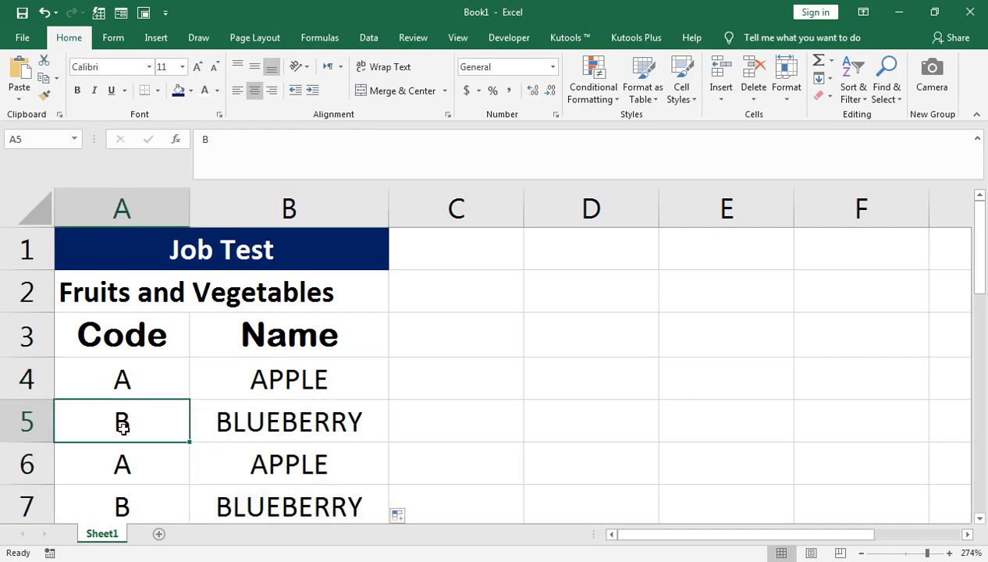
{"action": "type", "text": "C"}
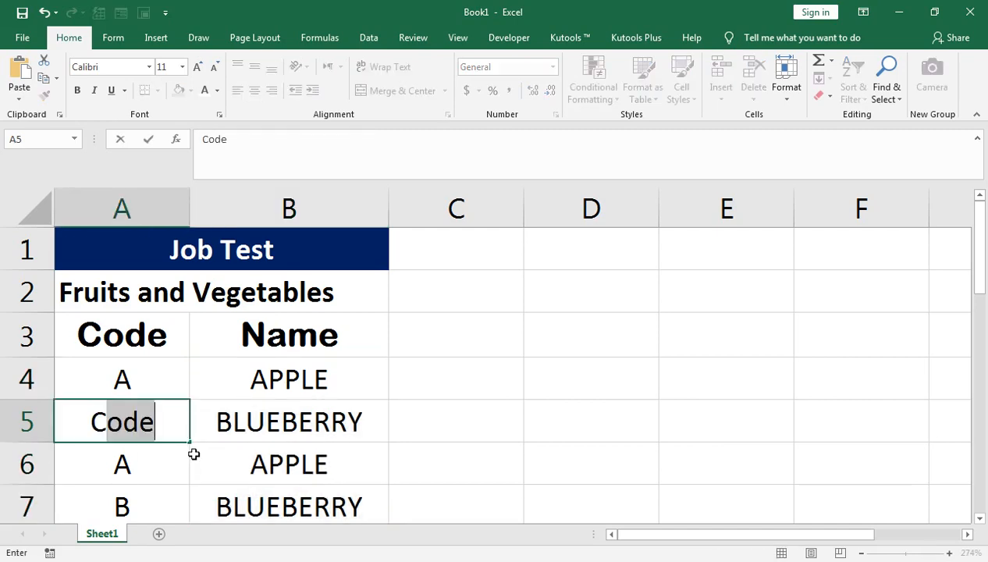
{"action": "key", "text": "BackSpace"}
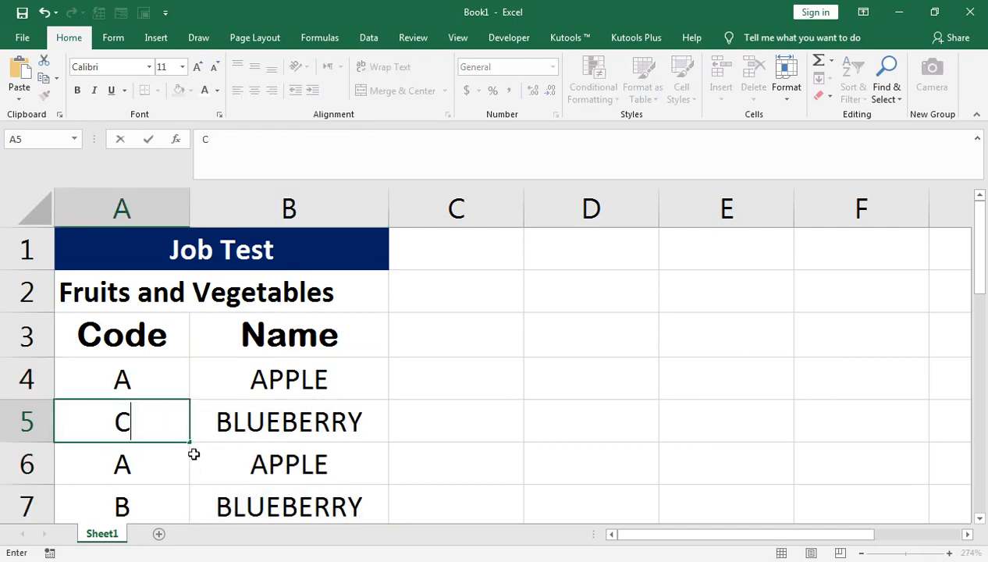
{"action": "left_click", "coordinate": [251, 427]}
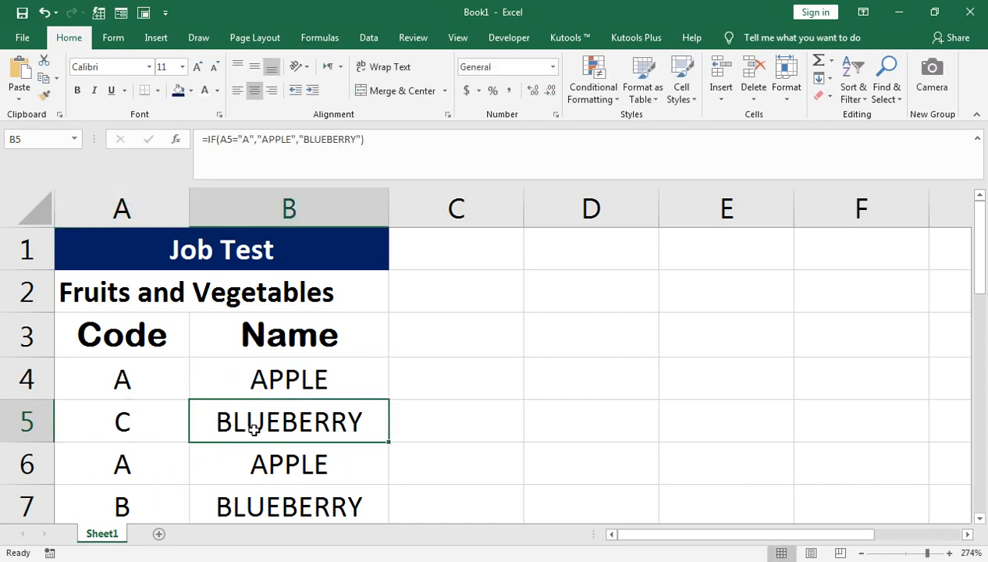
{"action": "double_click", "coordinate": [277, 380]}
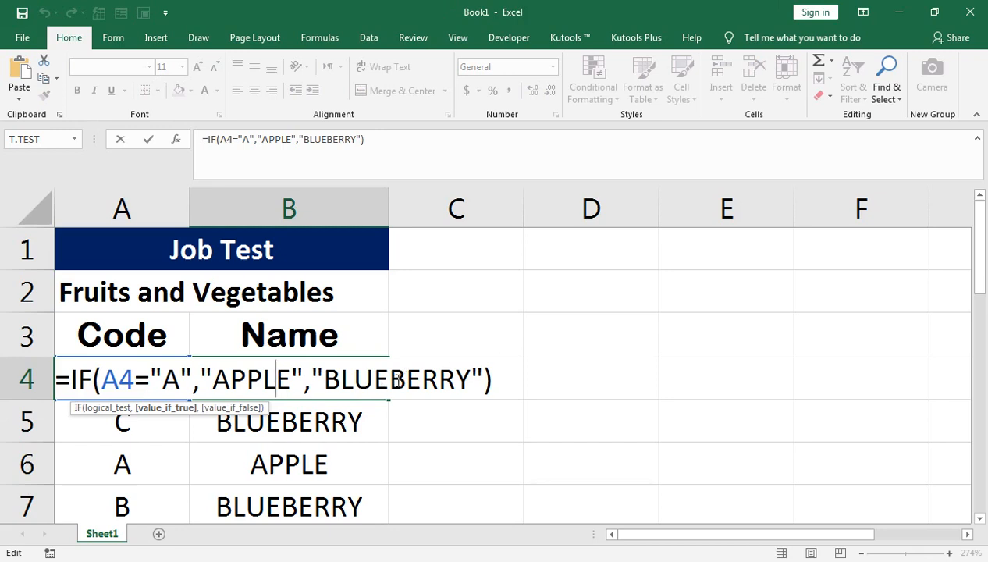
{"action": "key", "text": "Return"}
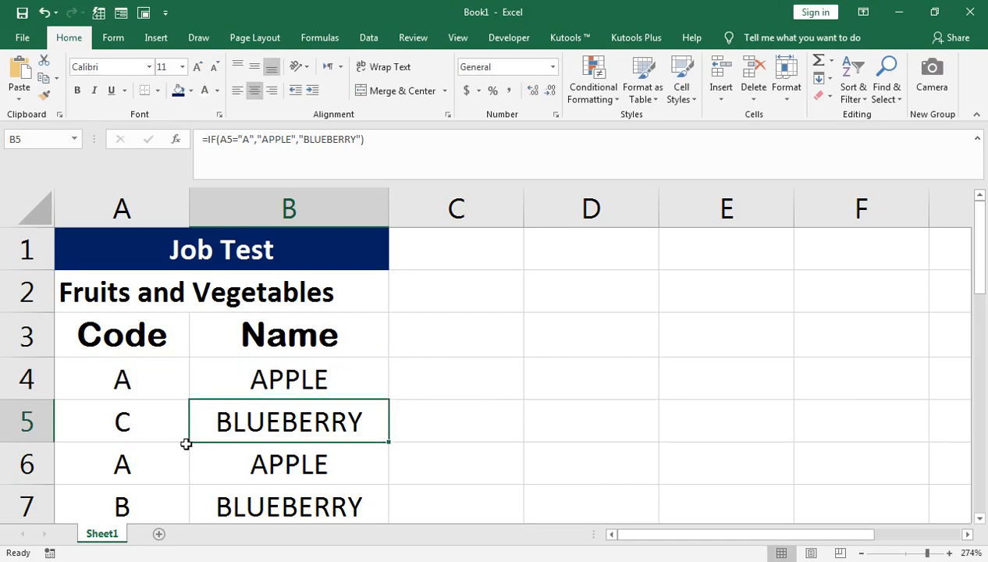
Try the code D in cell A4 and undo that entry.
{"action": "left_click", "coordinate": [133, 369]}
{"action": "type", "text": "D"}
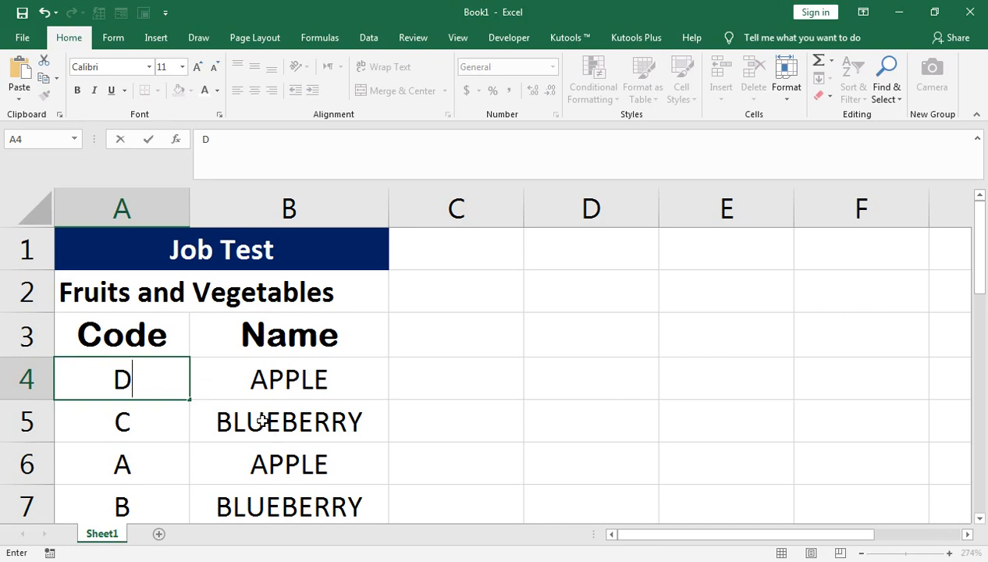
{"action": "key", "text": "Return"}
{"action": "key", "text": "ctrl+z"}
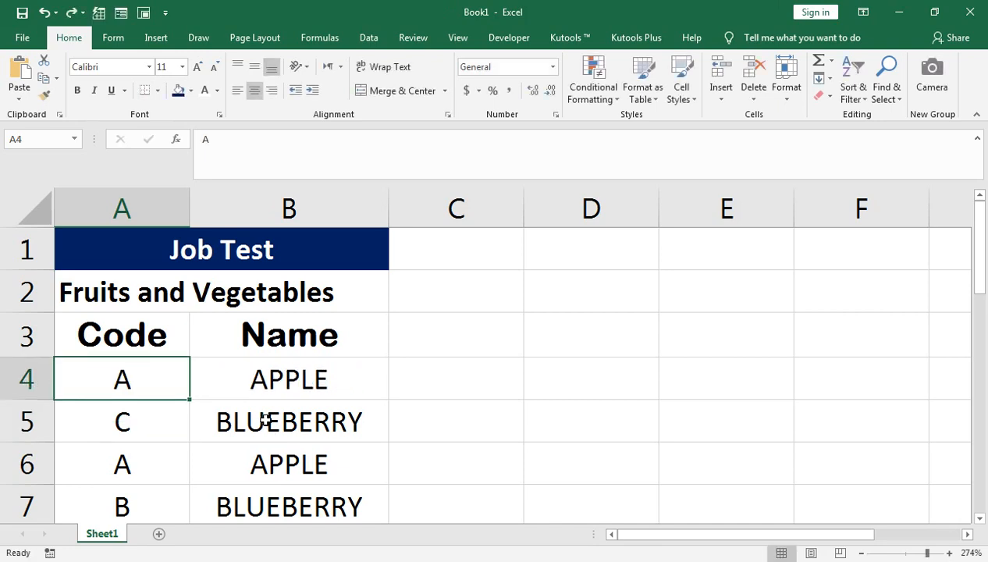
Change the code in cell A5 to B.
{"action": "left_click", "coordinate": [159, 420]}
{"action": "type", "text": "B"}
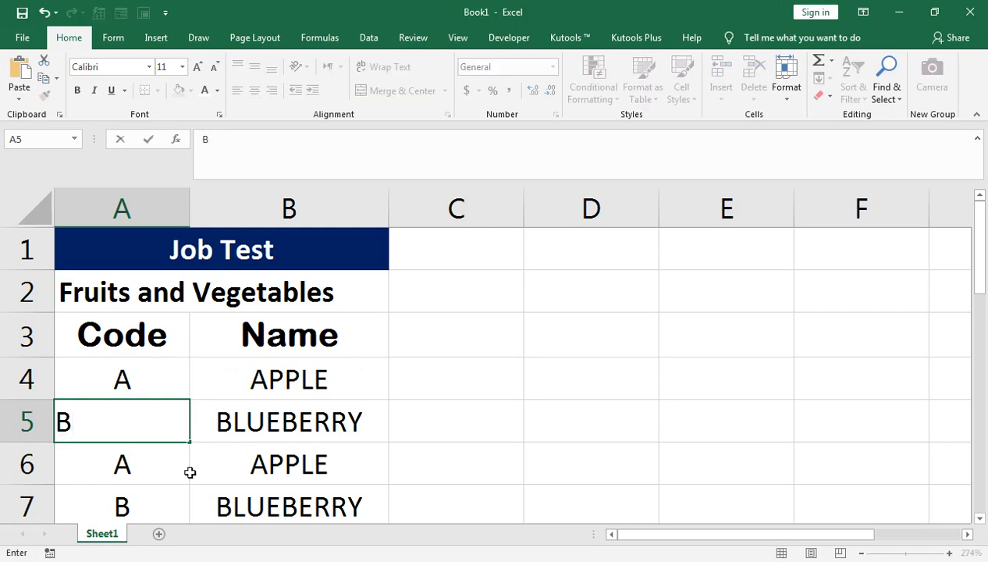
{"action": "left_click", "coordinate": [194, 447]}
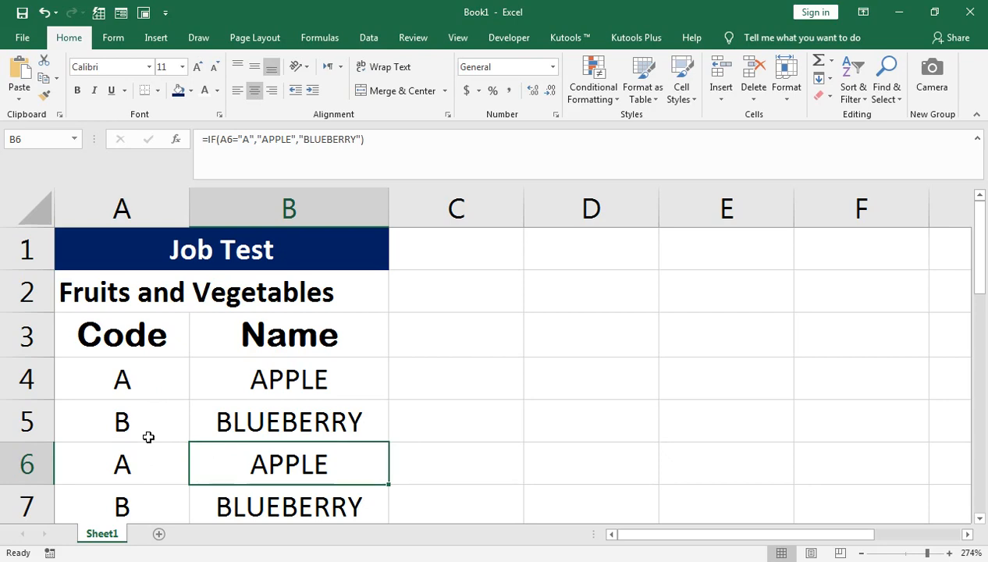
Start a nested IF before "BLUEBERRY" in the B4 formula and remove the formula's closing parenthesis.
{"action": "left_click", "coordinate": [273, 380]}
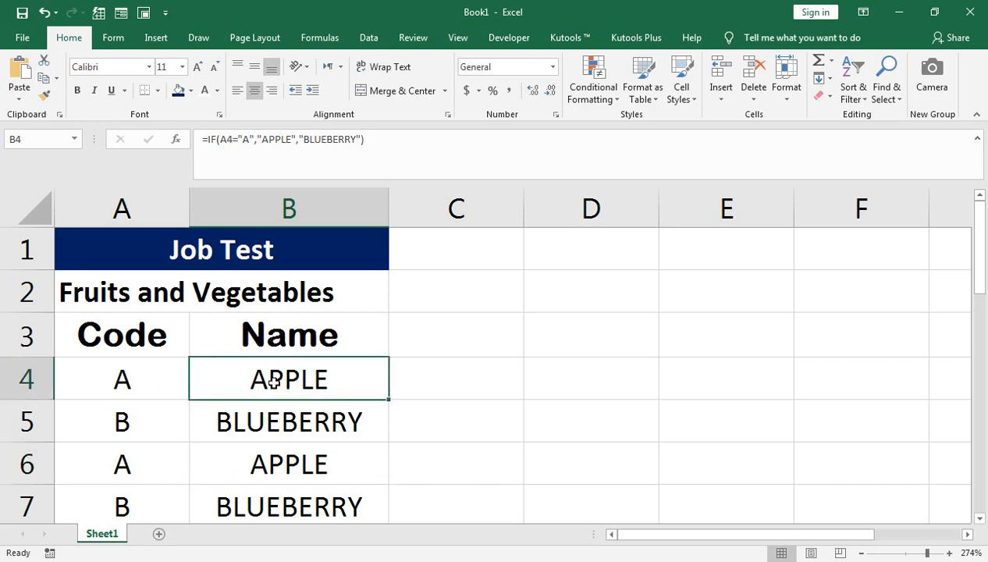
{"action": "double_click", "coordinate": [273, 380]}
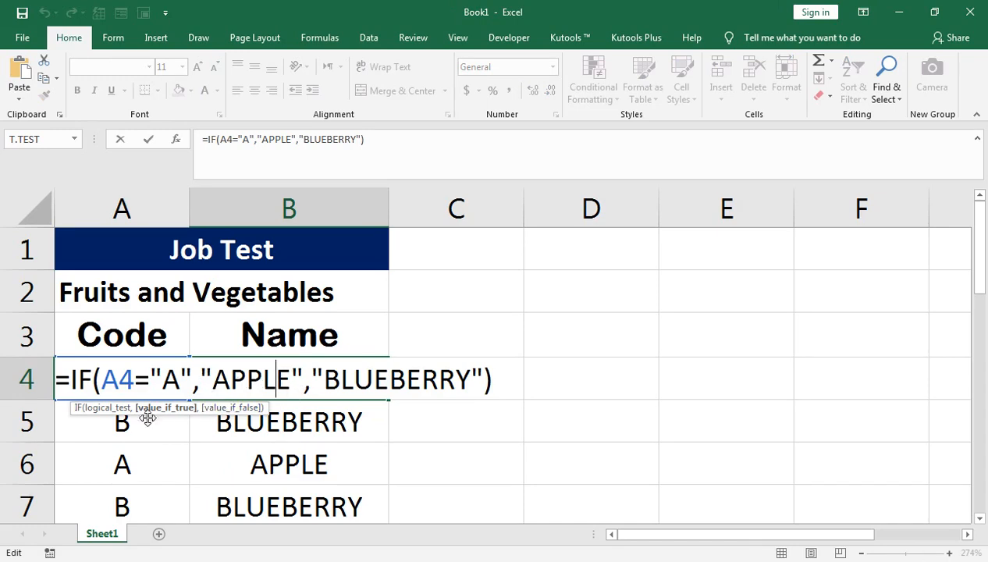
{"action": "left_click", "coordinate": [312, 379]}
{"action": "type", "text": "IF("}
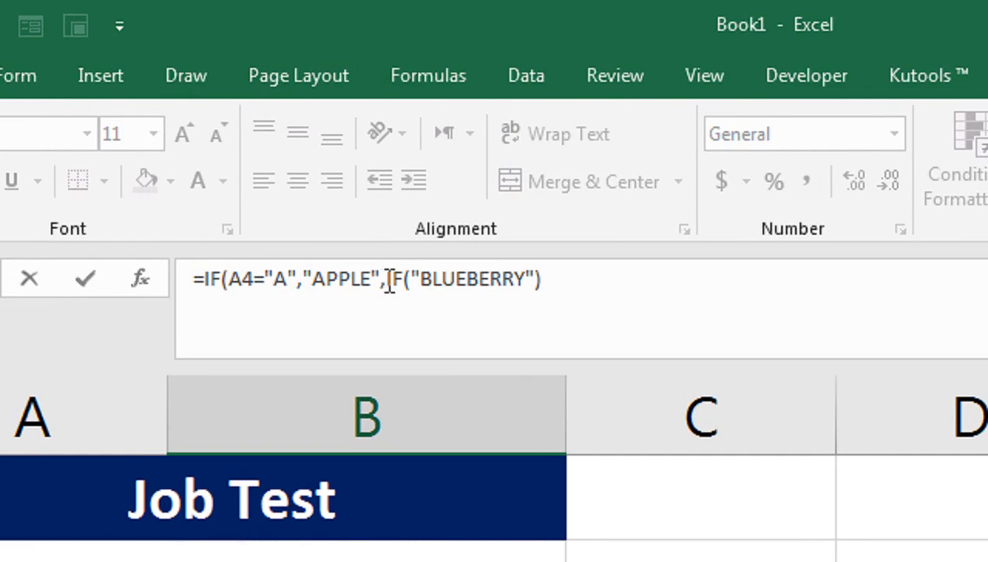
{"action": "left_click", "coordinate": [565, 281]}
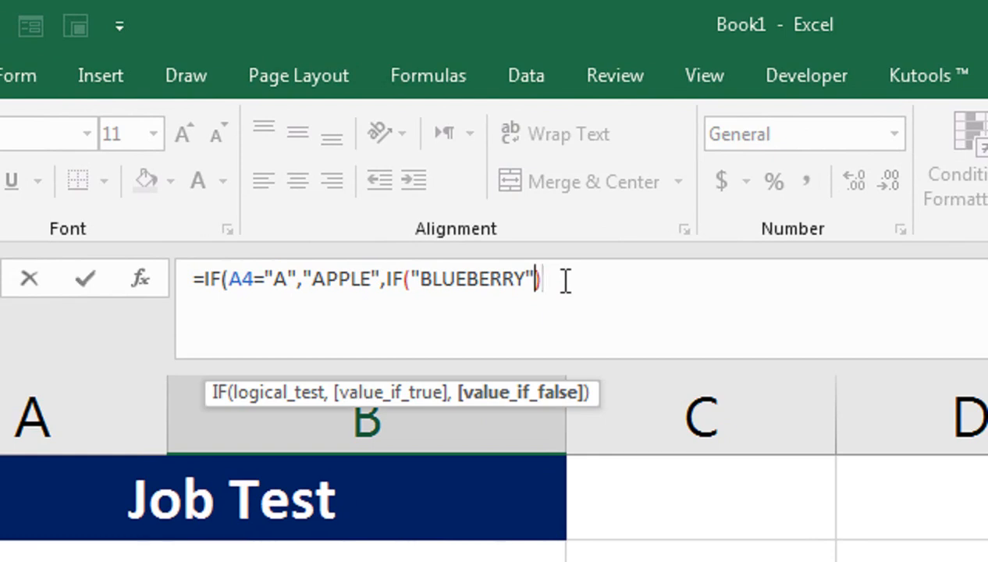
{"action": "key", "text": "BackSpace"}
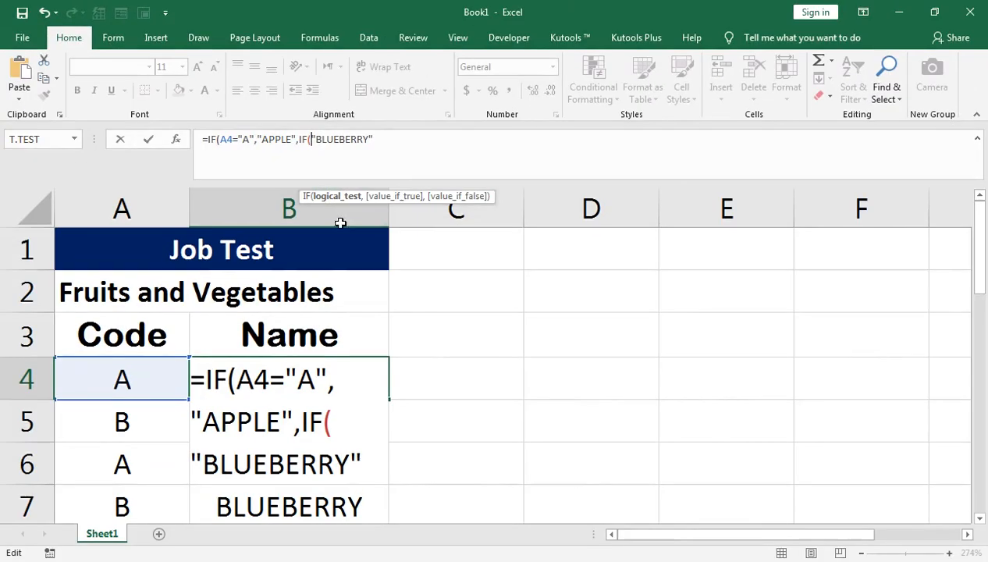
Add A4="B" as the nested IF's logical test, separated by a comma from "BLUEBERRY".
{"action": "left_click", "coordinate": [152, 376]}
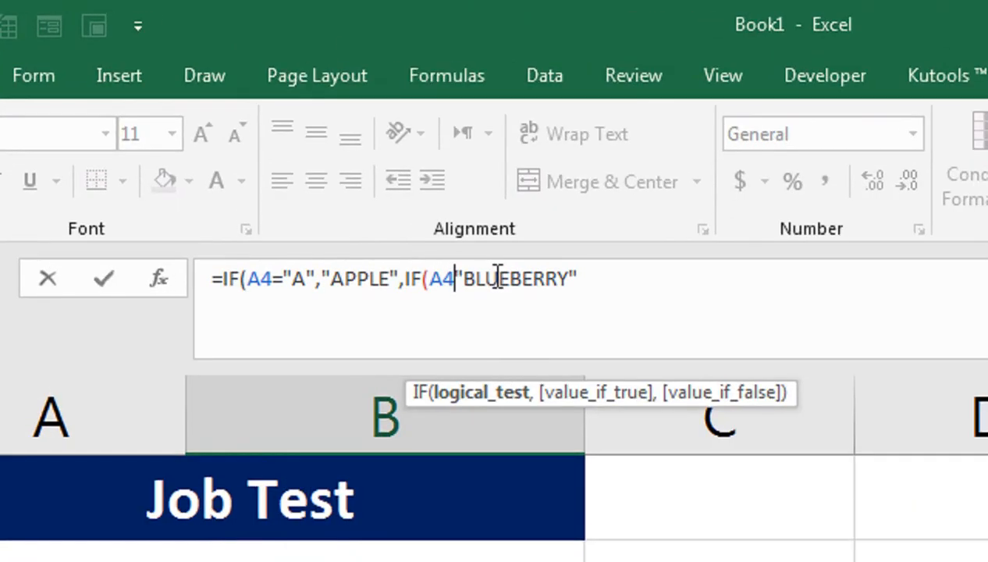
{"action": "type", "text": "="}
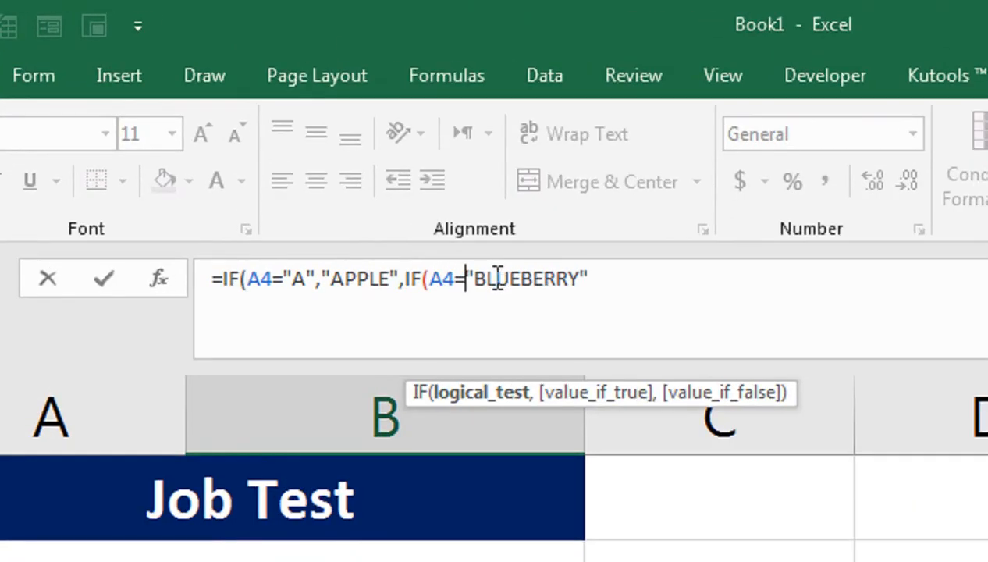
{"action": "type", "text": "\"B\""}
{"action": "type", "text": "\"B"}
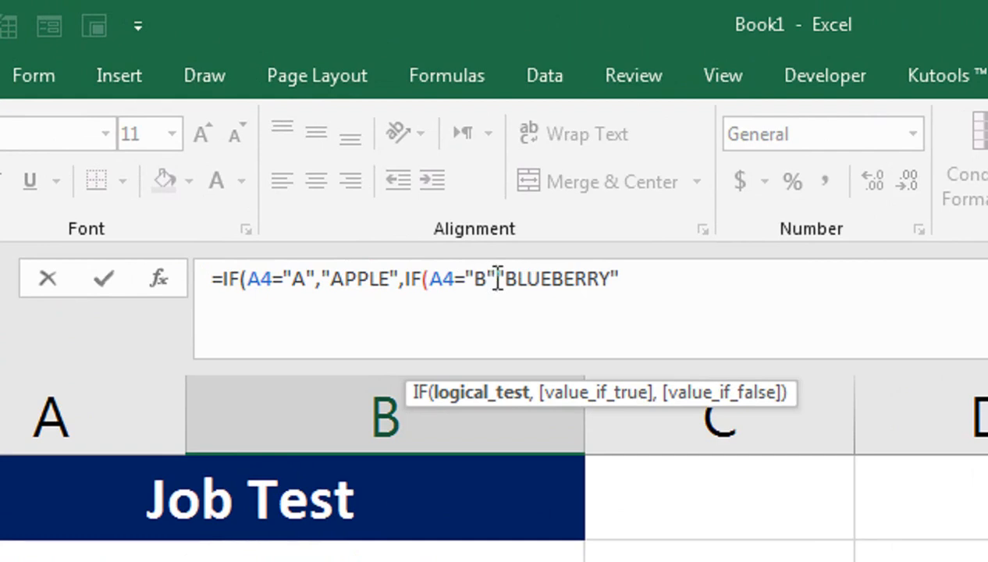
{"action": "type", "text": ","}
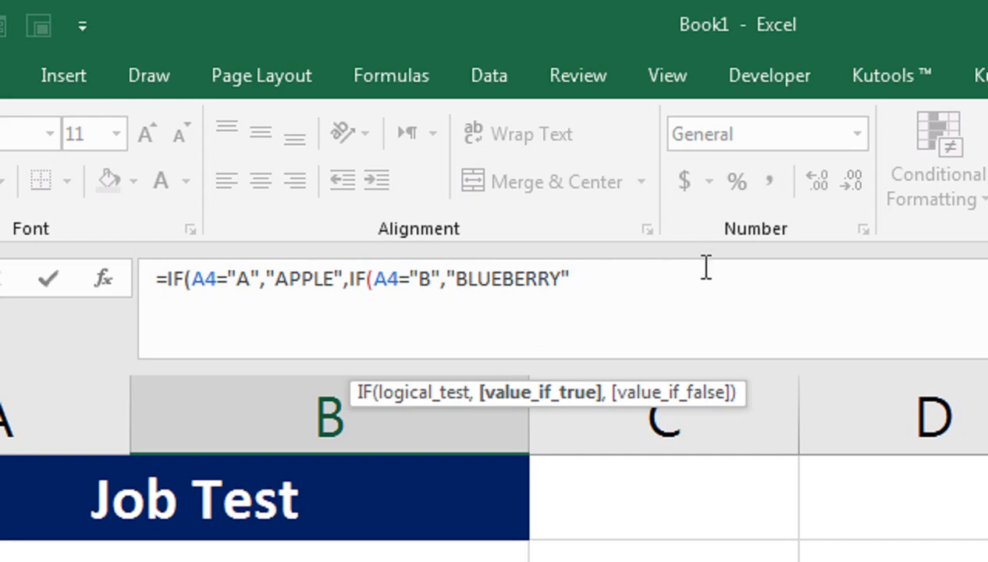
Add "NO NAME" as the nested IF's value if false and close its parenthesis.
{"action": "type", "text": ","}
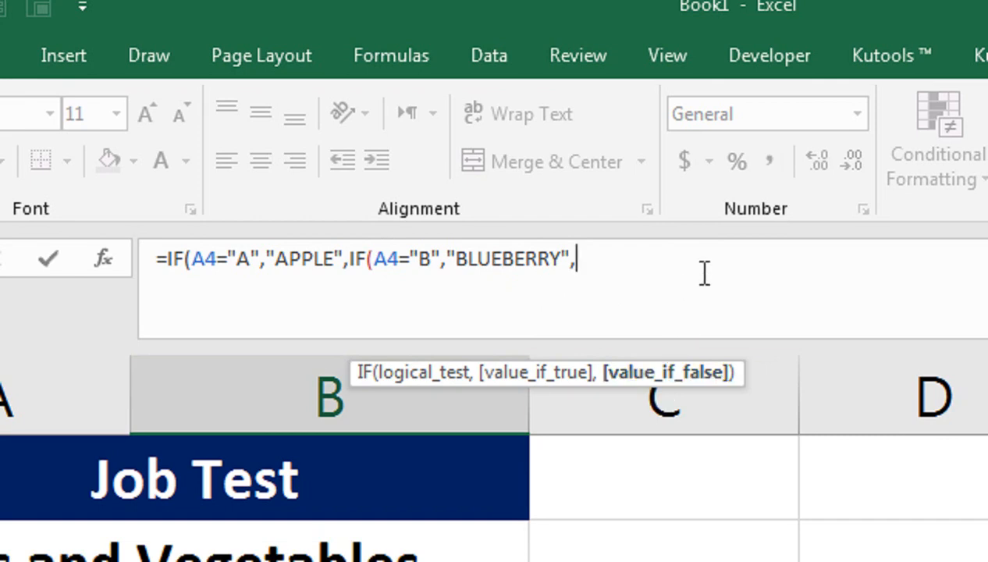
{"action": "type", "text": "\"nO"}
{"action": "key", "text": "BackSpace"}
{"action": "key", "text": "BackSpace"}
{"action": "type", "text": "NO "}
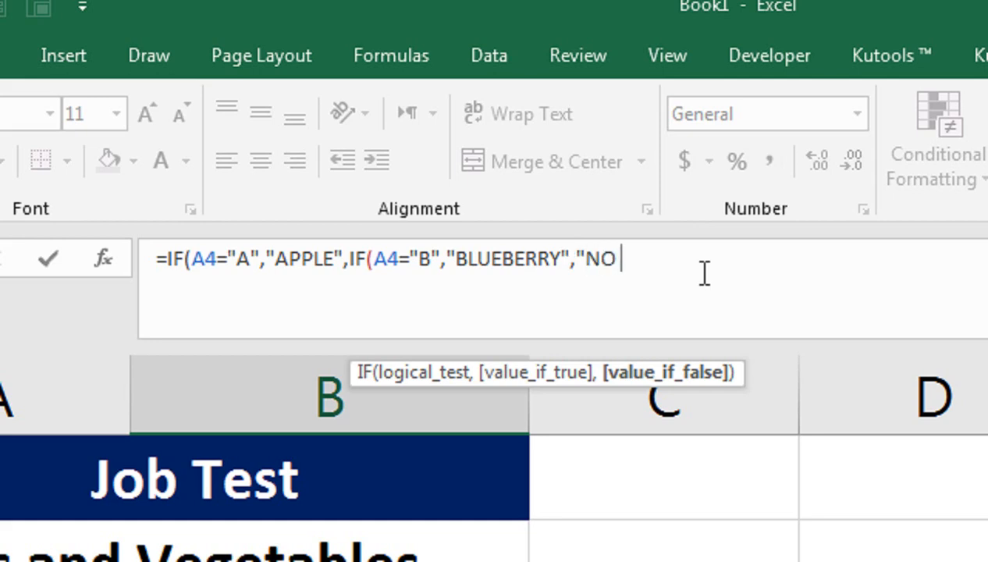
{"action": "type", "text": "n"}
{"action": "key", "text": "BackSpace"}
{"action": "type", "text": "NAME"}
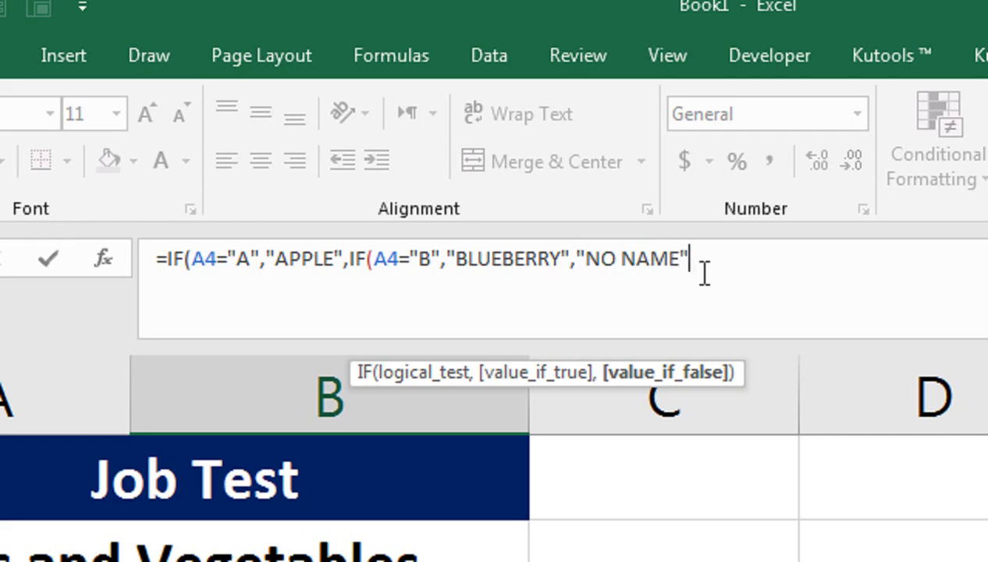
{"action": "type", "text": "\")"}
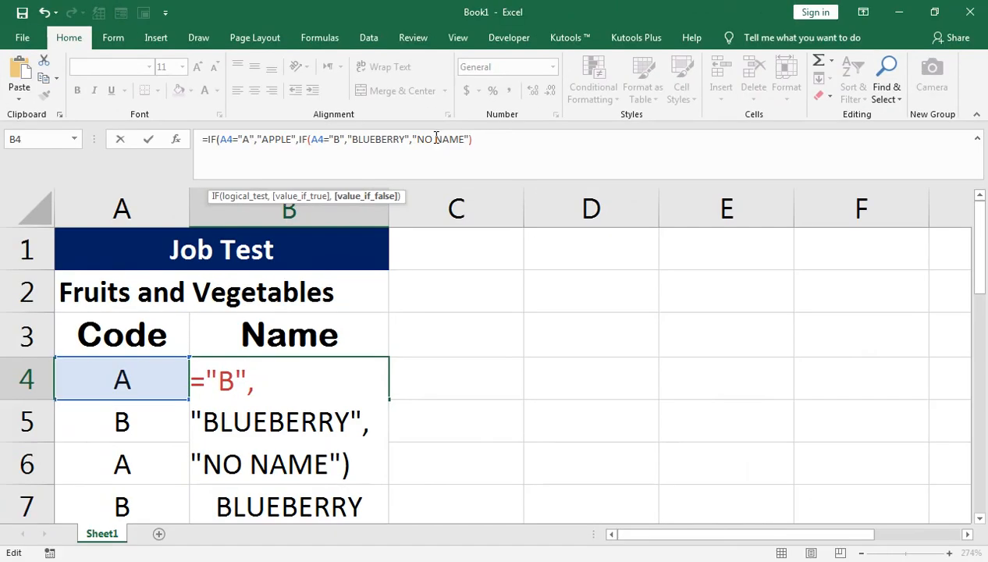
Commit the nested IF formula in B4, accepting the suggested correction, and fill it down through B7.
{"action": "key", "text": "Return"}
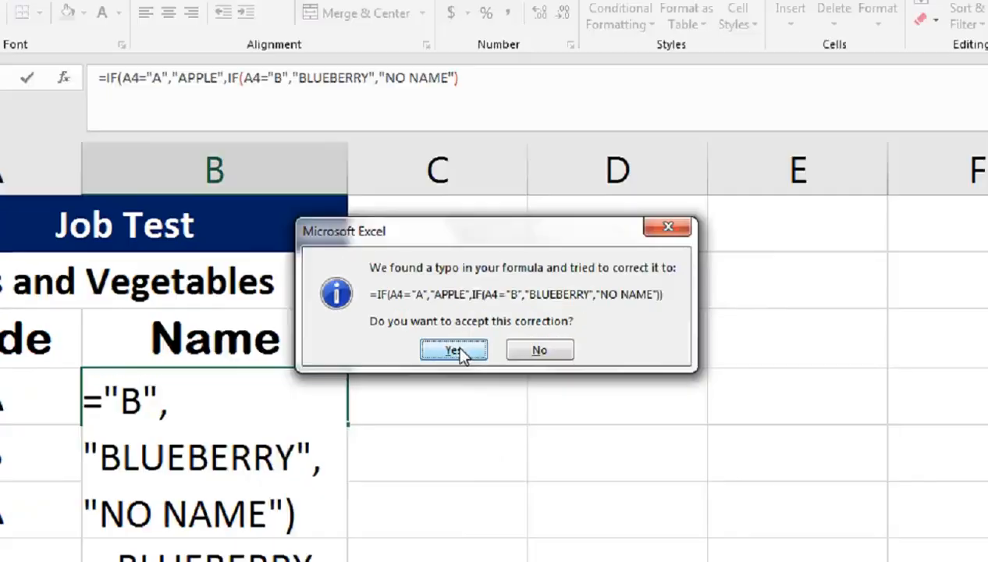
{"action": "left_click", "coordinate": [445, 364]}
{"action": "left_click", "coordinate": [379, 396]}
{"action": "left_click", "coordinate": [387, 403]}
{"action": "left_click", "coordinate": [385, 394]}
{"action": "double_click", "coordinate": [390, 400]}
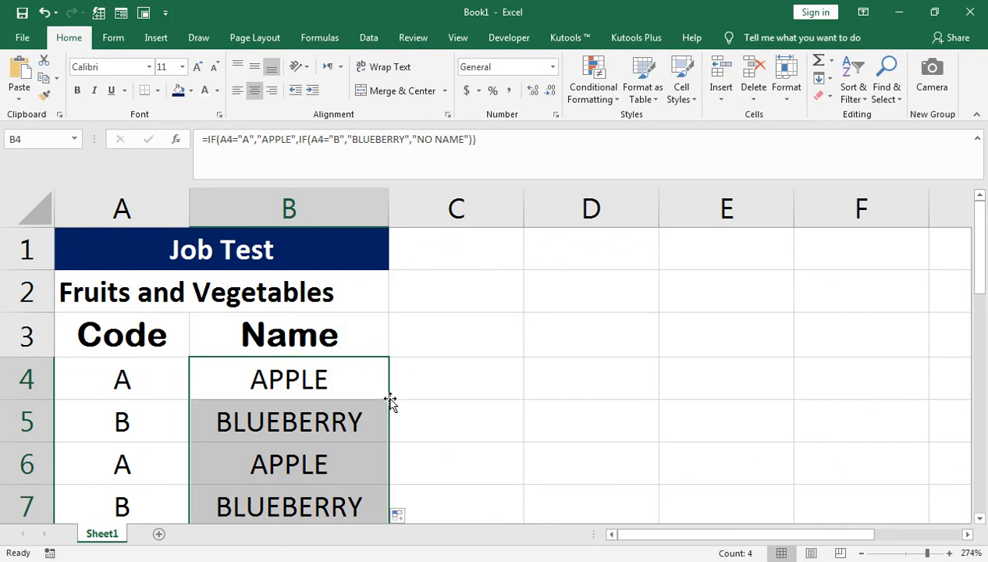
Test the nested IF formula by entering Code in cell A5.
{"action": "left_click", "coordinate": [173, 414]}
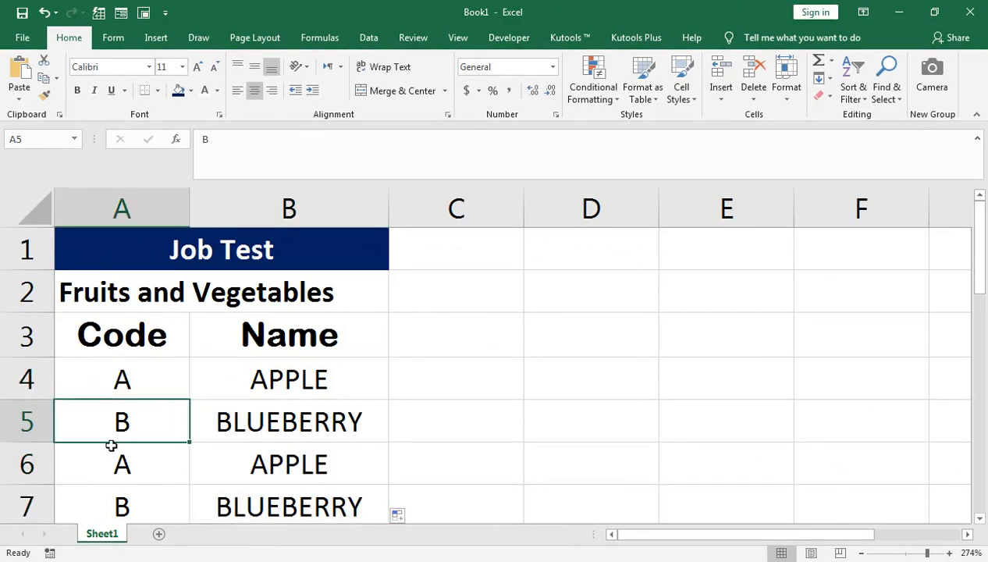
{"action": "type", "text": "co"}
{"action": "key", "text": "Return"}
{"action": "left_click", "coordinate": [281, 326]}
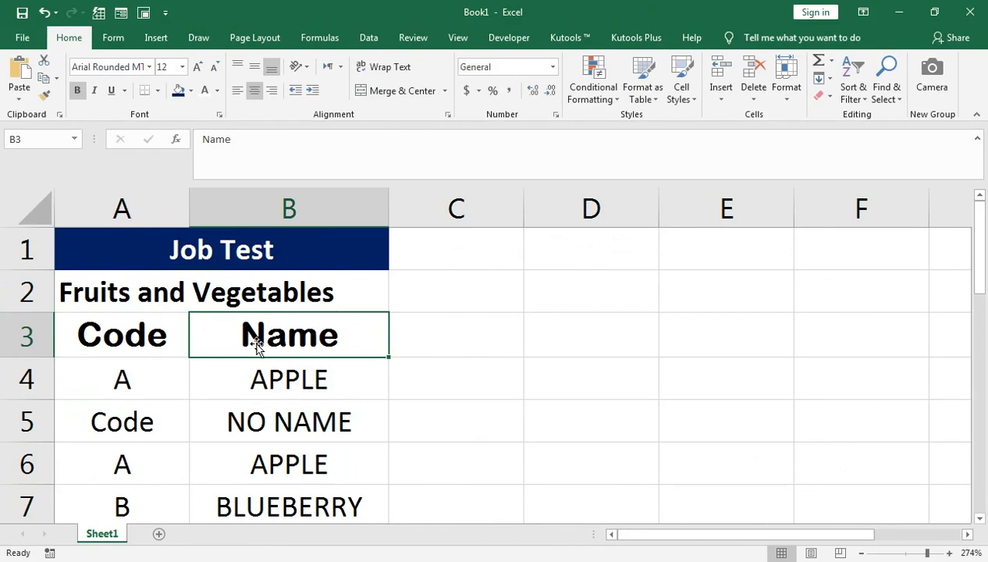
Test the formula with the code D in cell A5, followed by clearing the cell.
{"action": "left_click", "coordinate": [153, 411]}
{"action": "type", "text": "d"}
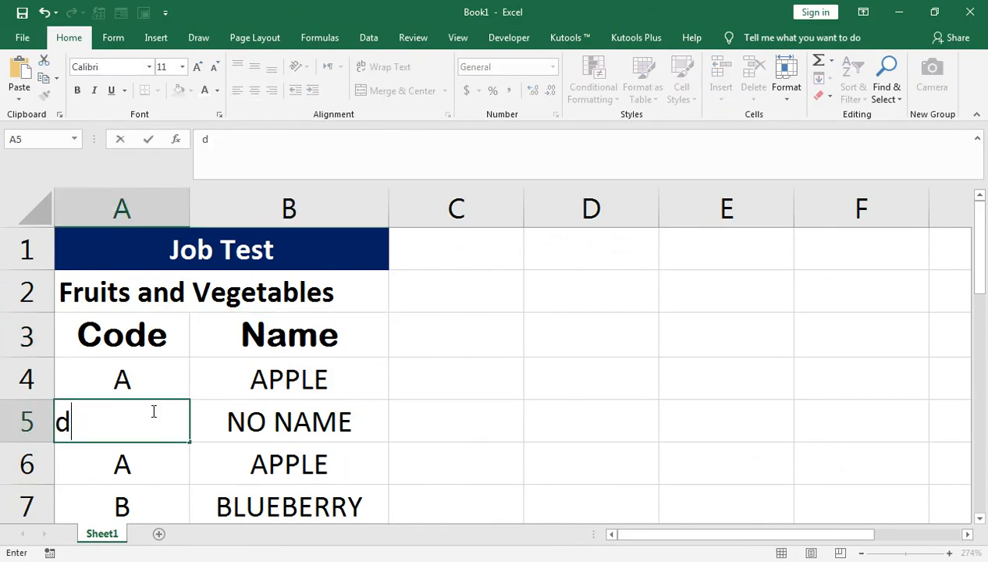
{"action": "key", "text": "BackSpace"}
{"action": "type", "text": "D"}
{"action": "key", "text": "Return"}
{"action": "left_click", "coordinate": [152, 412]}
{"action": "key", "text": "Delete"}
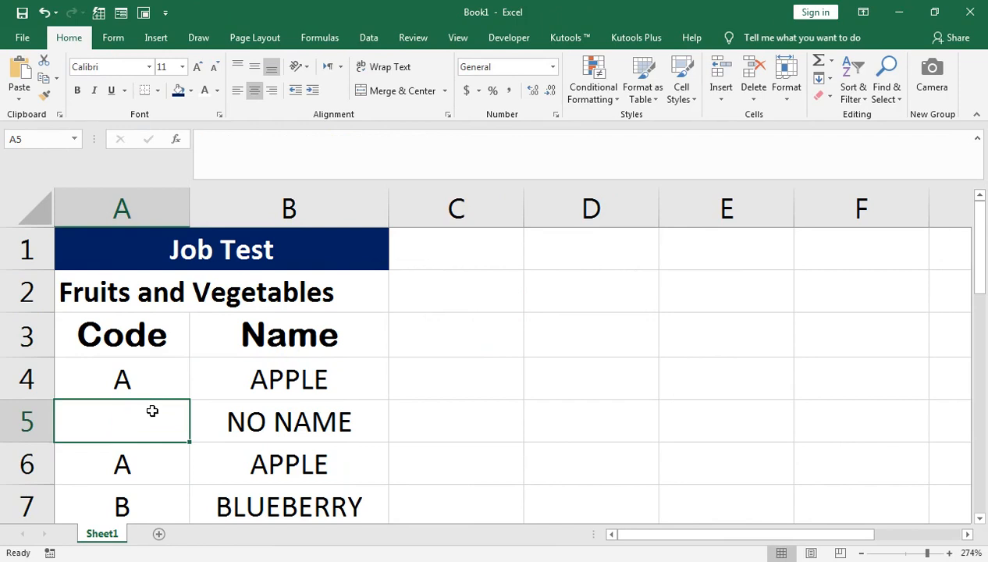
Enter the code B in the empty cell A5.
{"action": "type", "text": "b"}
{"action": "key", "text": "BackSpace"}
{"action": "type", "text": "b"}
{"action": "key", "text": "BackSpace"}
{"action": "type", "text": "B"}
{"action": "key", "text": "Return"}
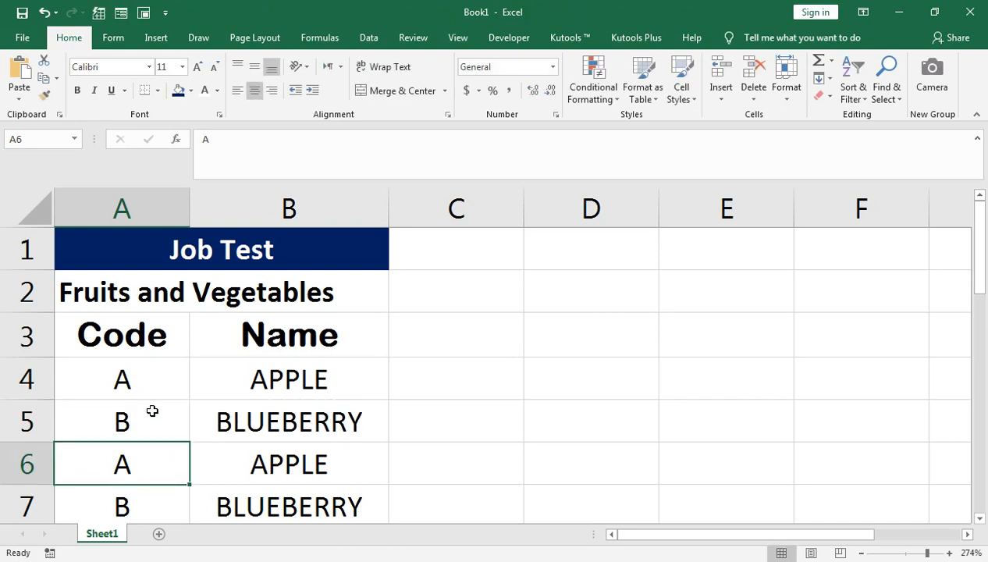
Review the nested IF formula in B4 and the code in A4 without changing them.
{"action": "double_click", "coordinate": [301, 373]}
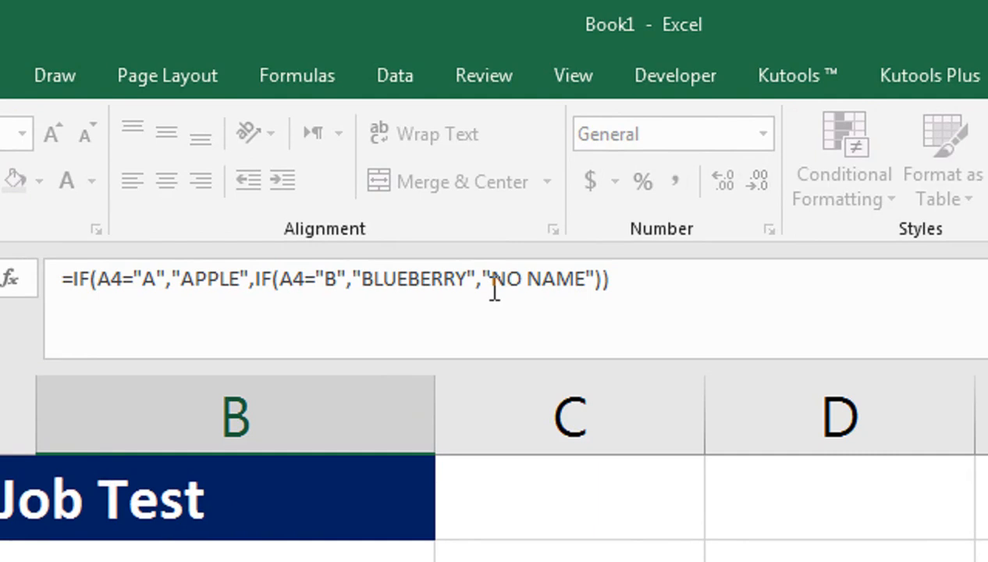
{"action": "key", "text": "Return"}
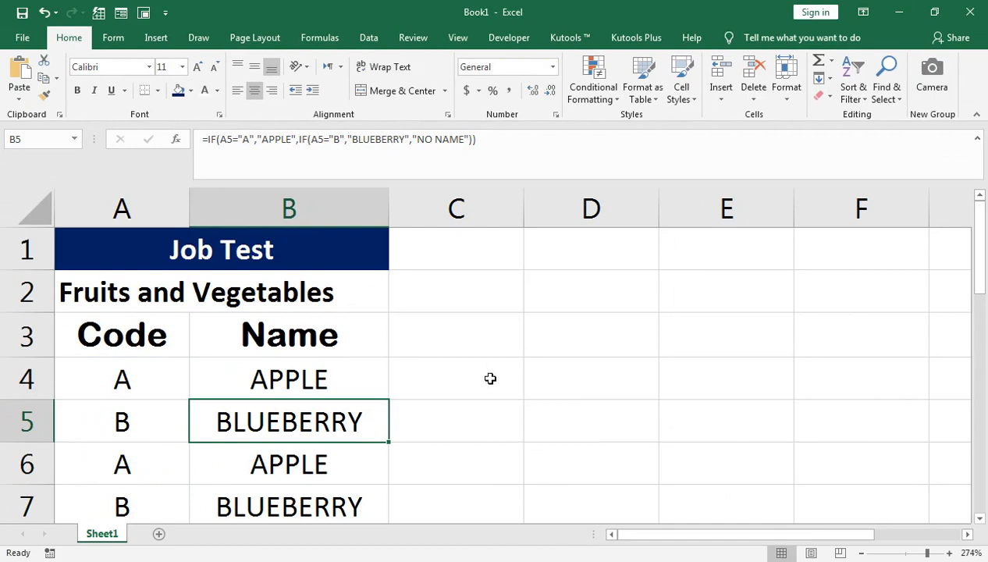
{"action": "double_click", "coordinate": [151, 382]}
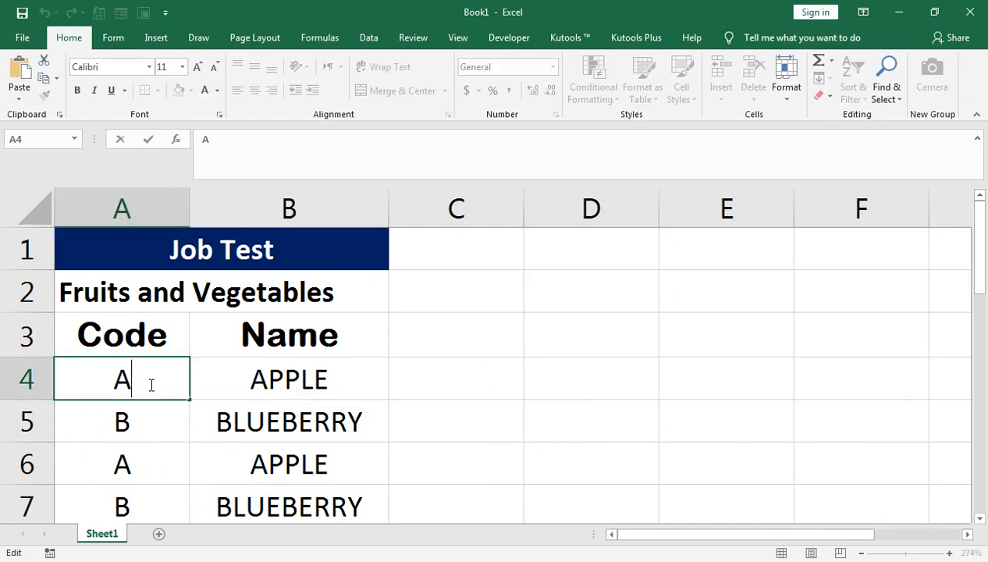
{"action": "left_click", "coordinate": [517, 372]}
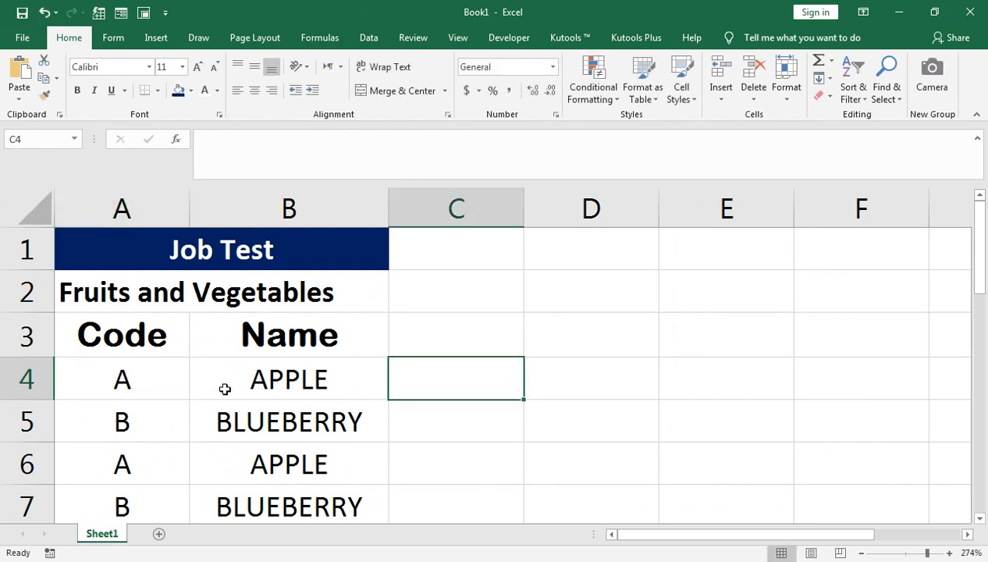
{"action": "left_click", "coordinate": [566, 349]}
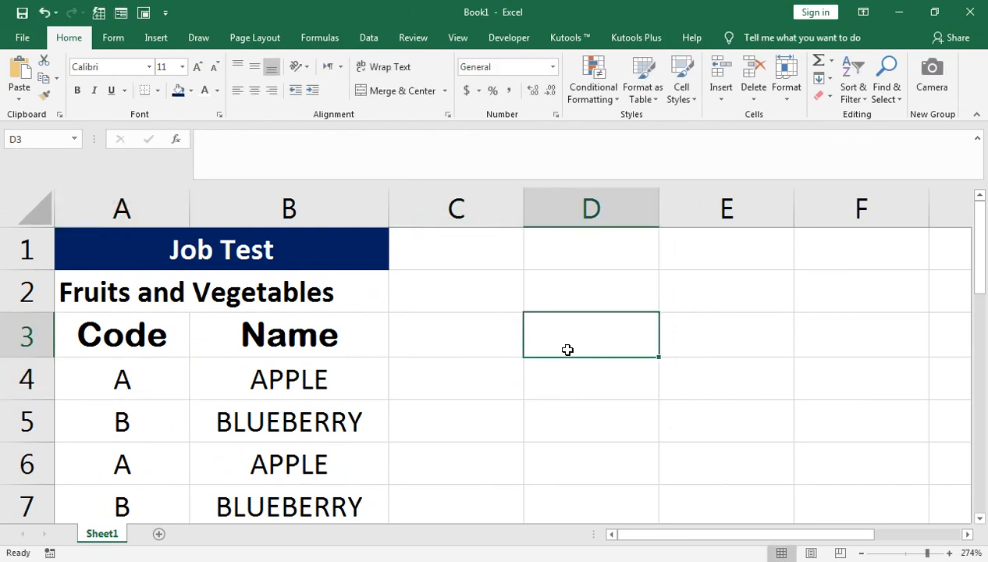
Copy the codes and names in A4:B7, paste them starting at D3, and select the pasted formula in E3.
{"action": "left_click", "coordinate": [144, 387]}
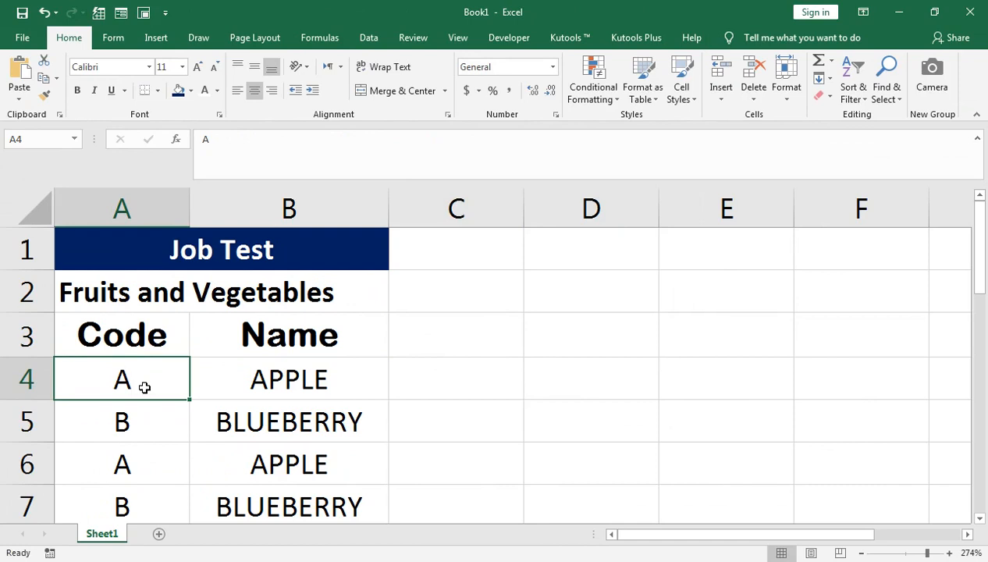
{"action": "key", "text": "shift+Right"}
{"action": "key", "text": "shift+Down"}
{"action": "key", "text": "shift+Down"}
{"action": "key", "text": "shift+Down"}
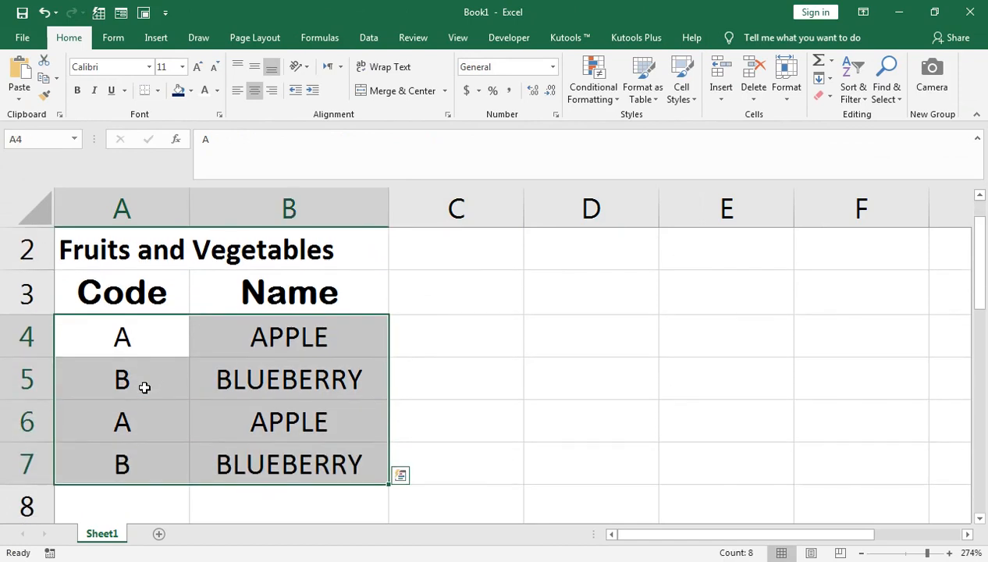
{"action": "key", "text": "ctrl+c"}
{"action": "scroll", "coordinate": [246, 373], "scroll_direction": "up", "scroll_amount": 1}
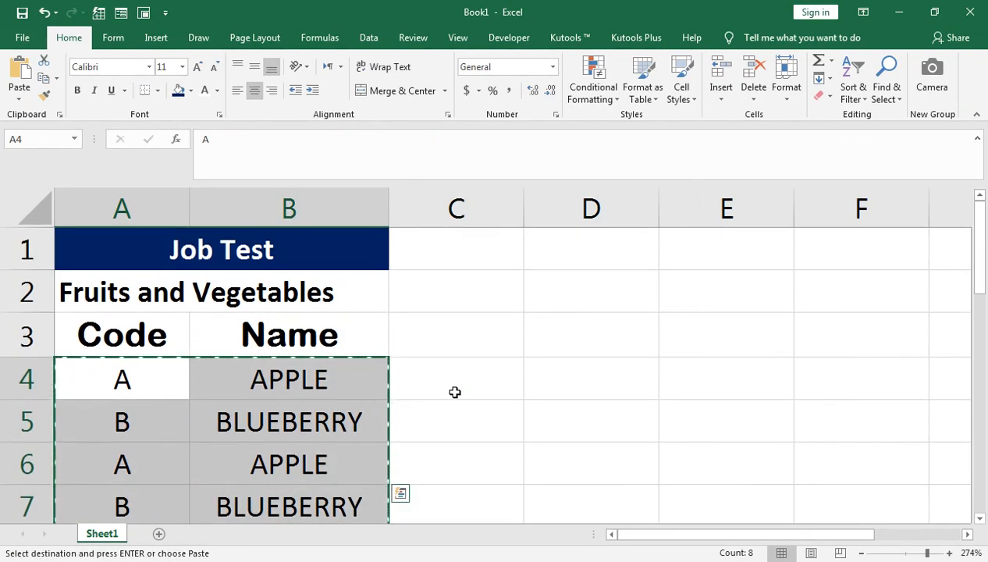
{"action": "left_click", "coordinate": [559, 322]}
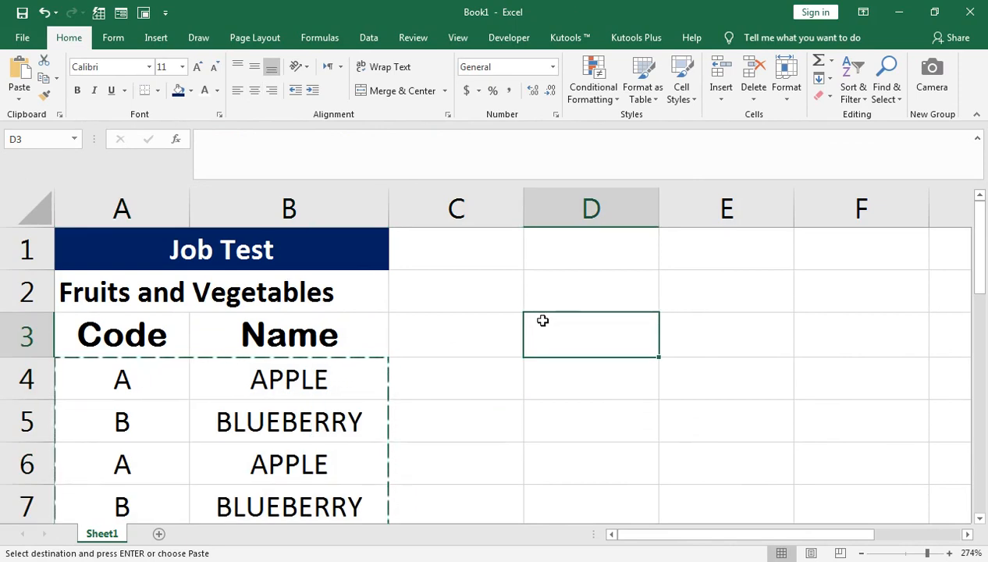
{"action": "key", "text": "ctrl+v"}
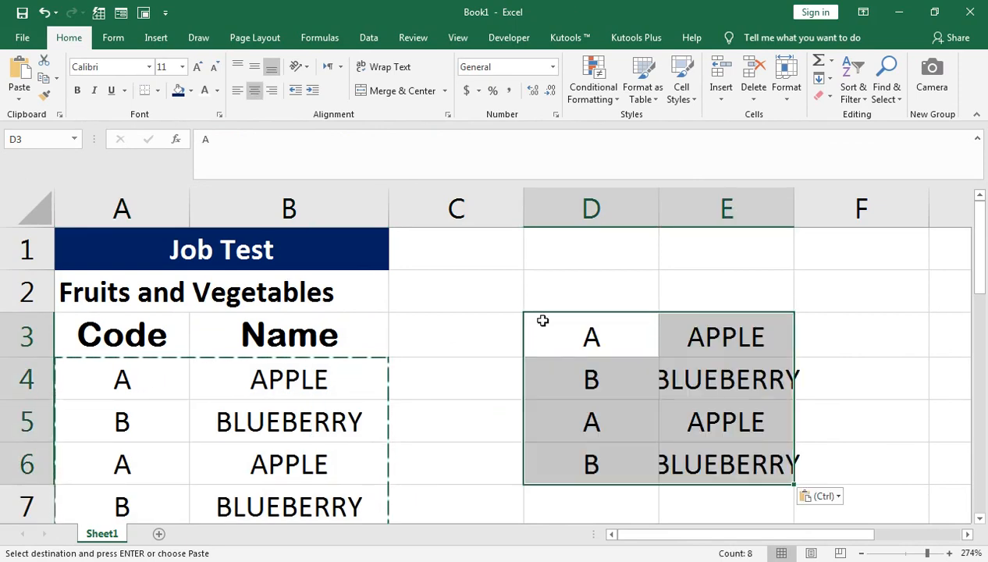
{"action": "key", "text": "Right"}
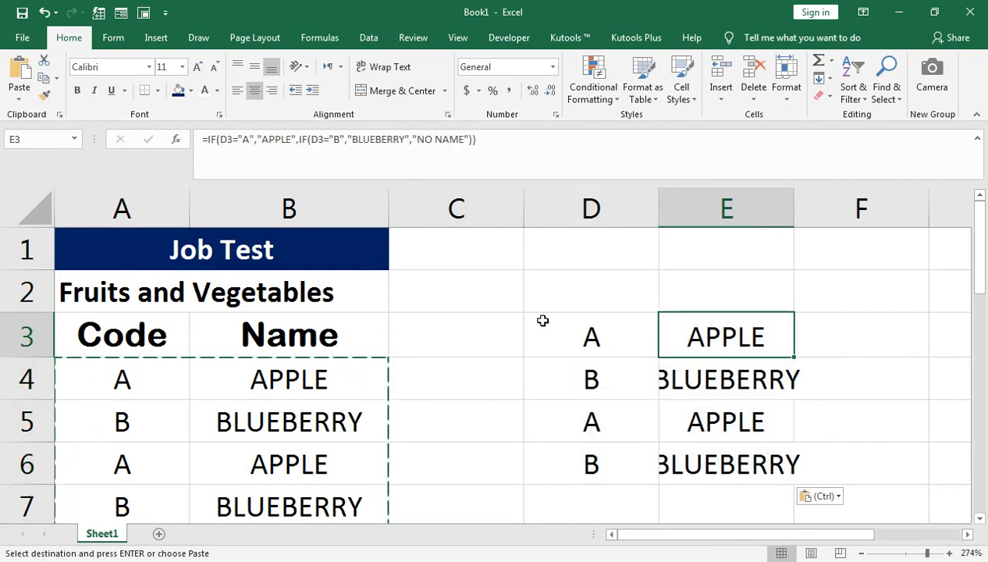
Fit the width of column E to its contents and clear the pending copy selection.
{"action": "double_click", "coordinate": [795, 207]}
{"action": "left_click", "coordinate": [544, 283]}
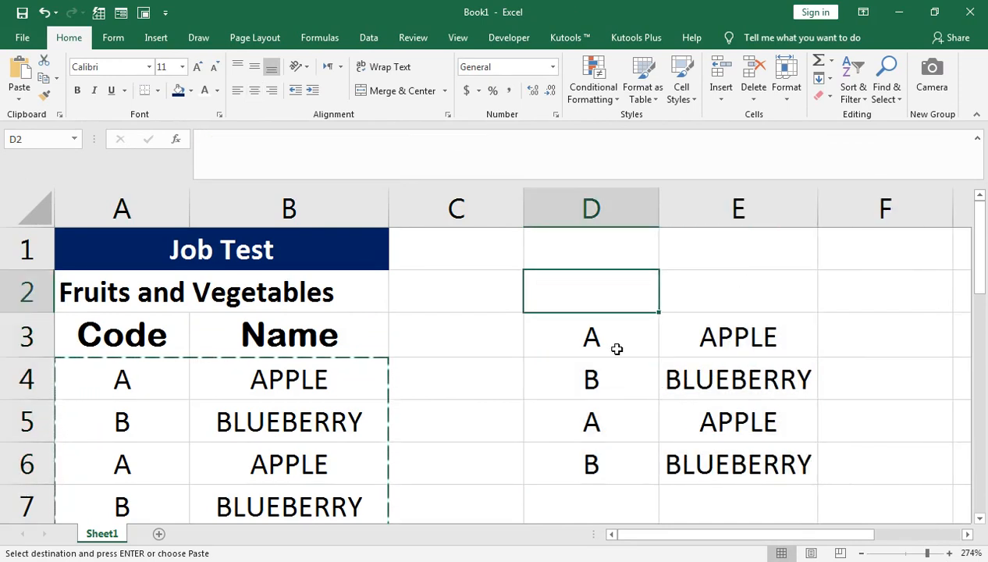
{"action": "left_click", "coordinate": [636, 329]}
{"action": "key", "text": "Escape"}
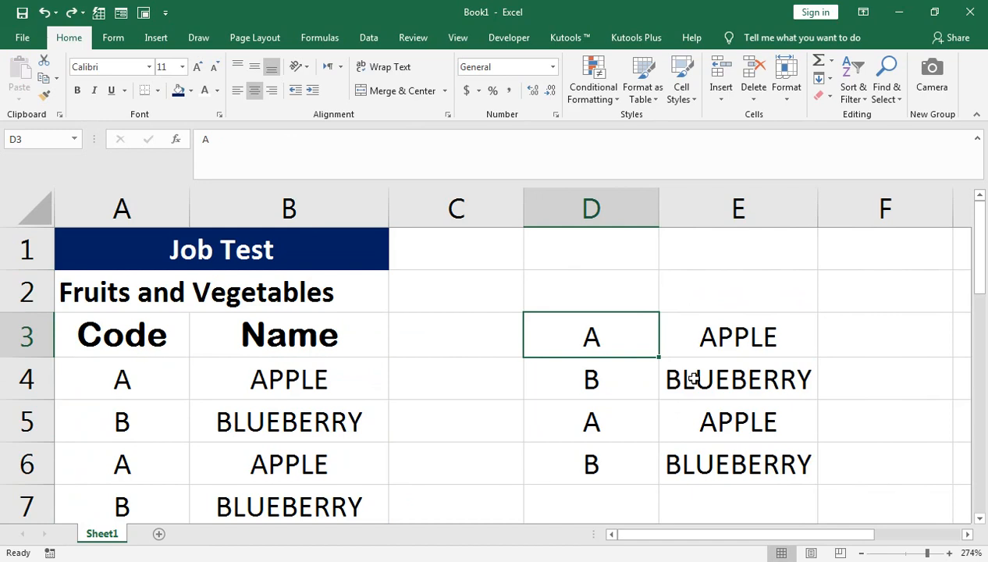
Check the nested IF formula in E3, followed by clearing the formulas in E3:E6.
{"action": "double_click", "coordinate": [753, 346]}
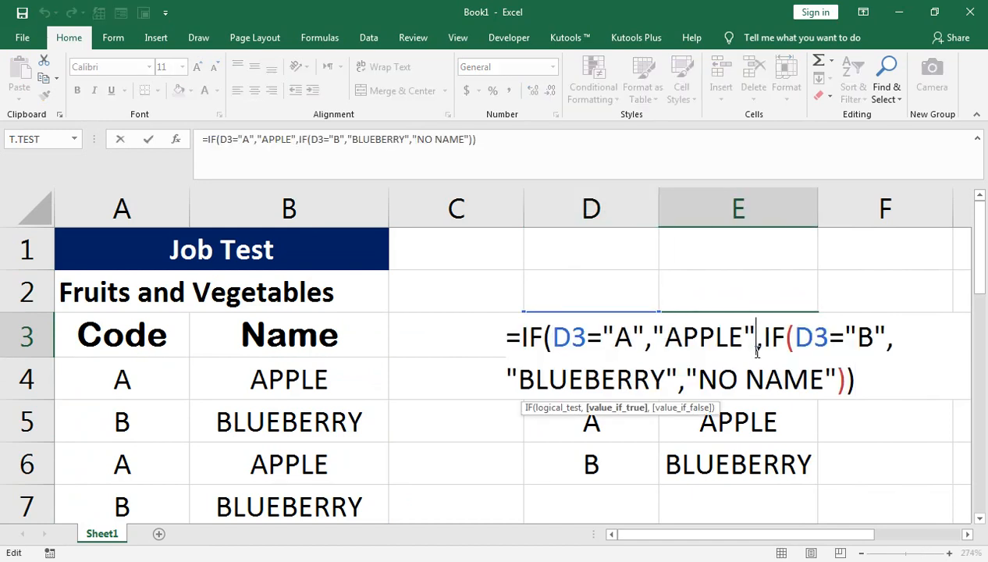
{"action": "key", "text": "Return"}
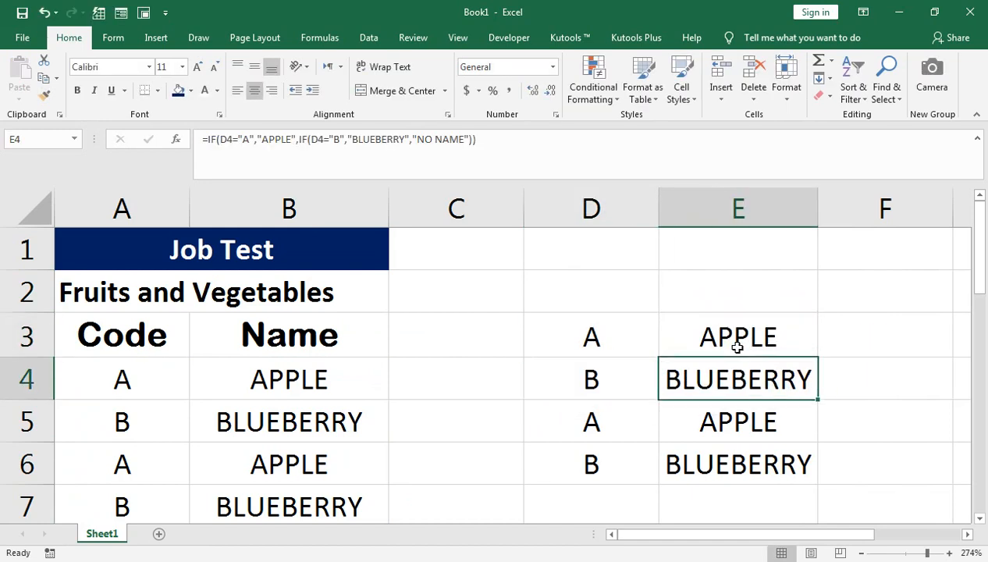
{"action": "left_click", "coordinate": [738, 346]}
{"action": "key", "text": "shift+Down"}
{"action": "key", "text": "shift+Down"}
{"action": "key", "text": "shift+Down"}
{"action": "key", "text": "Delete"}
Enter =IF(D3="A","APPLE","BLUBERRY") in E3 and fill it down to E6.
{"action": "left_click", "coordinate": [737, 347]}
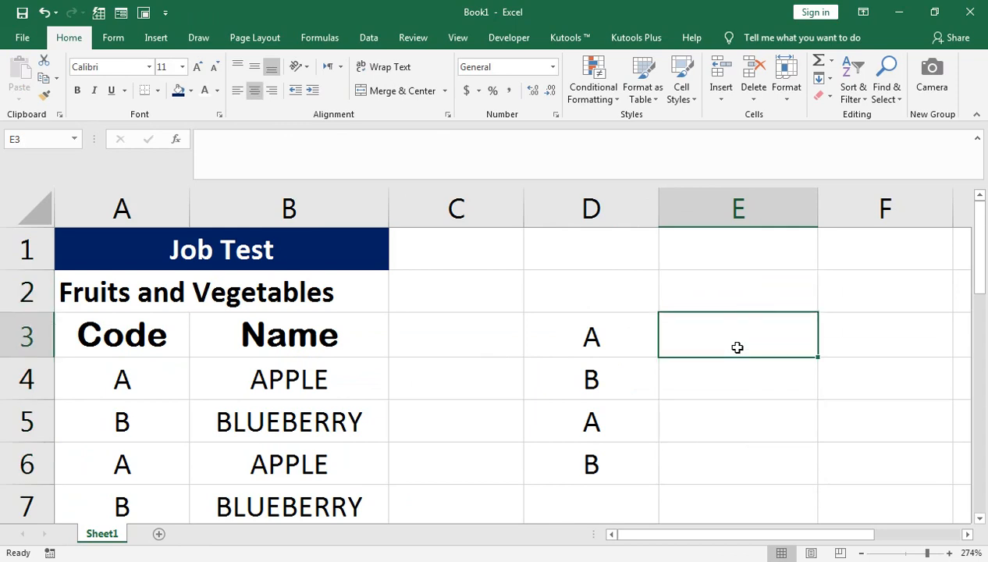
{"action": "type", "text": "=IF("}
{"action": "key", "text": "Left"}
{"action": "type", "text": "="}
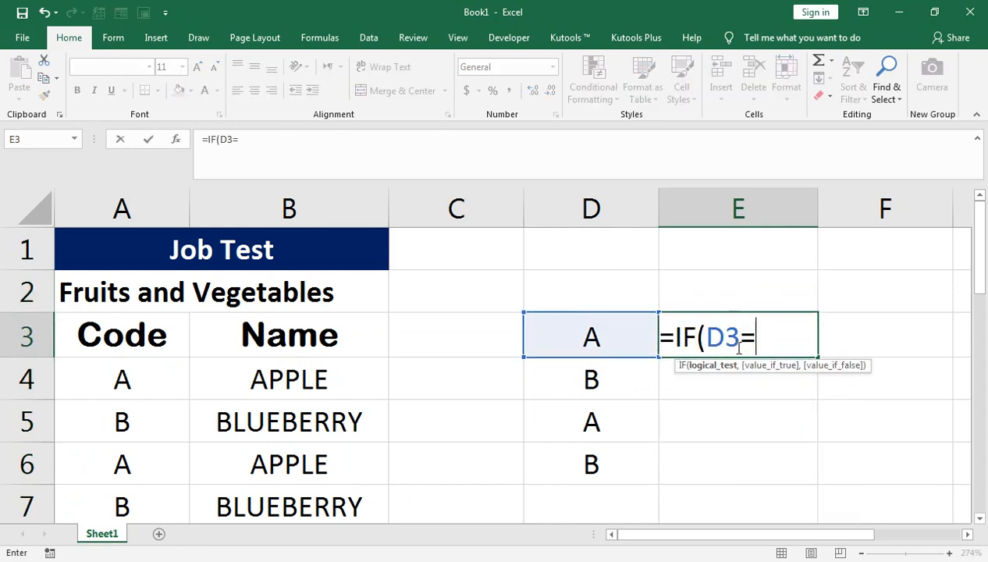
{"action": "type", "text": "\"A\",\"APPL"}
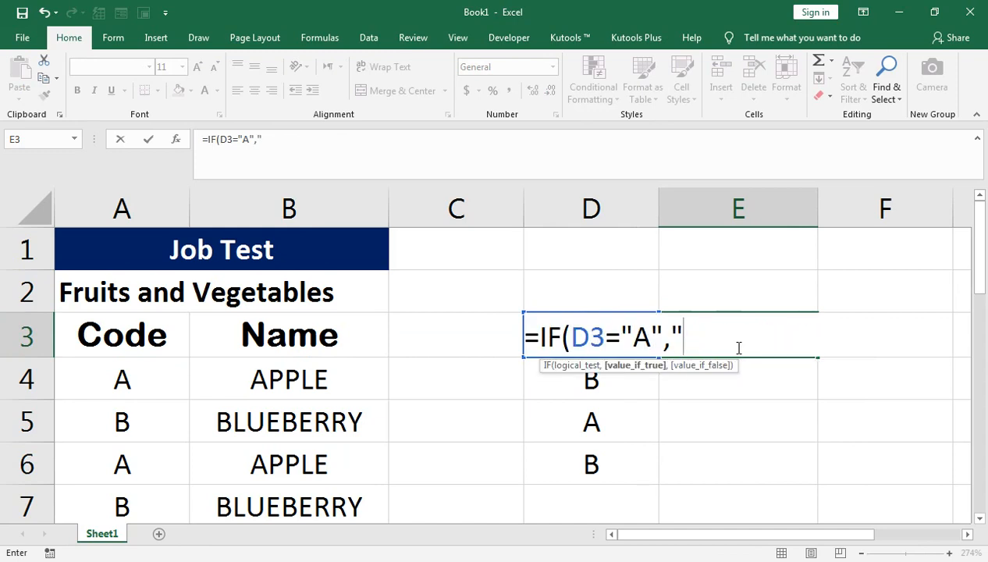
{"action": "type", "text": "E"}
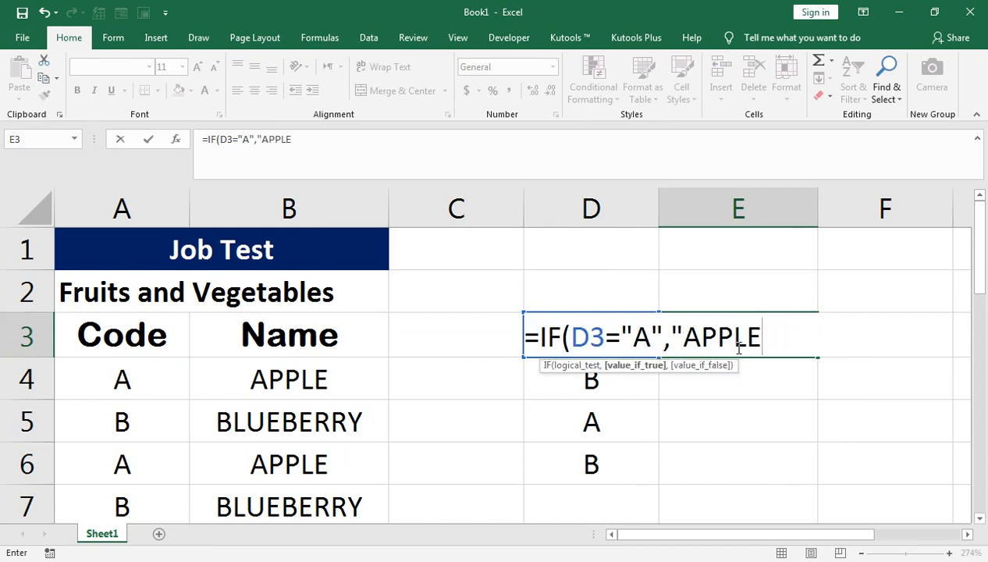
{"action": "type", "text": "\","}
{"action": "type", "text": "\"BL"}
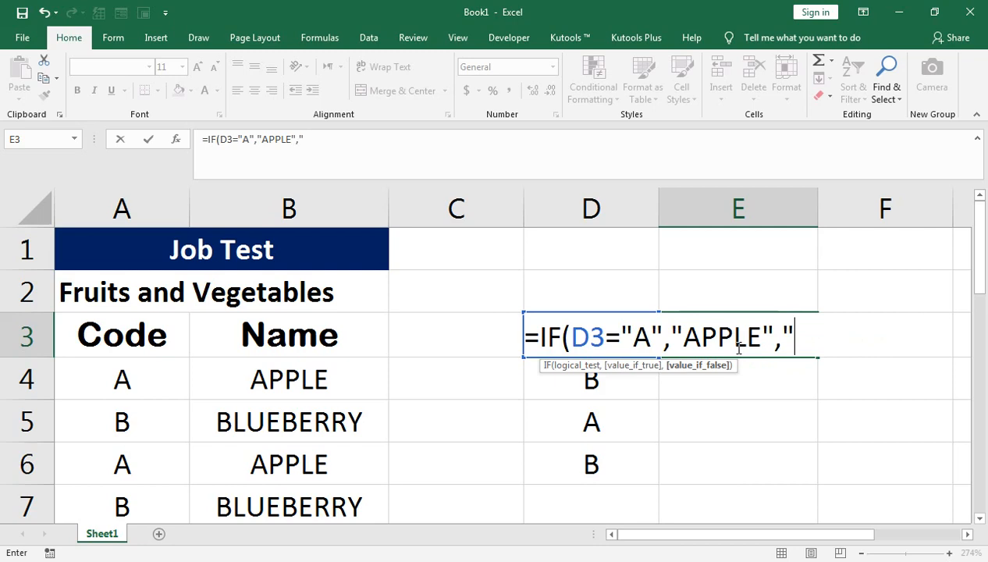
{"action": "type", "text": "UB"}
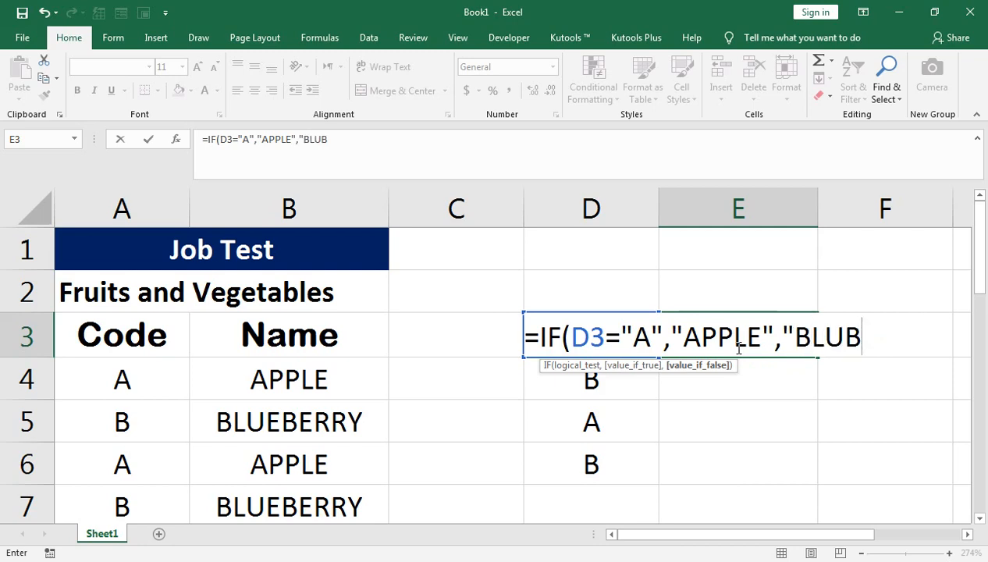
{"action": "type", "text": "ERRY\")"}
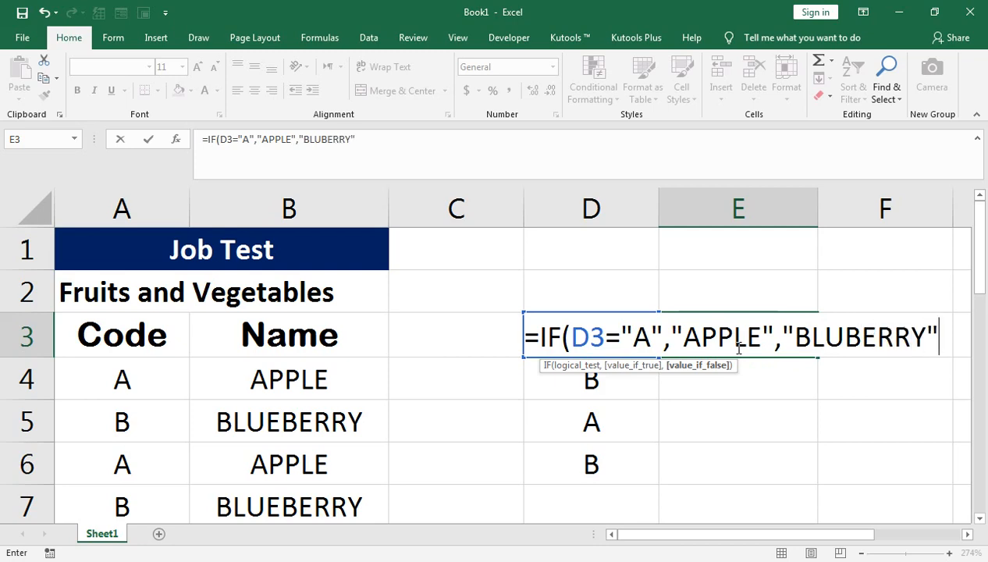
{"action": "key", "text": "Return"}
{"action": "left_click", "coordinate": [738, 348]}
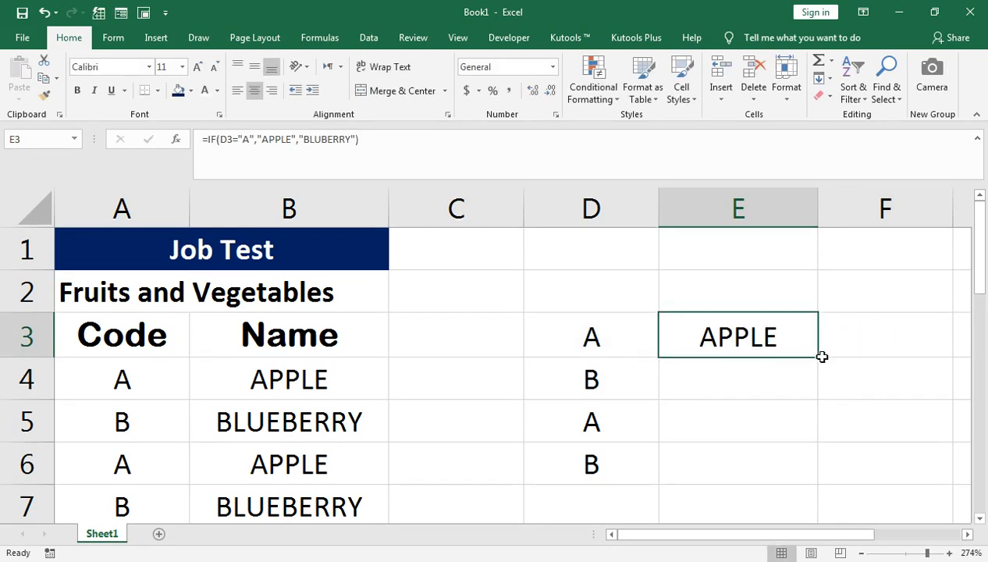
{"action": "double_click", "coordinate": [817, 357]}
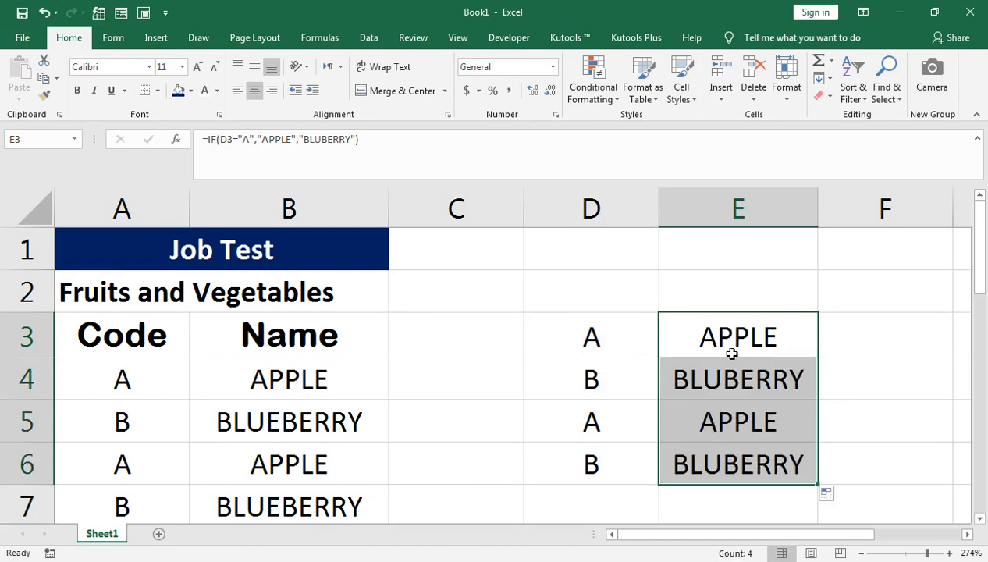
Change the codes in D3:D6 to A1, B1, A2 and B2.
{"action": "double_click", "coordinate": [640, 331]}
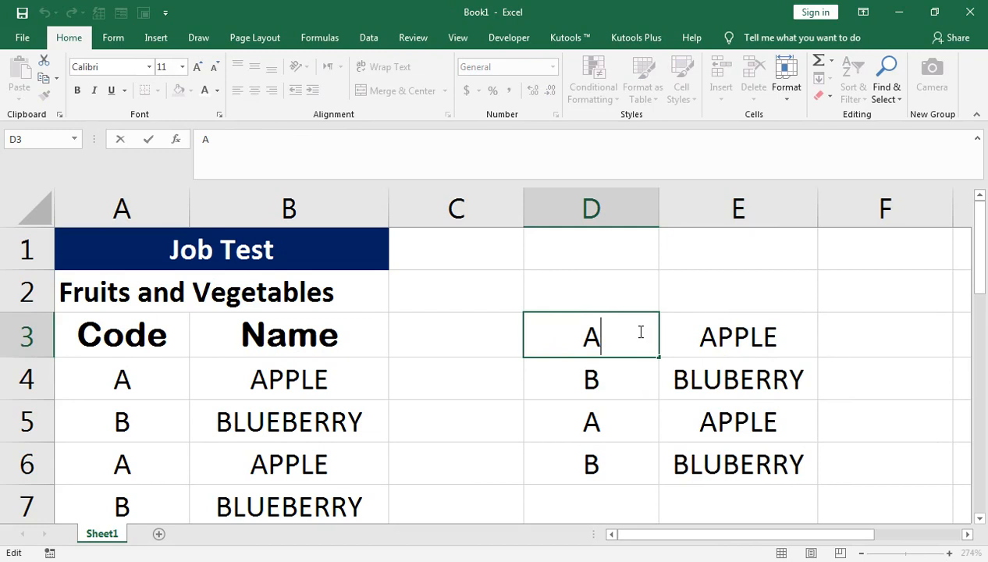
{"action": "type", "text": "1"}
{"action": "key", "text": "Return"}
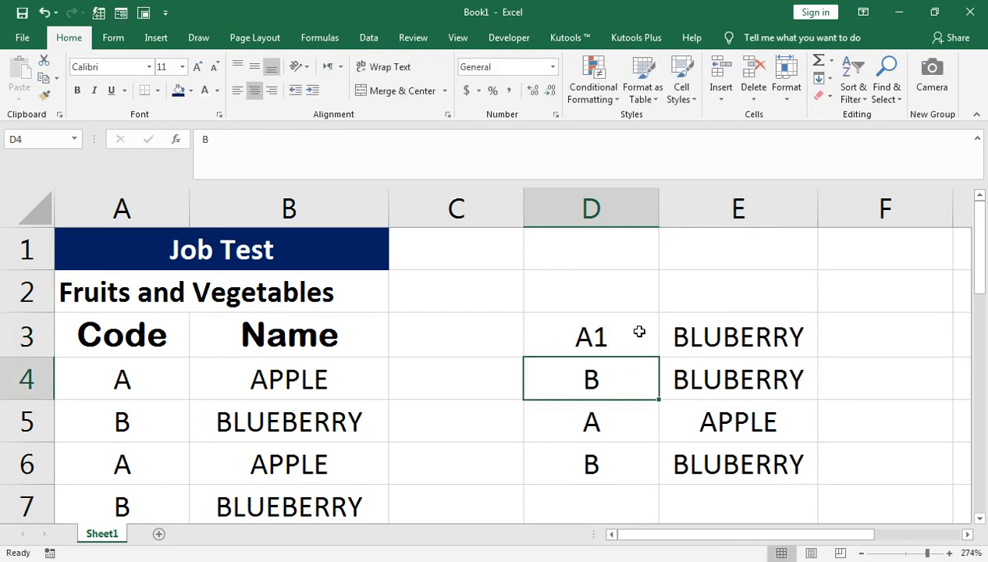
{"action": "double_click", "coordinate": [607, 372]}
{"action": "type", "text": "1"}
{"action": "key", "text": "Return"}
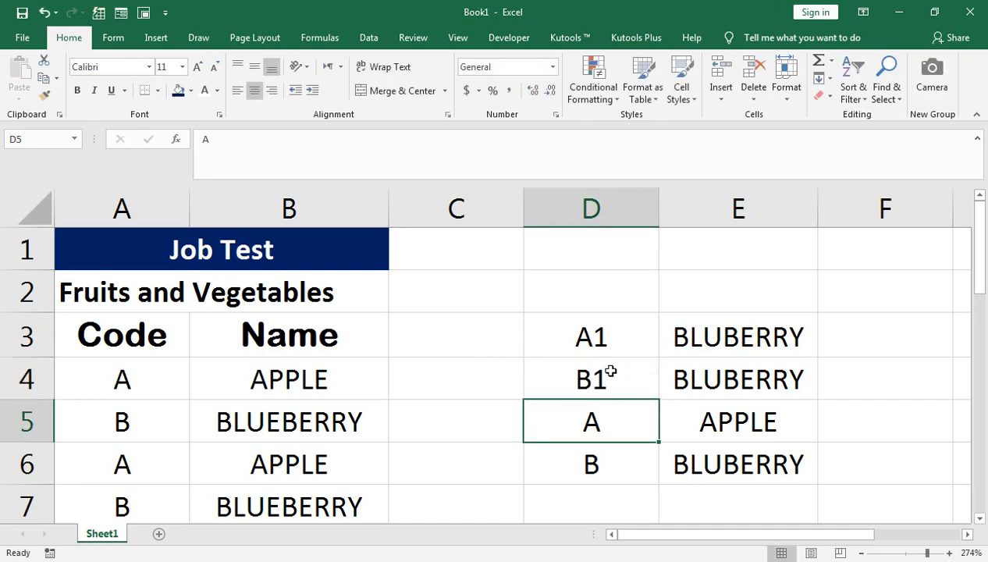
{"action": "double_click", "coordinate": [624, 424]}
{"action": "type", "text": "2"}
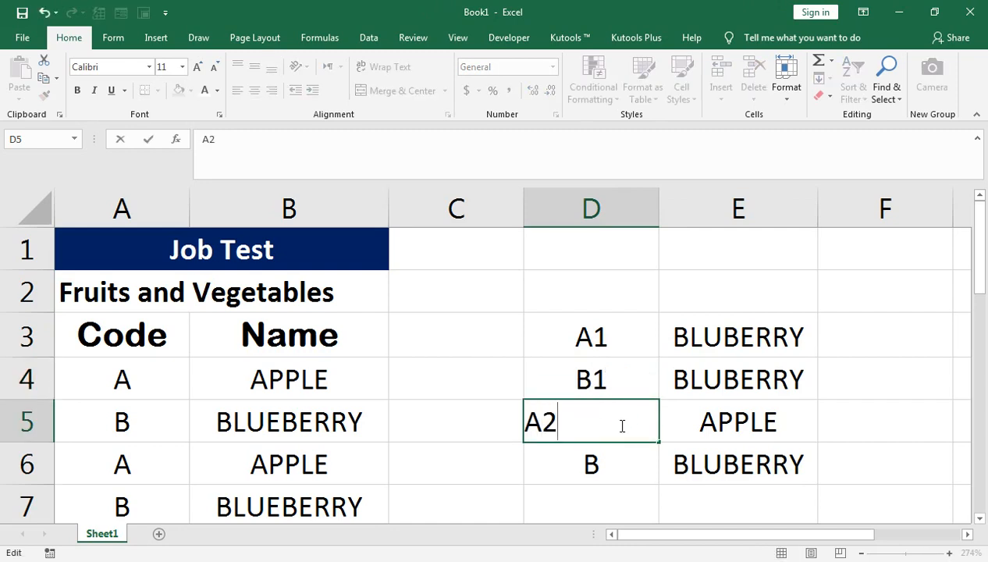
{"action": "key", "text": "Return"}
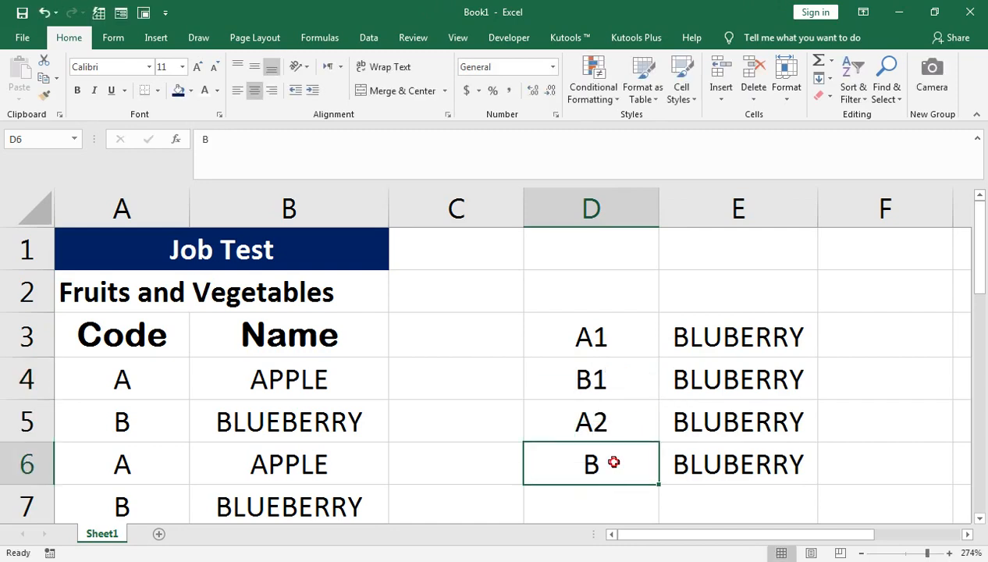
{"action": "double_click", "coordinate": [615, 461]}
{"action": "type", "text": "2"}
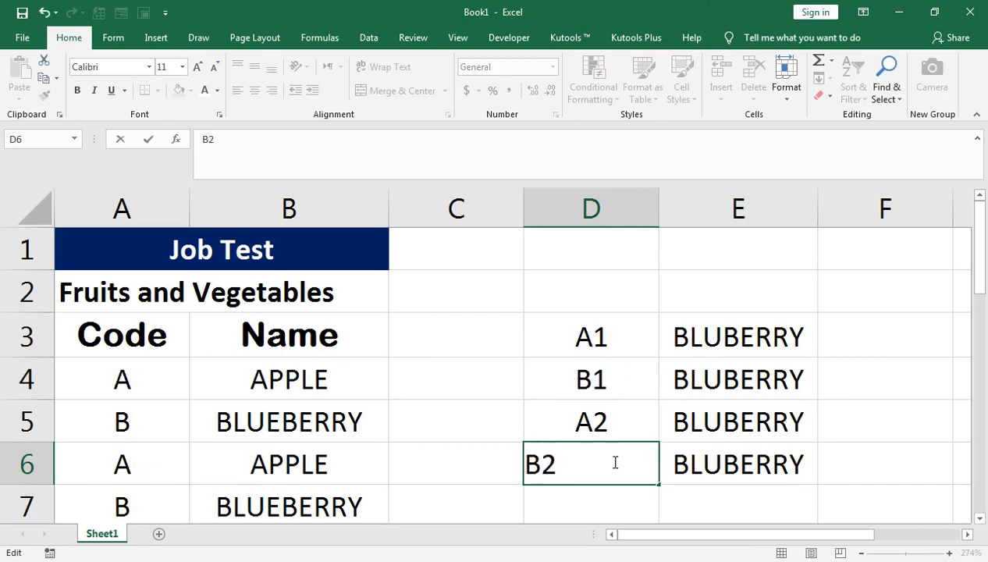
{"action": "key", "text": "Return"}
Add the codes A3 in D7 and B3 in D8.
{"action": "scroll", "coordinate": [615, 463], "scroll_direction": "up", "scroll_amount": 1}
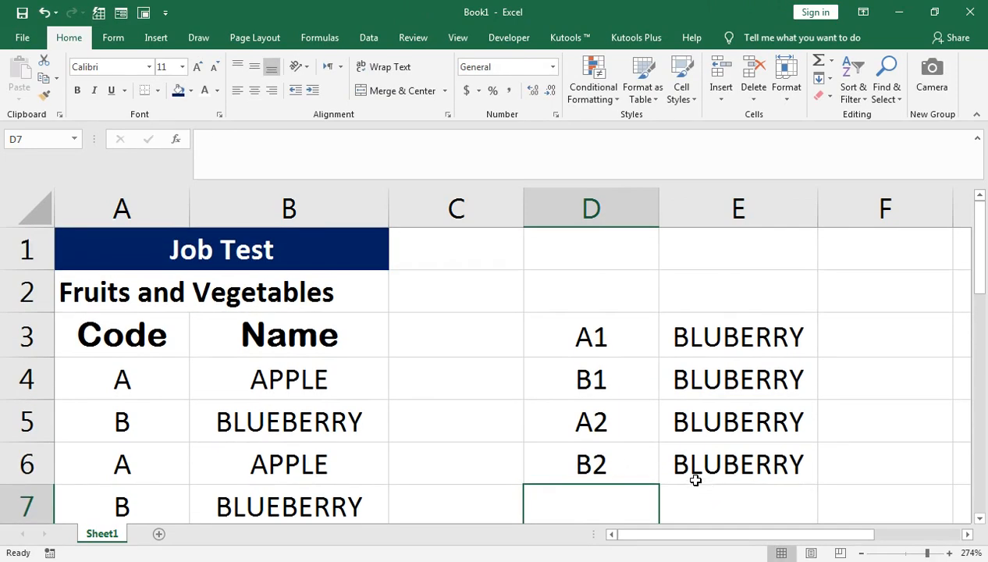
{"action": "type", "text": "a"}
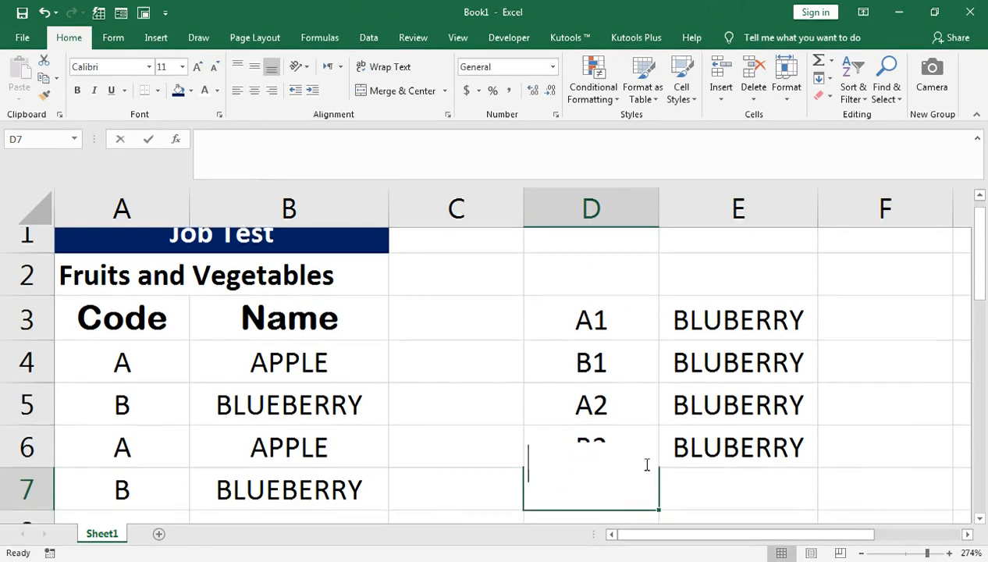
{"action": "key", "text": "BackSpace"}
{"action": "type", "text": "A3"}
{"action": "key", "text": "Return"}
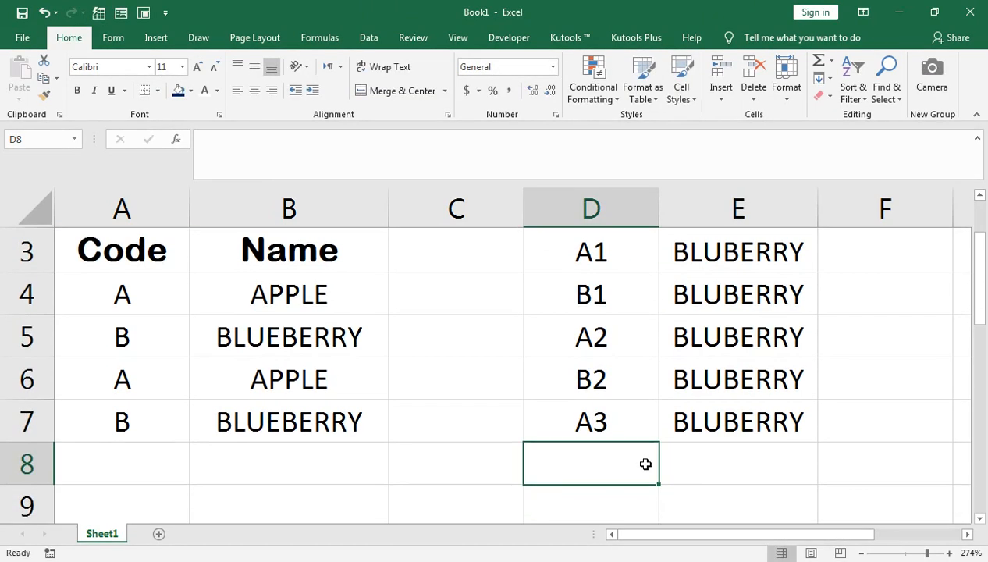
{"action": "type", "text": "B3"}
{"action": "key", "text": "Return"}
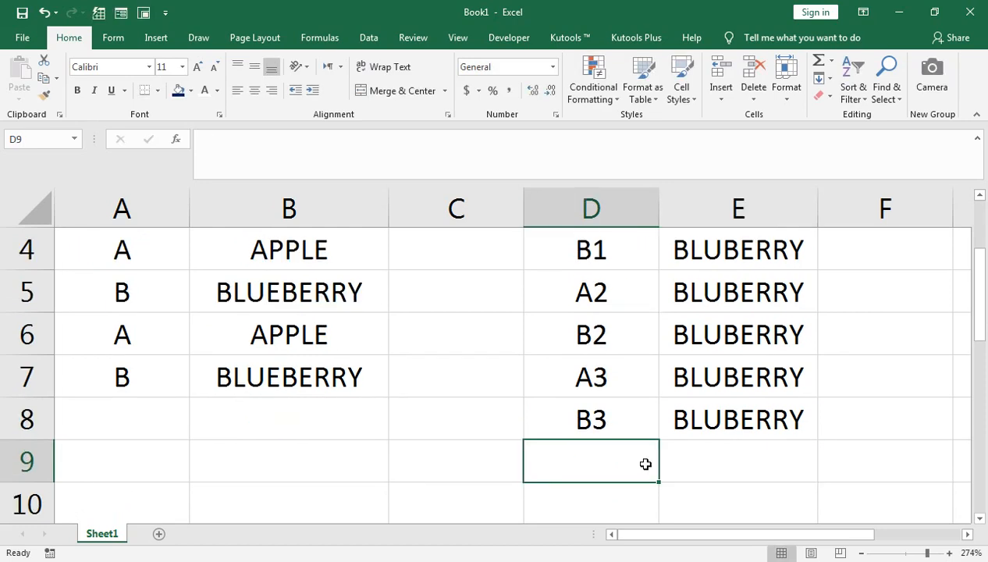
Review the code in D3 and the IF formula in E3 without changing them.
{"action": "left_click", "coordinate": [917, 554]}
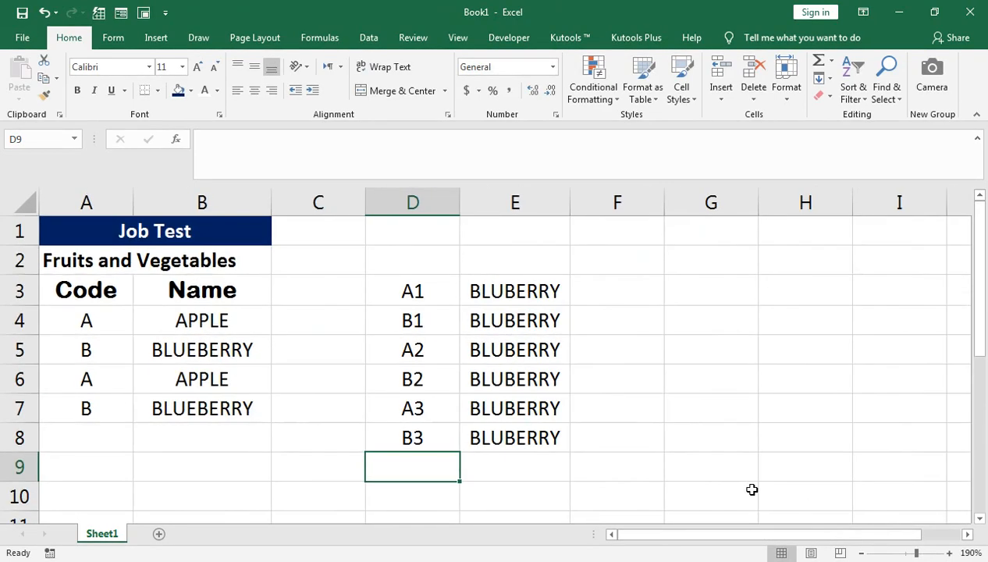
{"action": "left_click", "coordinate": [923, 554]}
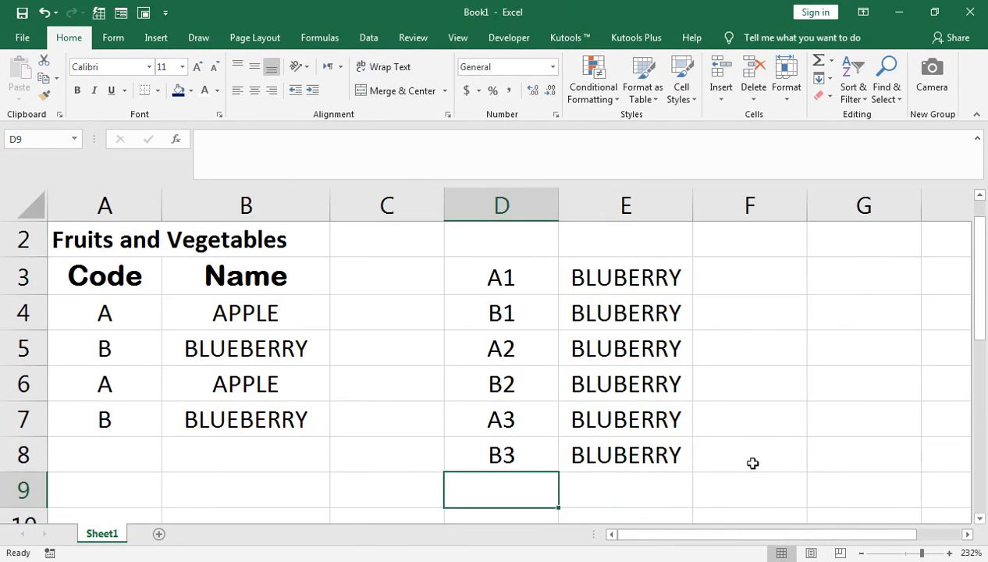
{"action": "scroll", "coordinate": [628, 322], "scroll_direction": "up", "scroll_amount": 1}
{"action": "left_click", "coordinate": [494, 320]}
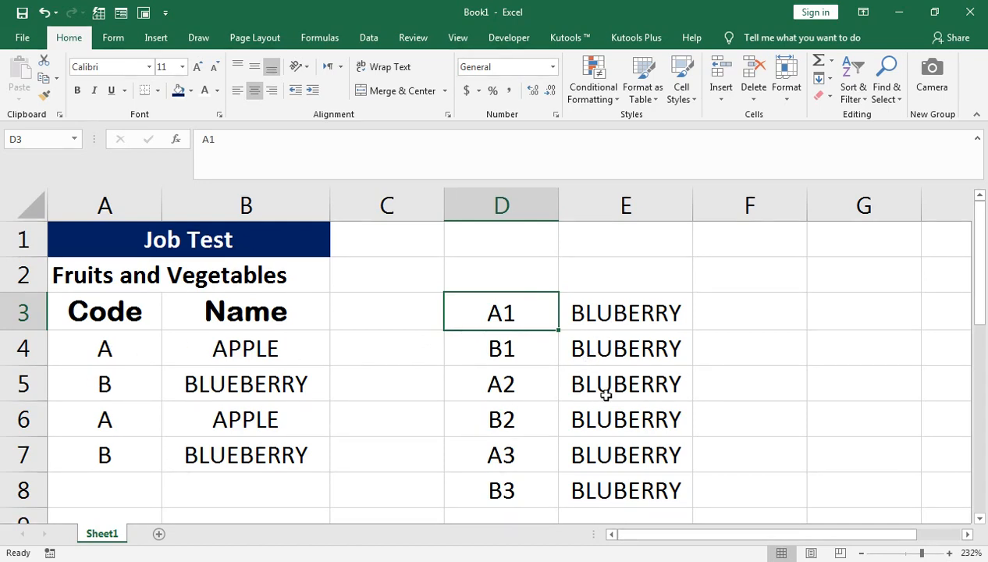
{"action": "double_click", "coordinate": [598, 313]}
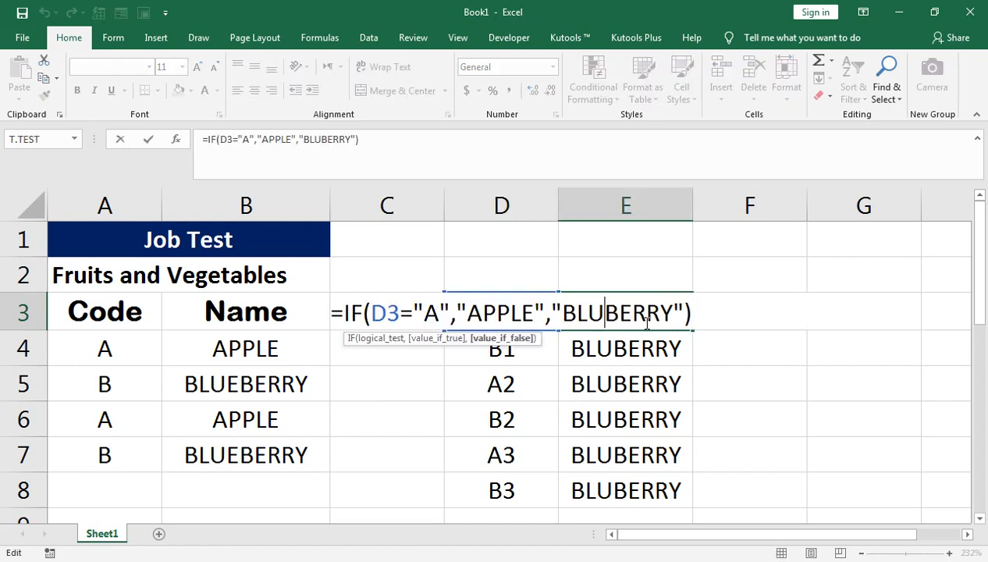
{"action": "key", "text": "Return"}
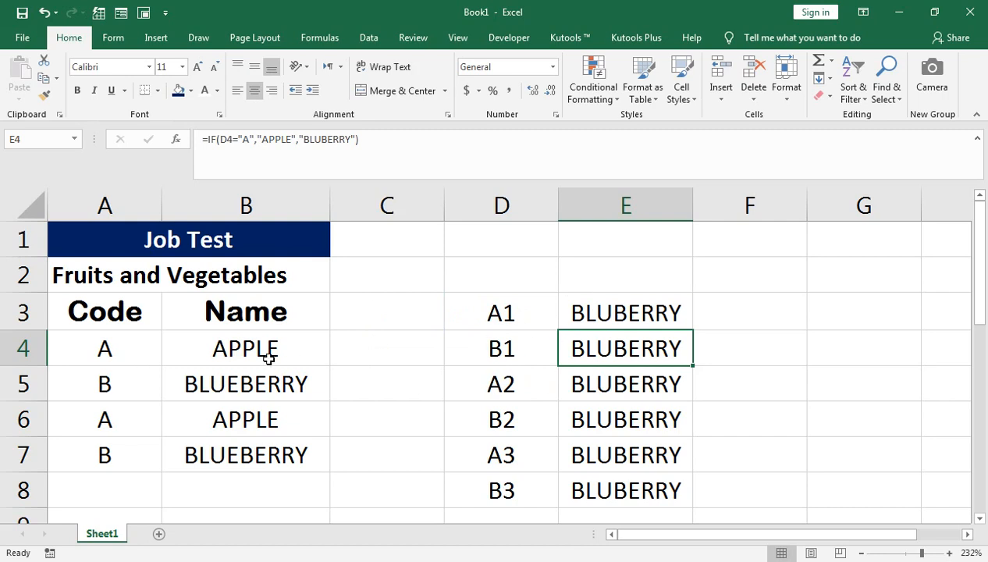
{"action": "left_click", "coordinate": [643, 307]}
{"action": "double_click", "coordinate": [642, 308]}
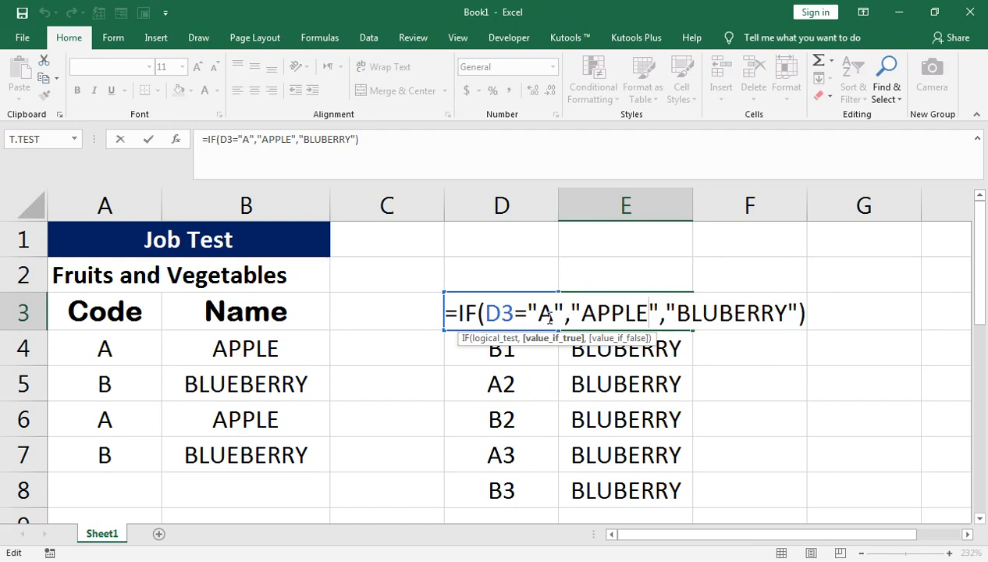
{"action": "key", "text": "Return"}
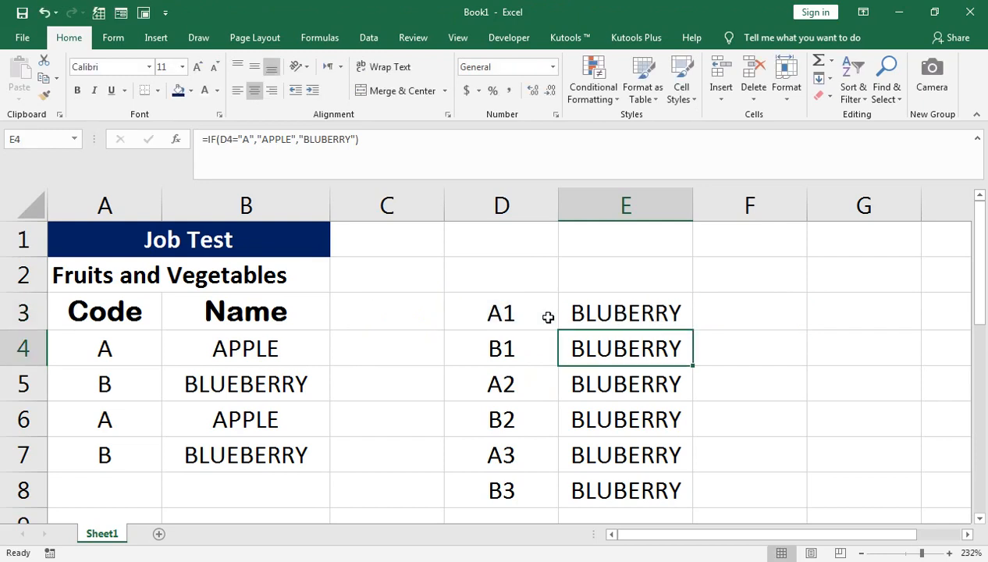
Clear the IF formulas from E3:E8.
{"action": "key", "text": "Up"}
{"action": "key", "text": "ctrl+shift+Down"}
{"action": "key", "text": "Delete"}
Begin an IF formula in E3 whose logical test is LEFT(D3,1)="A".
{"action": "key", "text": "Up"}
{"action": "key", "text": "Down"}
{"action": "type", "text": "="}
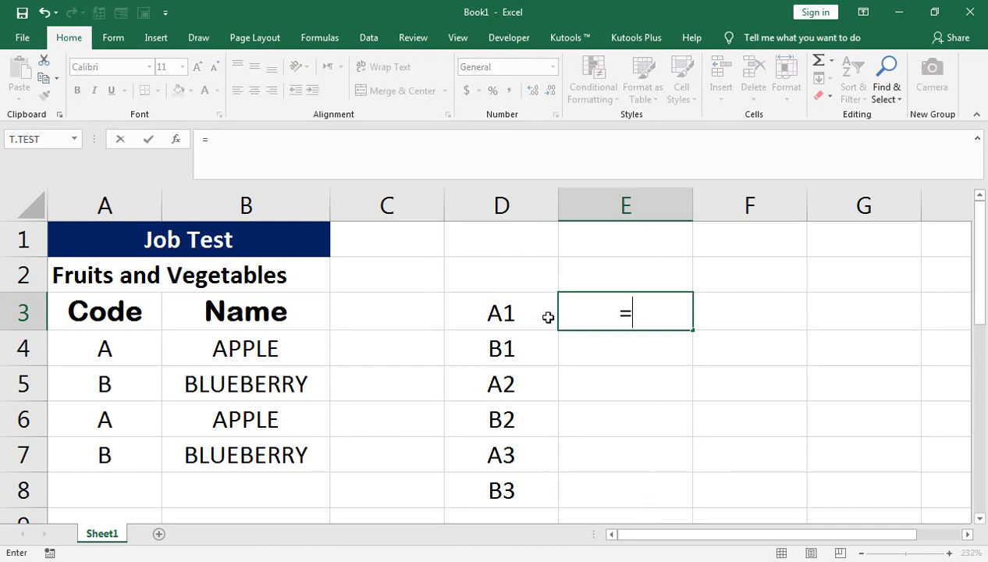
{"action": "type", "text": "IF(LEFT("}
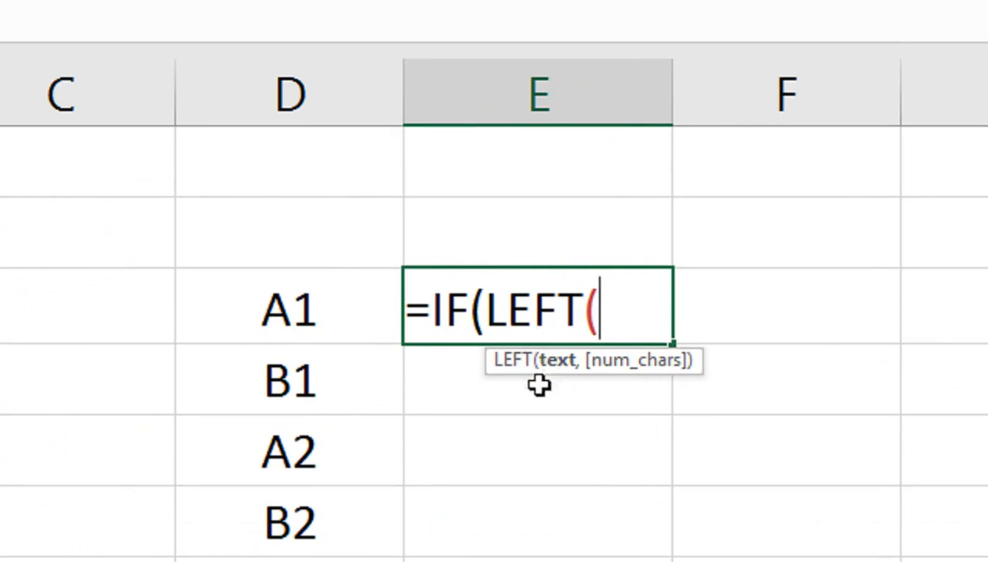
{"action": "left_click", "coordinate": [305, 337]}
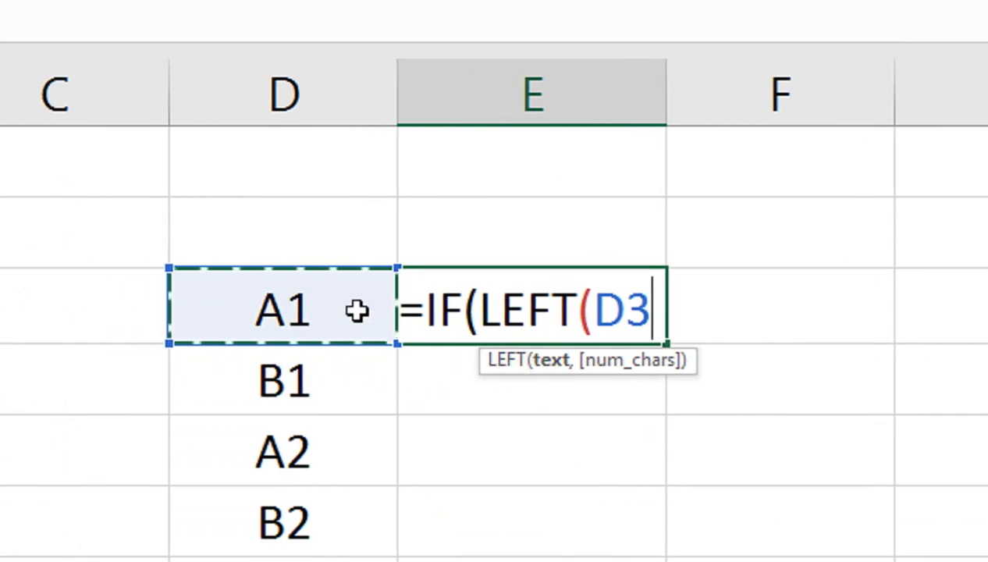
{"action": "type", "text": ","}
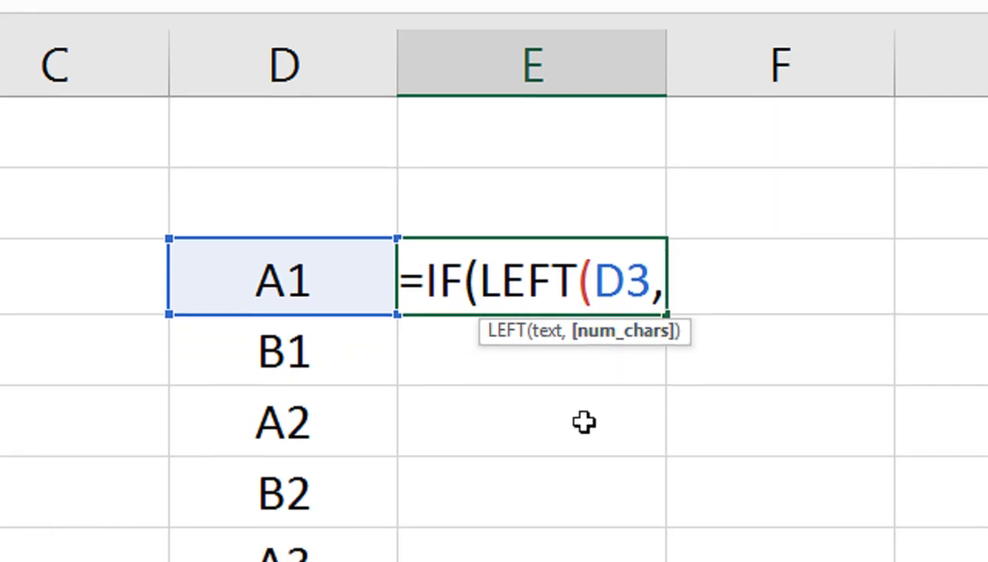
{"action": "type", "text": "1"}
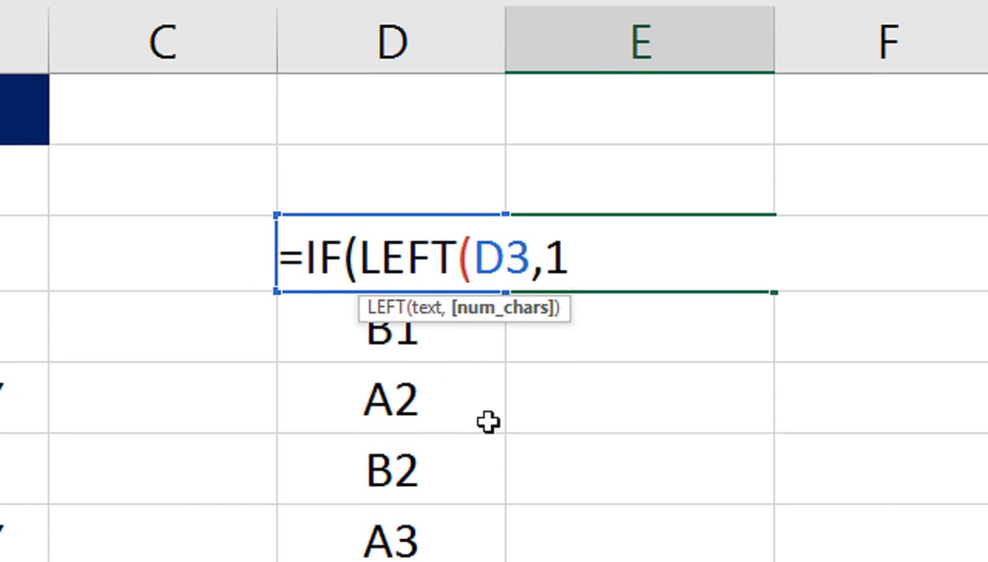
{"action": "type", "text": ")"}
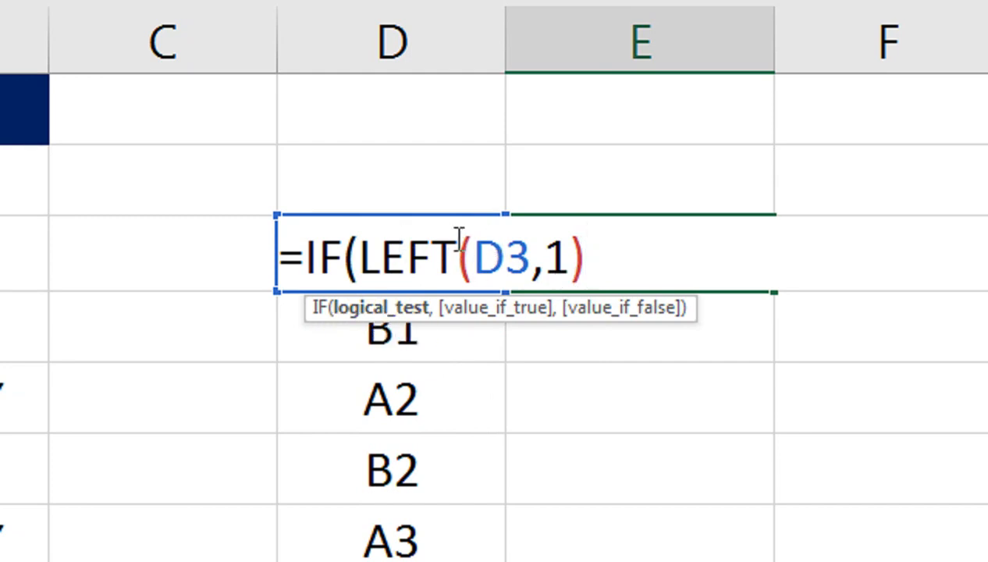
{"action": "type", "text": ","}
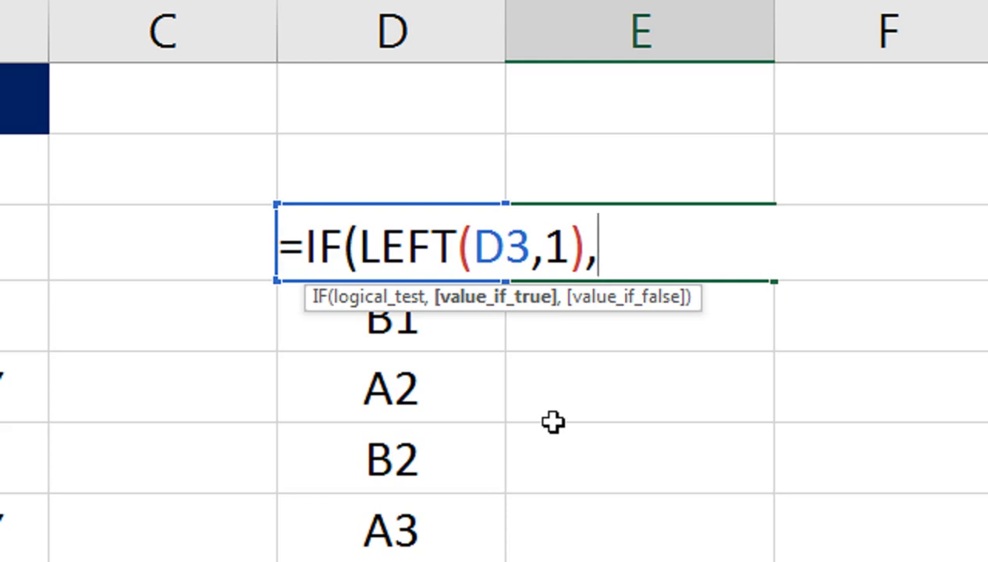
{"action": "key", "text": "BackSpace"}
{"action": "type", "text": "="}
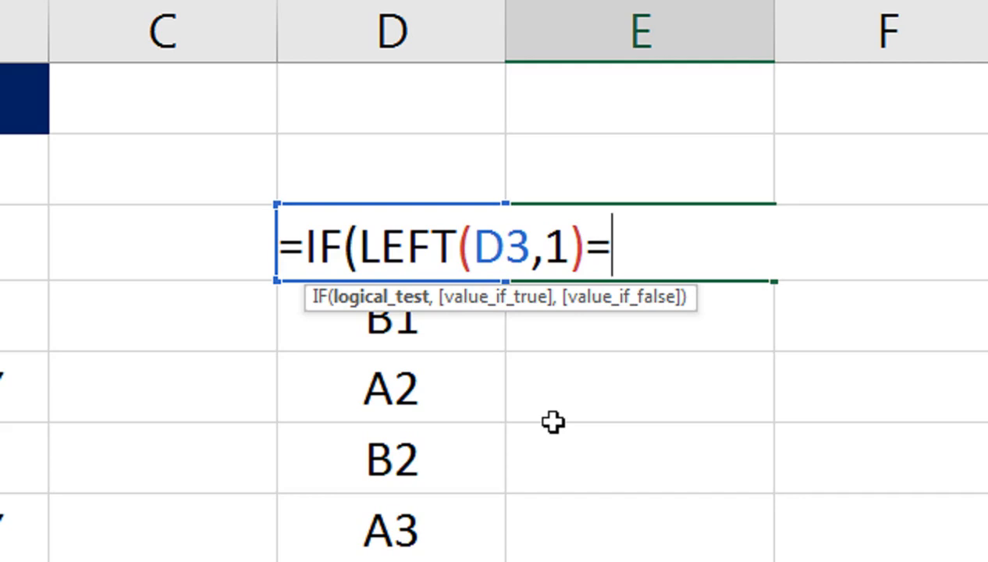
{"action": "type", "text": "\"A\""}
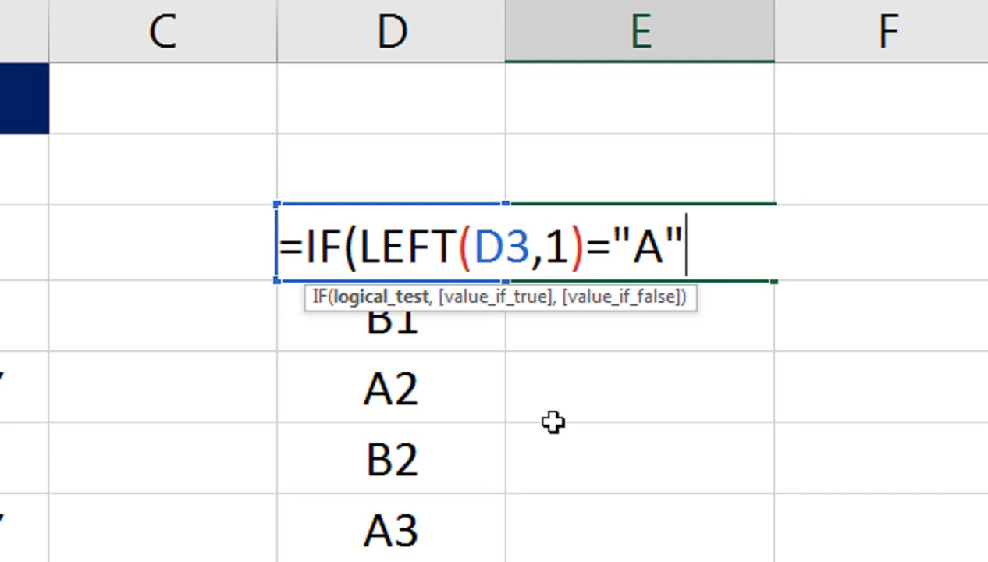
{"action": "type", "text": ","}
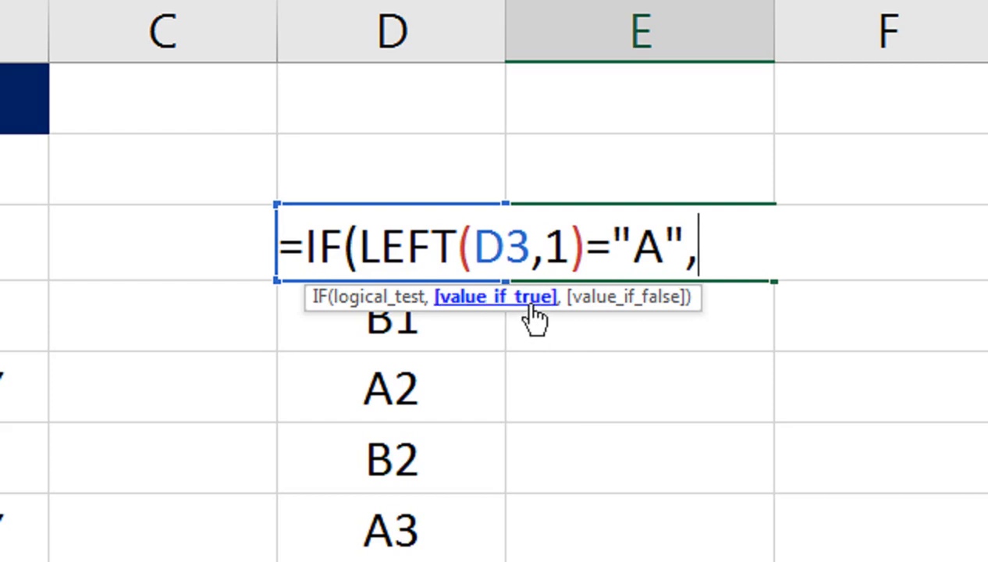
Complete the E3 formula so it returns "APPLE" when the test is true and "BLUEBERRY" when it is false.
{"action": "type", "text": "\""}
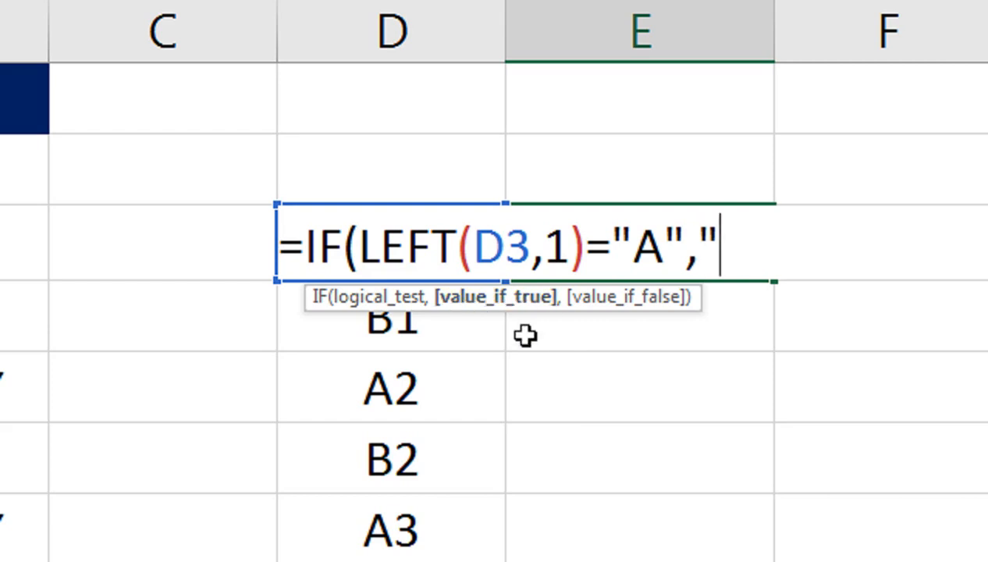
{"action": "type", "text": "APLLE"}
{"action": "key", "text": "BackSpace"}
{"action": "key", "text": "BackSpace"}
{"action": "key", "text": "BackSpace"}
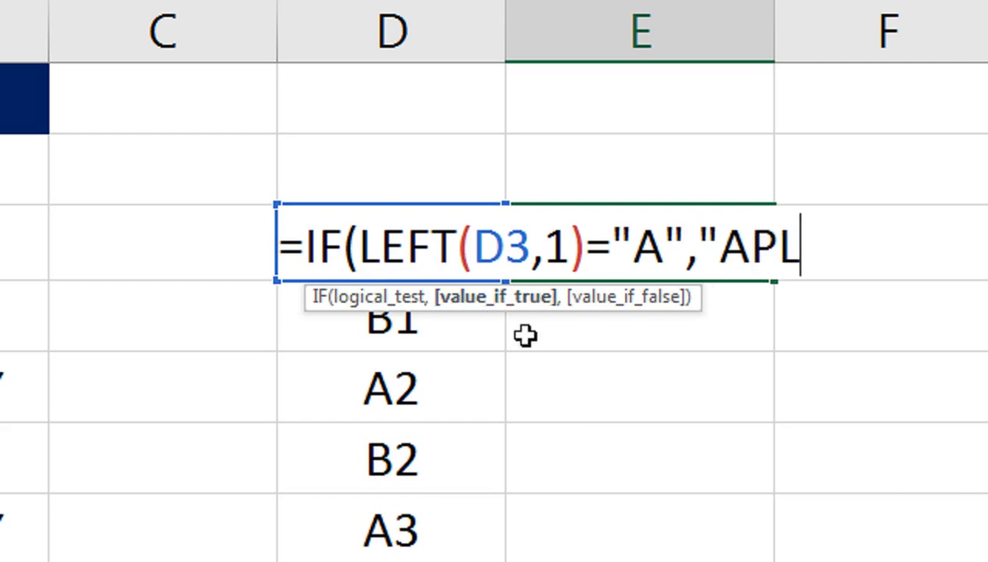
{"action": "key", "text": "BackSpace"}
{"action": "type", "text": "PLE"}
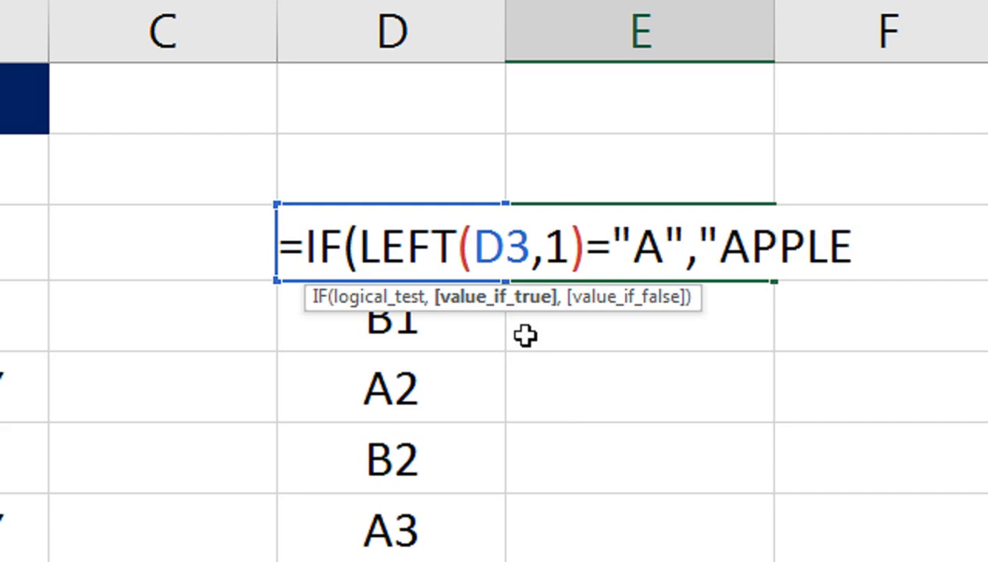
{"action": "type", "text": "\",\""}
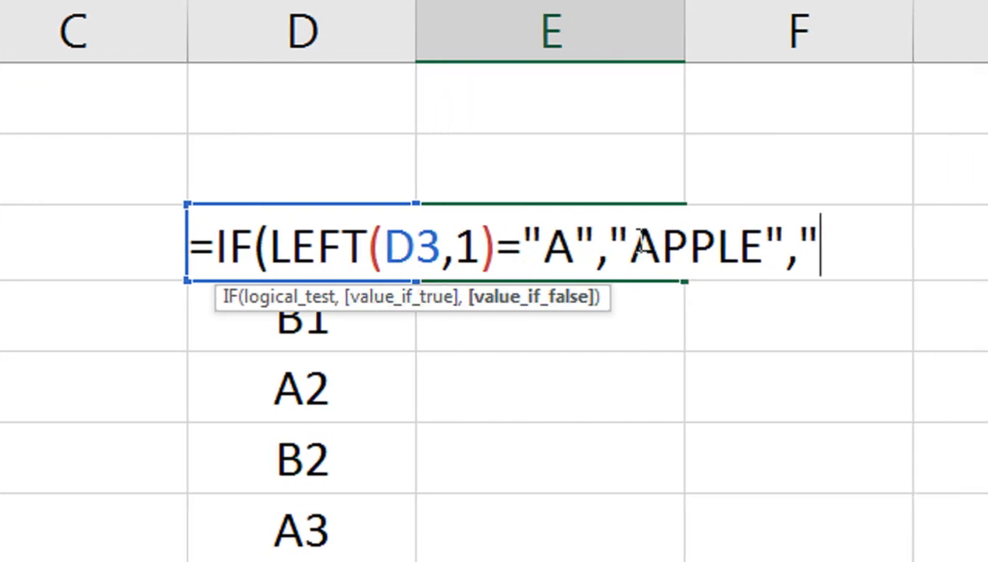
{"action": "type", "text": "BLUE"}
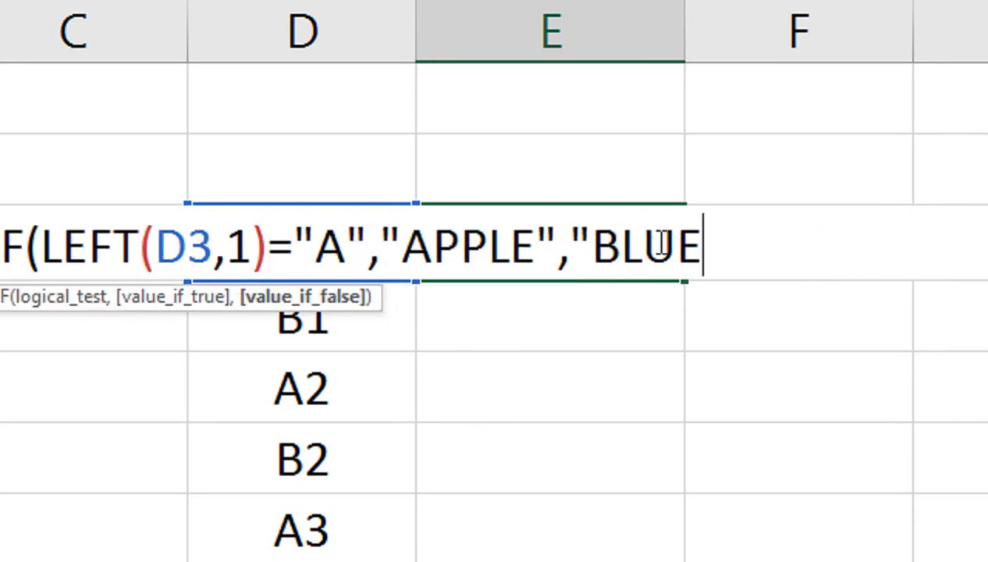
{"action": "type", "text": "BEERY"}
{"action": "key", "text": "BackSpace"}
{"action": "key", "text": "BackSpace"}
{"action": "key", "text": "BackSpace"}
{"action": "type", "text": "RRY"}
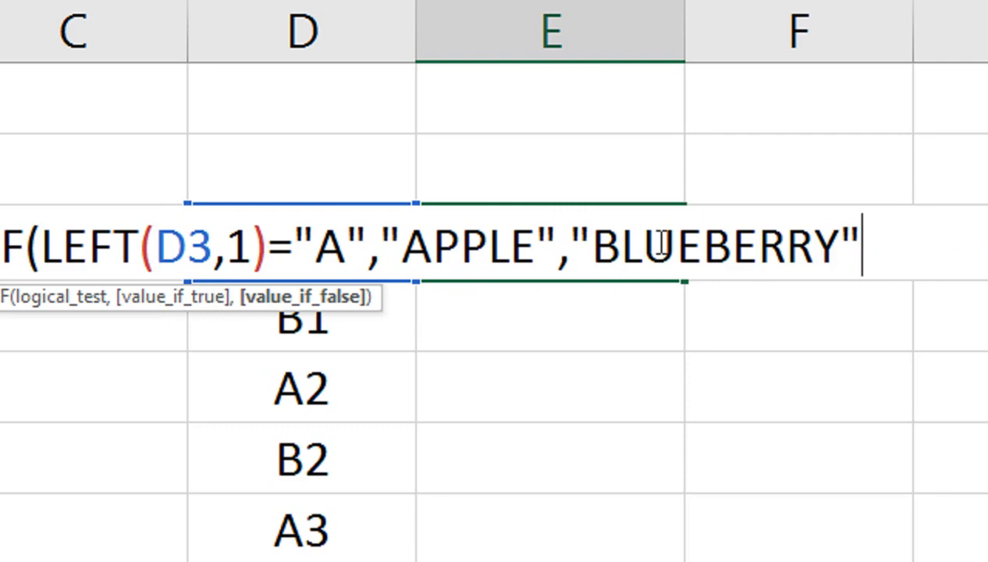
{"action": "type", "text": ")"}
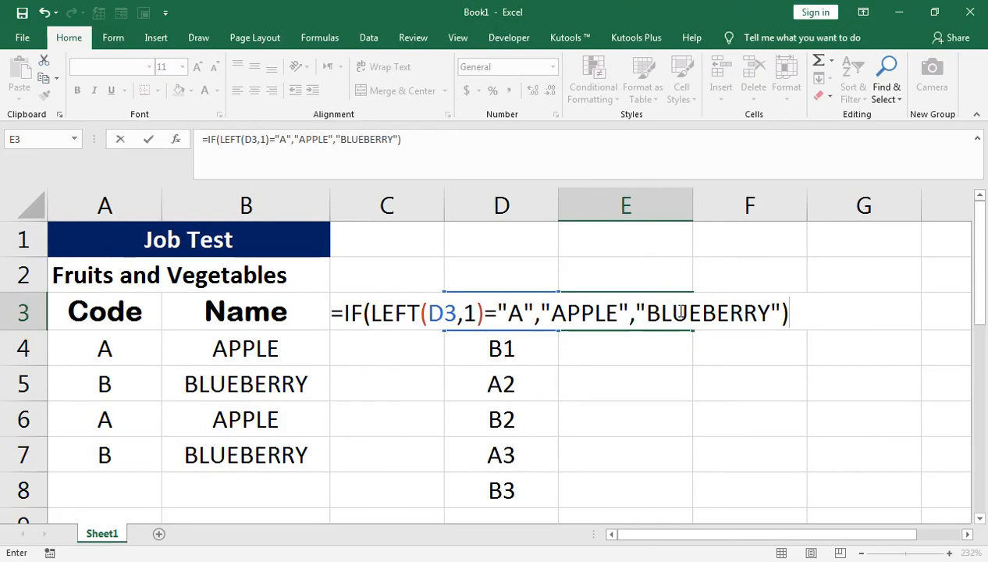
{"action": "key", "text": "Return"}
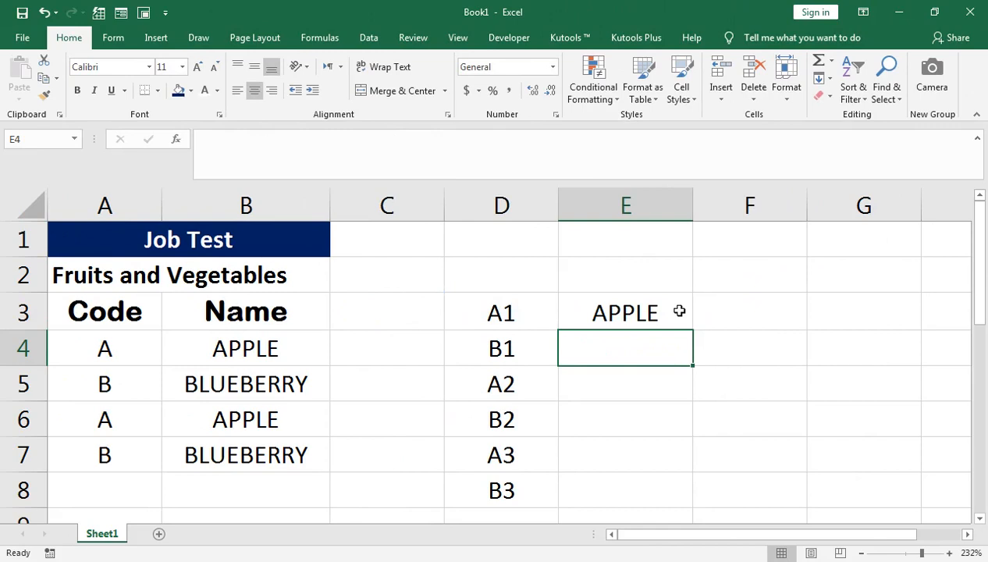
Fill the IF and LEFT formula from E3 down through E8.
{"action": "left_click", "coordinate": [639, 312]}
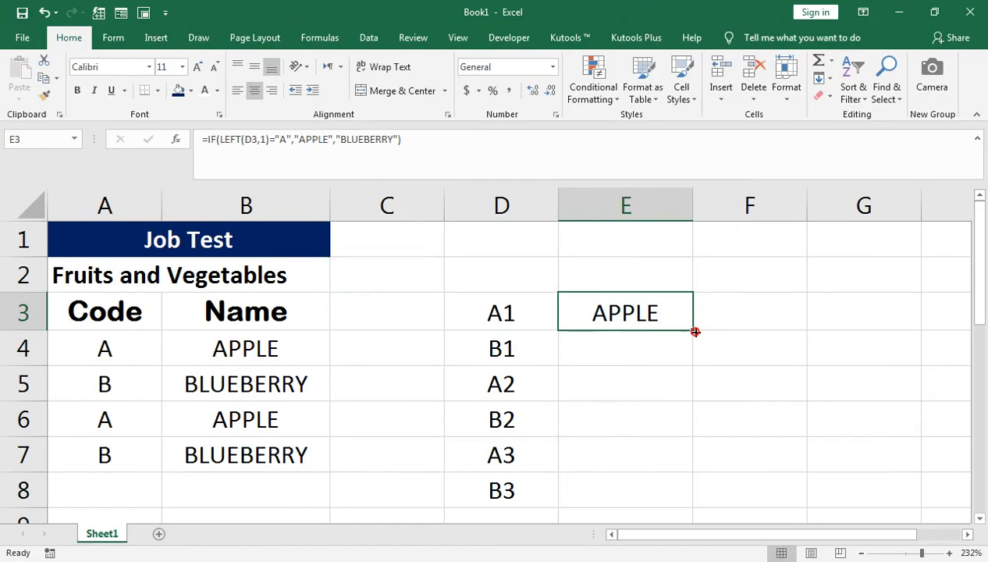
{"action": "double_click", "coordinate": [695, 331]}
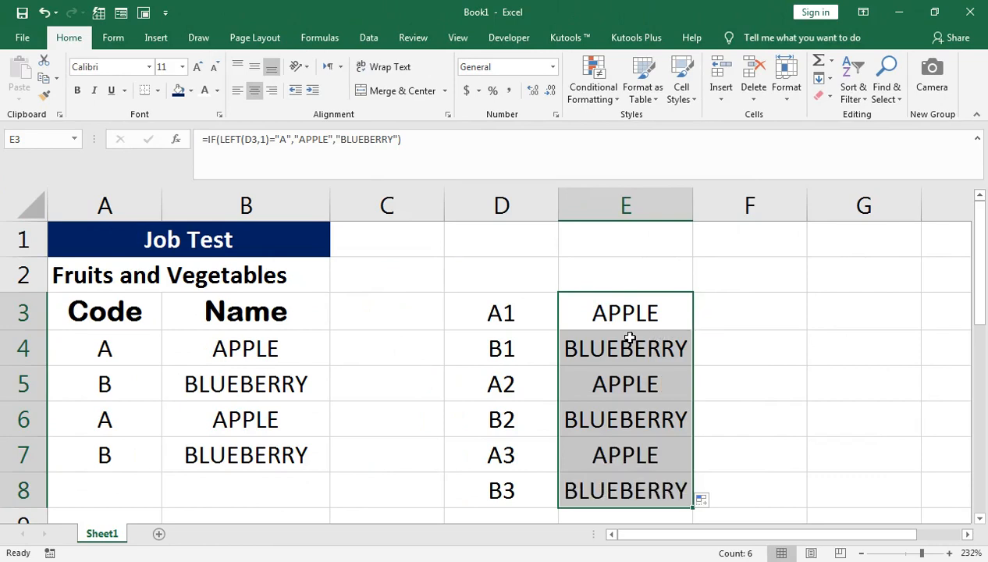
{"action": "scroll", "coordinate": [629, 337], "scroll_direction": "down", "scroll_amount": 3}
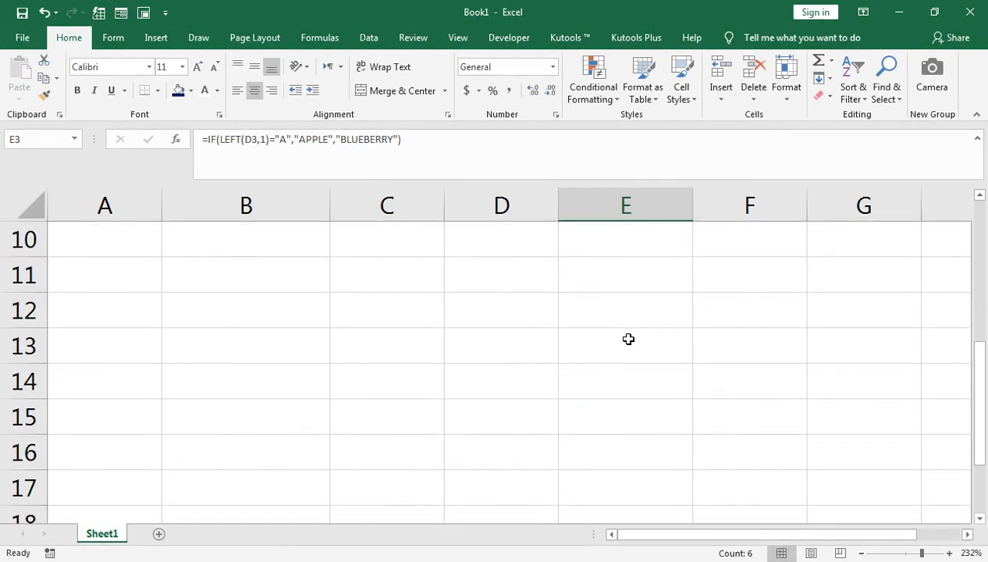
{"action": "scroll", "coordinate": [629, 339], "scroll_direction": "up", "scroll_amount": 2}
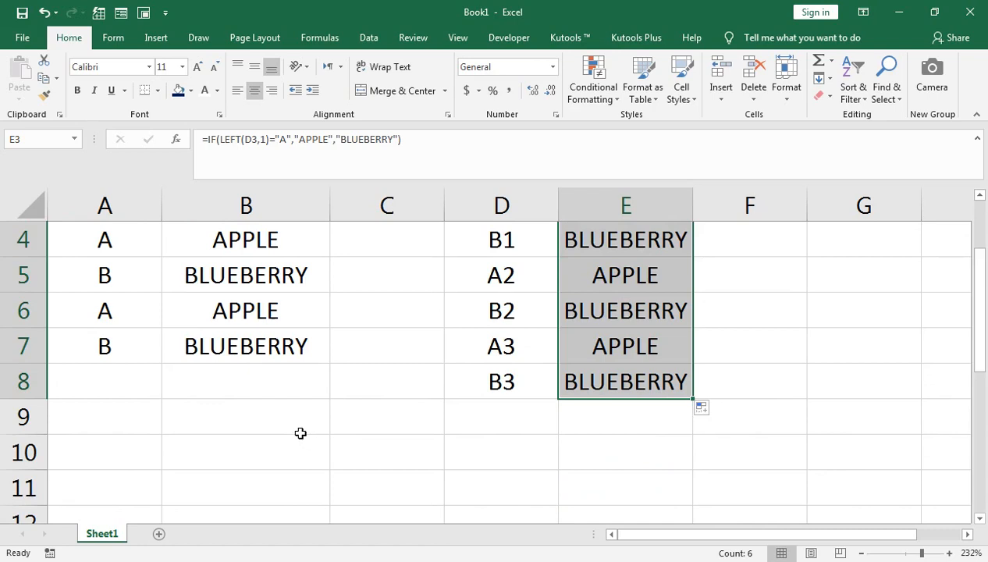
{"action": "scroll", "coordinate": [300, 433], "scroll_direction": "down", "scroll_amount": 1}
{"action": "scroll", "coordinate": [300, 433], "scroll_direction": "up", "scroll_amount": 2}
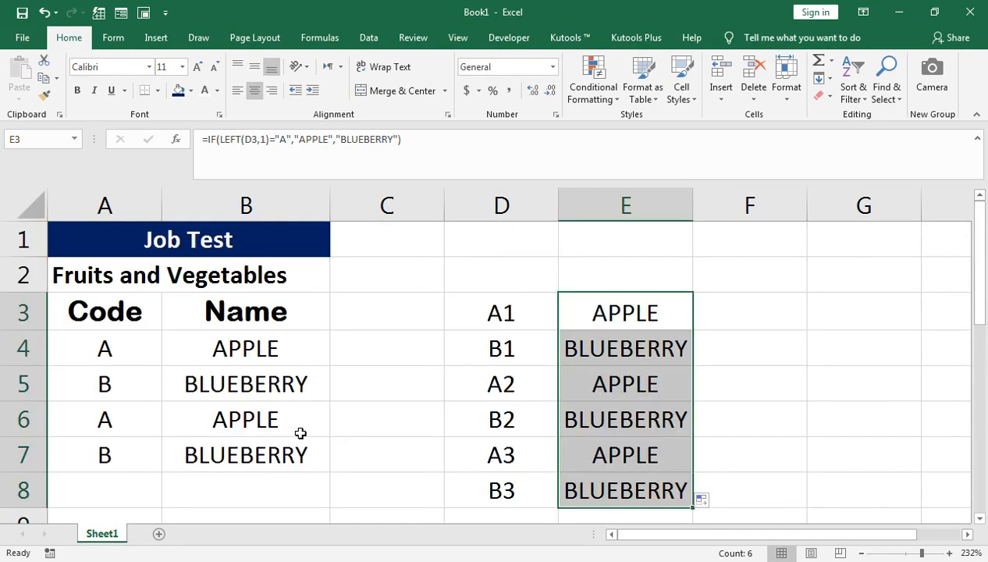
{"action": "left_click", "coordinate": [516, 300]}
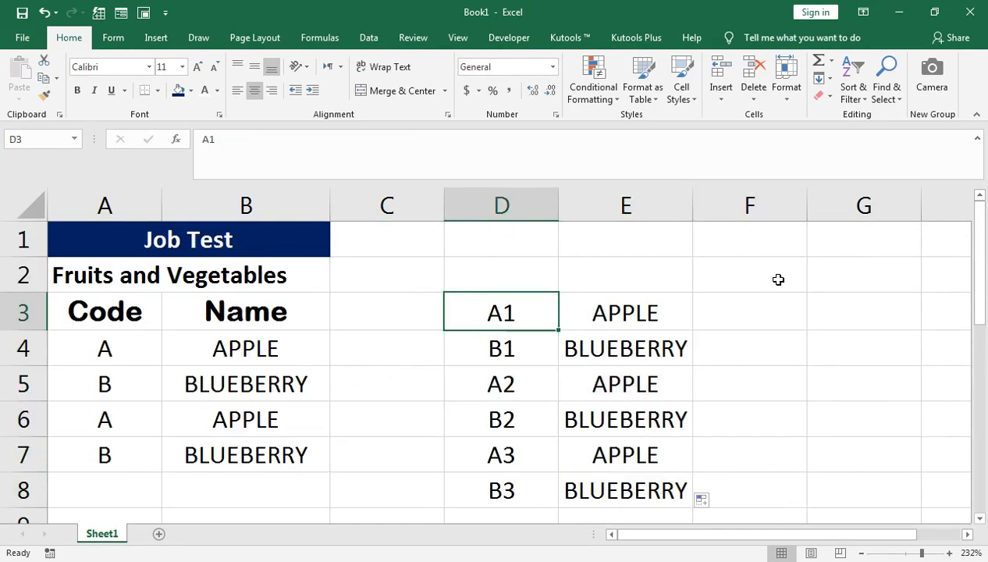
{"action": "scroll", "coordinate": [337, 490], "scroll_direction": "down", "scroll_amount": 2}
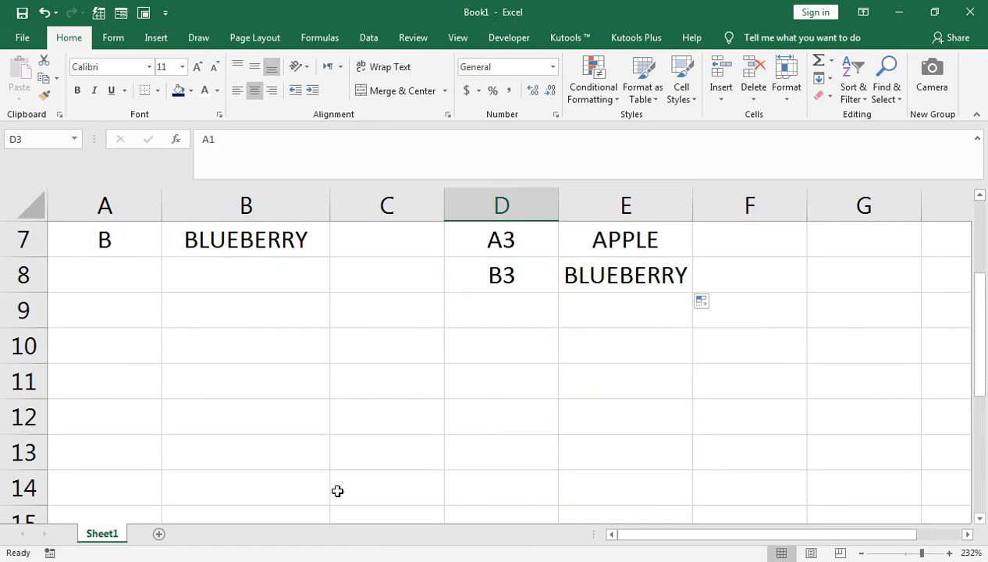
{"action": "left_click", "coordinate": [257, 349]}
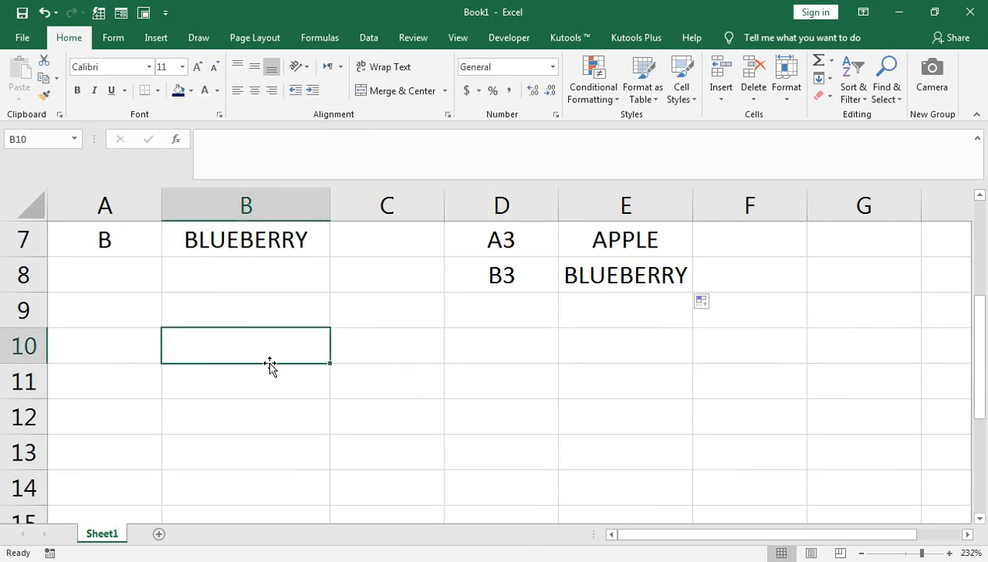
Add a new blank worksheet to the workbook and enlarge its view to 262%.
{"action": "left_click", "coordinate": [159, 535]}
{"action": "left_click", "coordinate": [808, 477]}
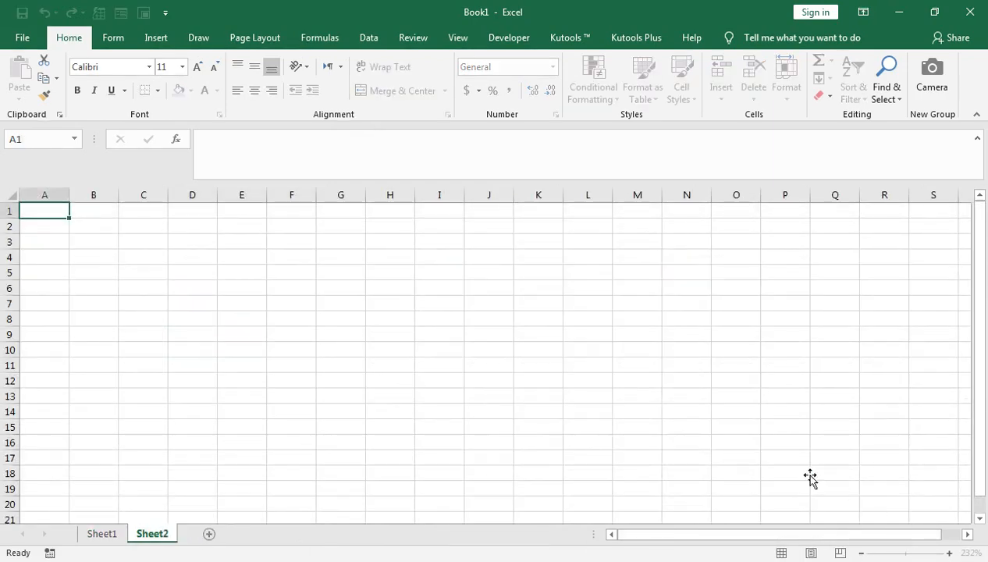
{"action": "left_click", "coordinate": [925, 554]}
{"action": "scroll", "coordinate": [26, 348], "scroll_direction": "up", "scroll_amount": 3}
{"action": "scroll", "coordinate": [27, 348], "scroll_direction": "up", "scroll_amount": 1}
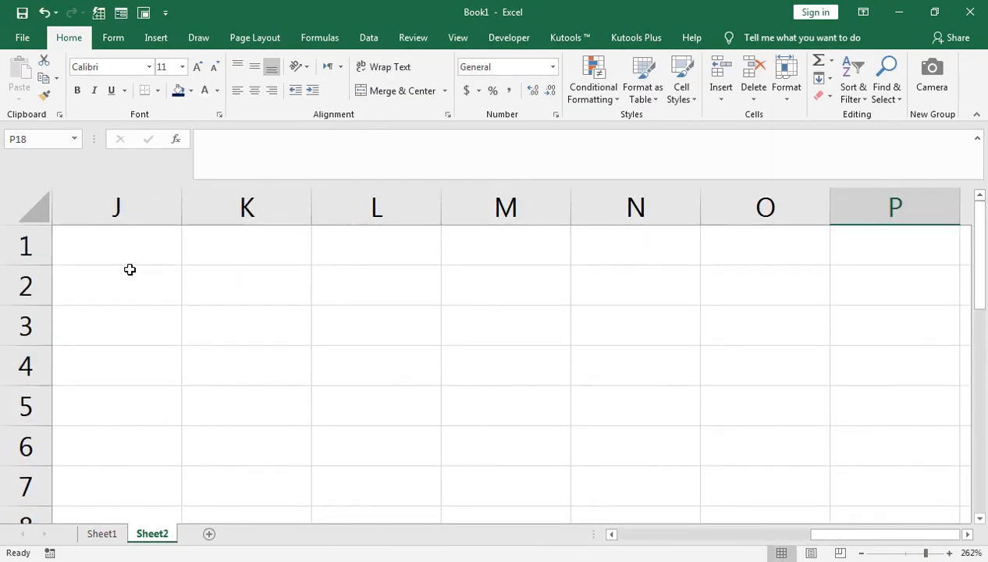
Enter the codes A, B and C in cells J1:J3 of Sheet2.
{"action": "left_click", "coordinate": [118, 243]}
{"action": "type", "text": "A"}
{"action": "key", "text": "Return"}
{"action": "type", "text": "BC"}
{"action": "key", "text": "Return"}
{"action": "key", "text": "Up"}
{"action": "type", "text": "B"}
{"action": "key", "text": "Return"}
{"action": "type", "text": "C"}
{"action": "key", "text": "Tab"}
Enter the names APPLE, BLUEBERRY and CABBAGE in cells K1:K3 beside their codes.
{"action": "key", "text": "Up"}
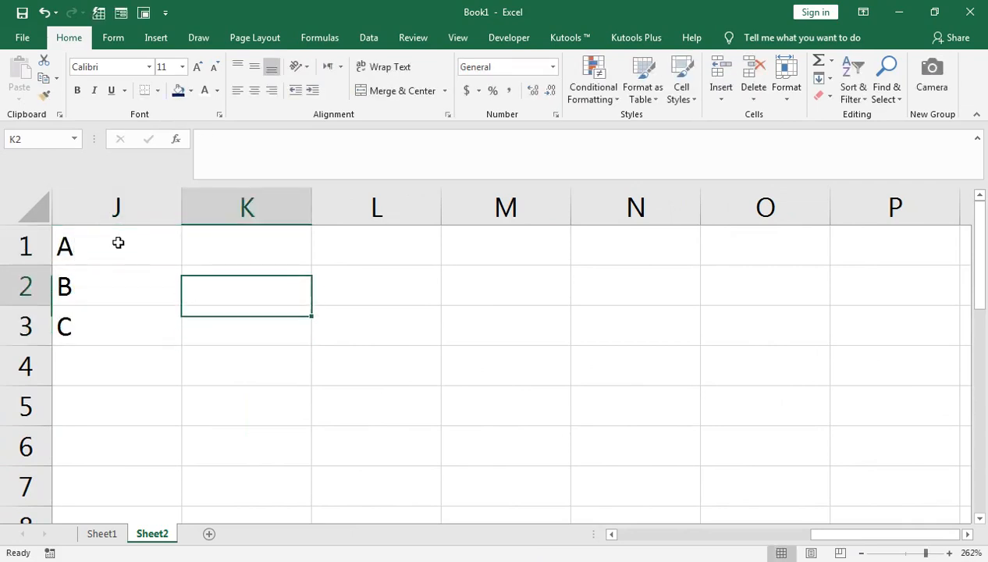
{"action": "key", "text": "Up"}
{"action": "type", "text": "APPLE"}
{"action": "key", "text": "Return"}
{"action": "type", "text": "BLUEBERRY"}
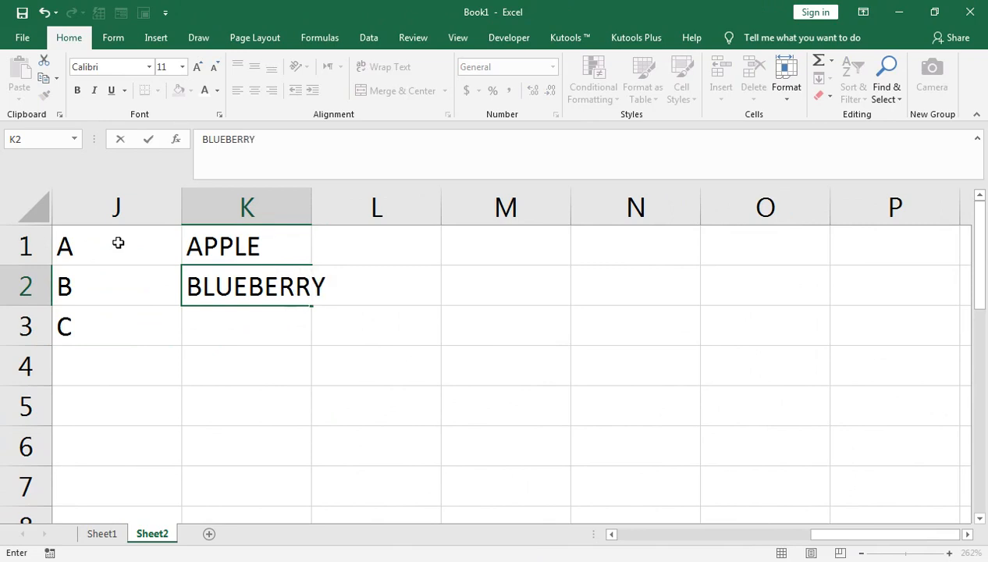
{"action": "key", "text": "Return"}
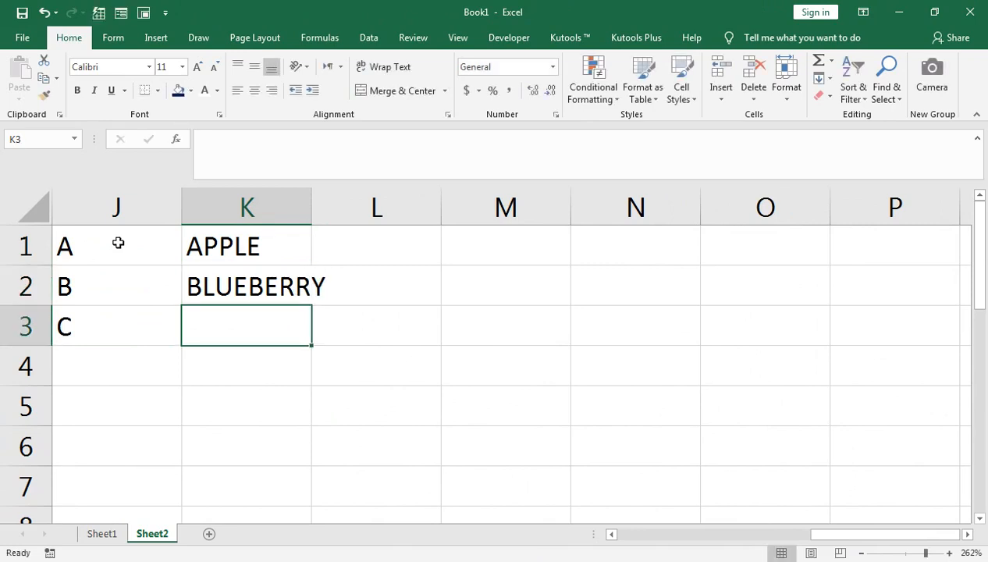
{"action": "type", "text": "CABBAGE"}
{"action": "key", "text": "Return"}
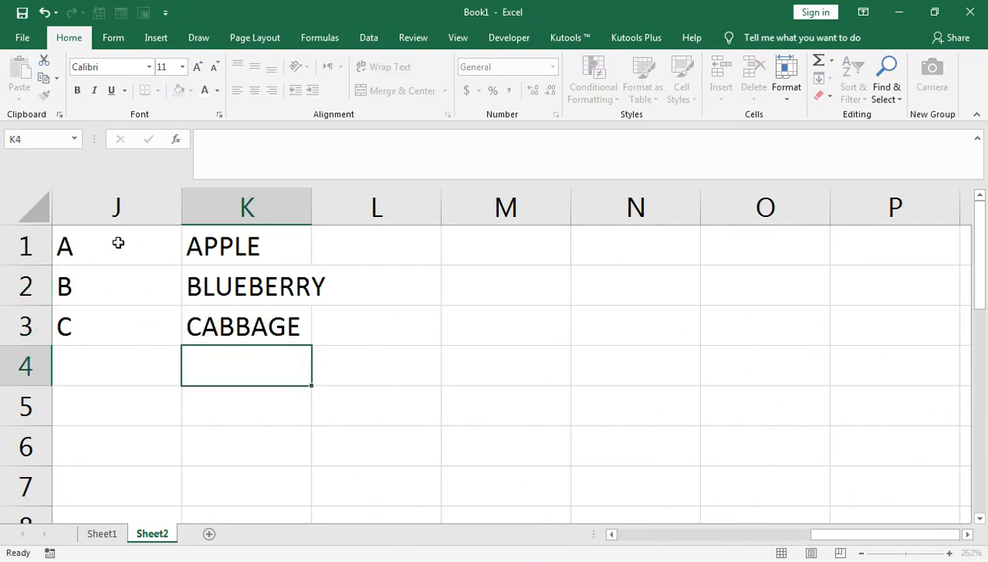
AutoFit the width of column K to the BLUEBERRY entry.
{"action": "key", "text": "Up"}
{"action": "key", "text": "Up"}
{"action": "key", "text": "Up"}
{"action": "key", "text": "Down"}
{"action": "key", "text": "alt+o"}
{"action": "key", "text": "c"}
{"action": "key", "text": "a"}
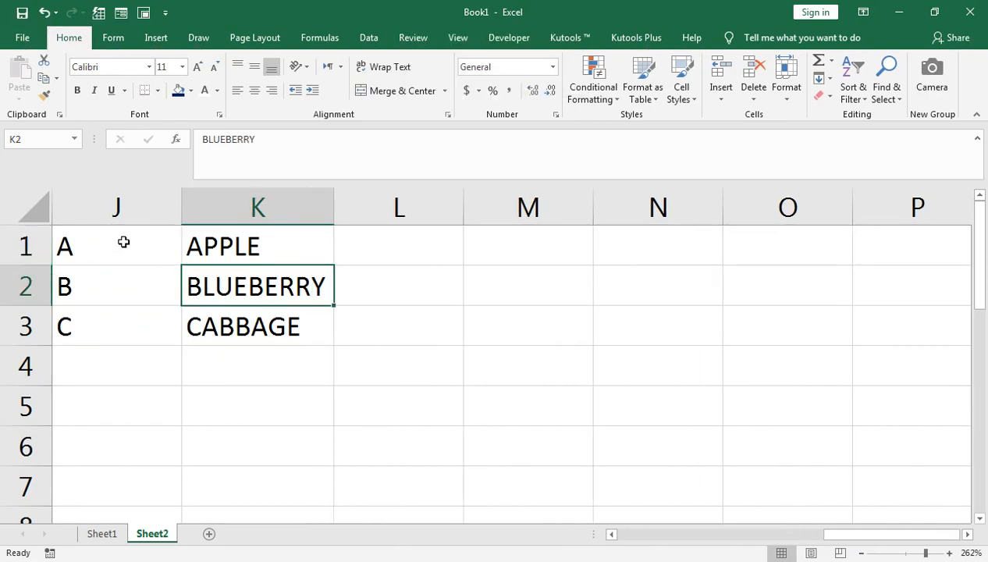
Insert a blank row above the first row of the code and name list.
{"action": "double_click", "coordinate": [380, 245]}
{"action": "key", "text": "Escape"}
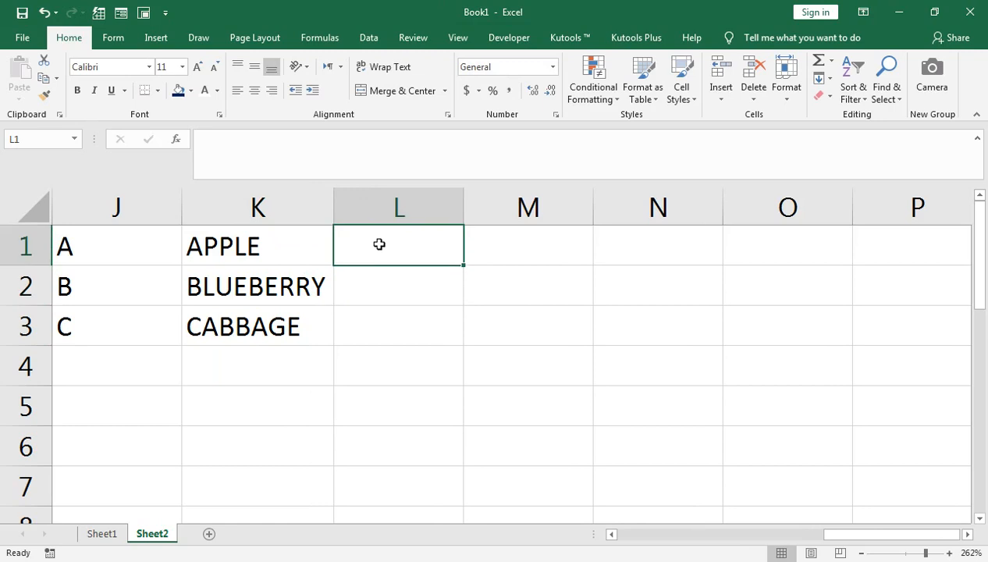
{"action": "left_click", "coordinate": [47, 247]}
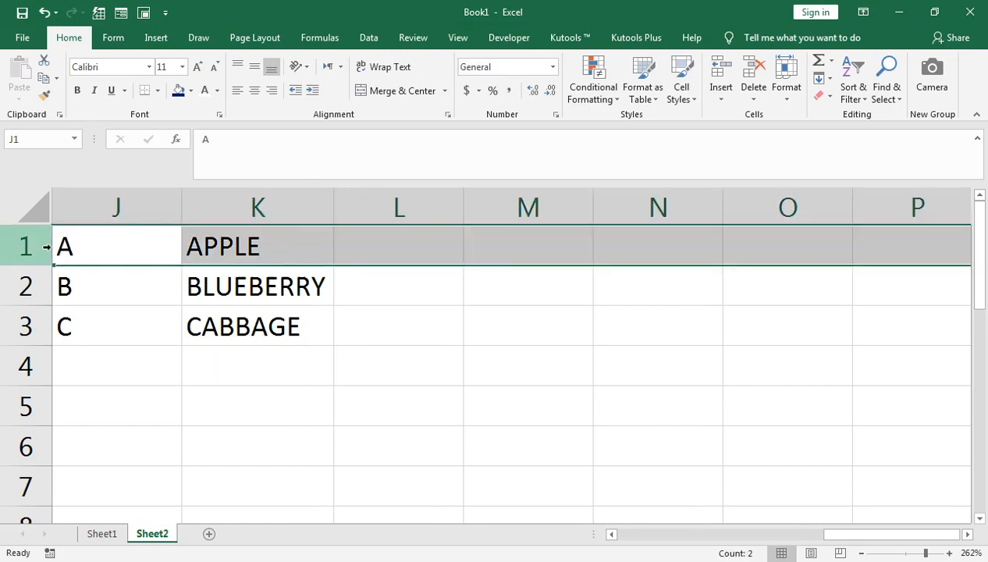
{"action": "key", "text": "ctrl+shift+equal"}
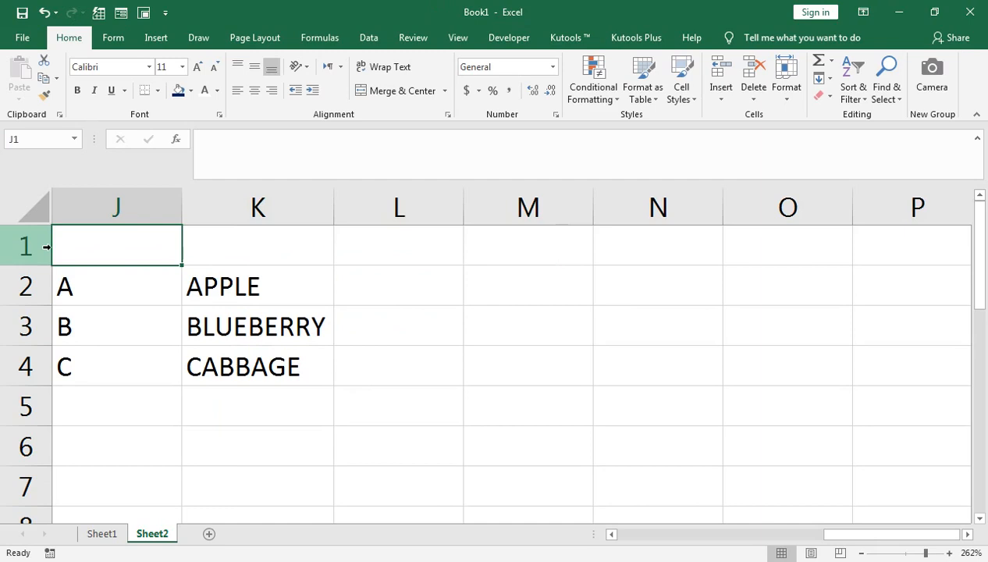
Enter the headers CODE, NAME and PRICE in cells J1:L1.
{"action": "type", "text": "clDE"}
{"action": "key", "text": "BackSpace"}
{"action": "key", "text": "BackSpace"}
{"action": "type", "text": "CODE"}
{"action": "key", "text": "Tab"}
{"action": "type", "text": "N"}
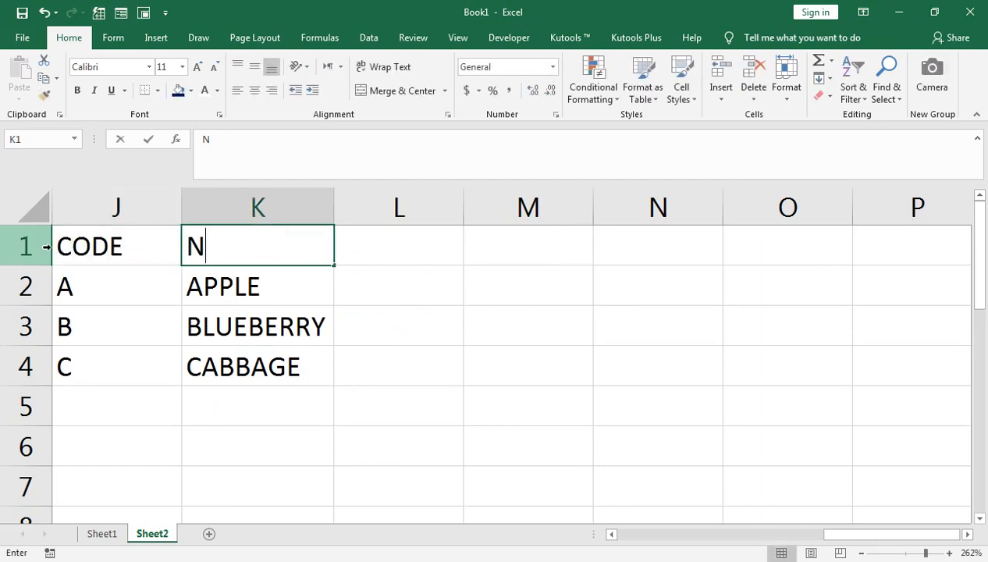
{"action": "type", "text": "AM"}
{"action": "key", "text": "BackSpace"}
{"action": "type", "text": "AME"}
{"action": "key", "text": "Tab"}
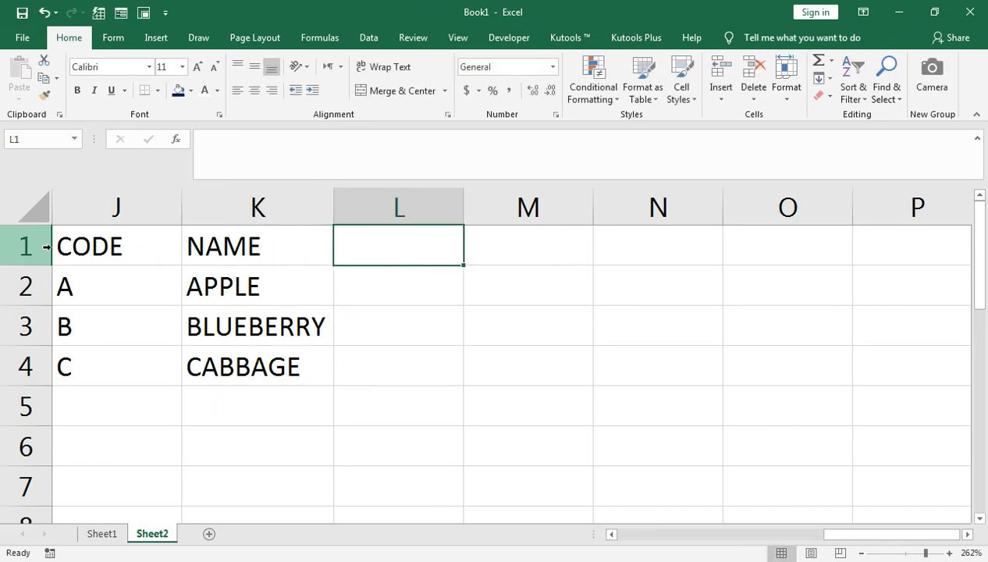
{"action": "type", "text": "PRICE"}
{"action": "key", "text": "Return"}
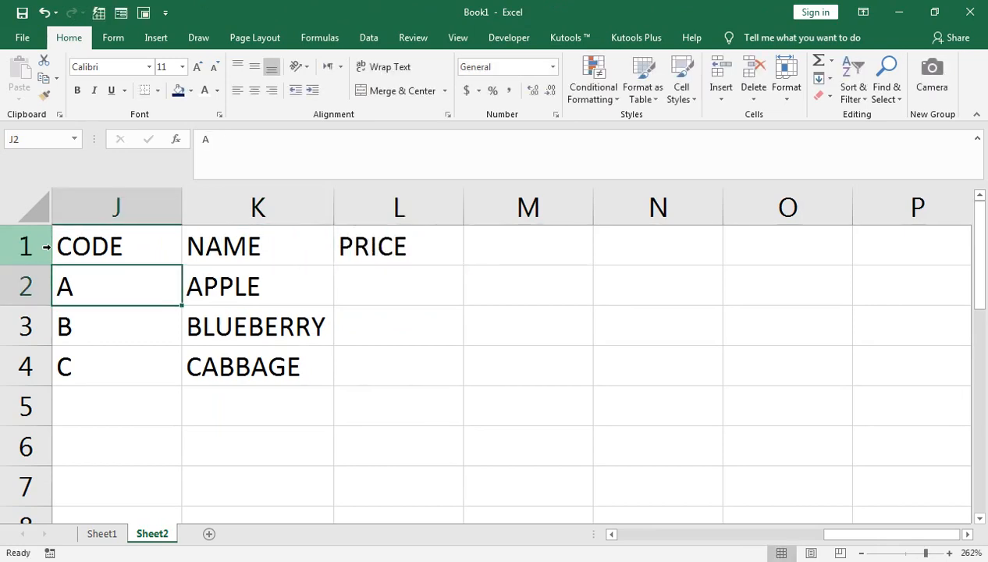
Enter the prices 100, 200 and 300 in cells L2:L4.
{"action": "key", "text": "Right"}
{"action": "key", "text": "Right"}
{"action": "type", "text": "100"}
{"action": "key", "text": "Return"}
{"action": "type", "text": "200"}
{"action": "key", "text": "Return"}
{"action": "type", "text": "300"}
{"action": "key", "text": "Return"}
Center the contents of the whole table J1:L4 horizontally.
{"action": "key", "text": "Up"}
{"action": "key", "text": "Up"}
{"action": "key", "text": "Up"}
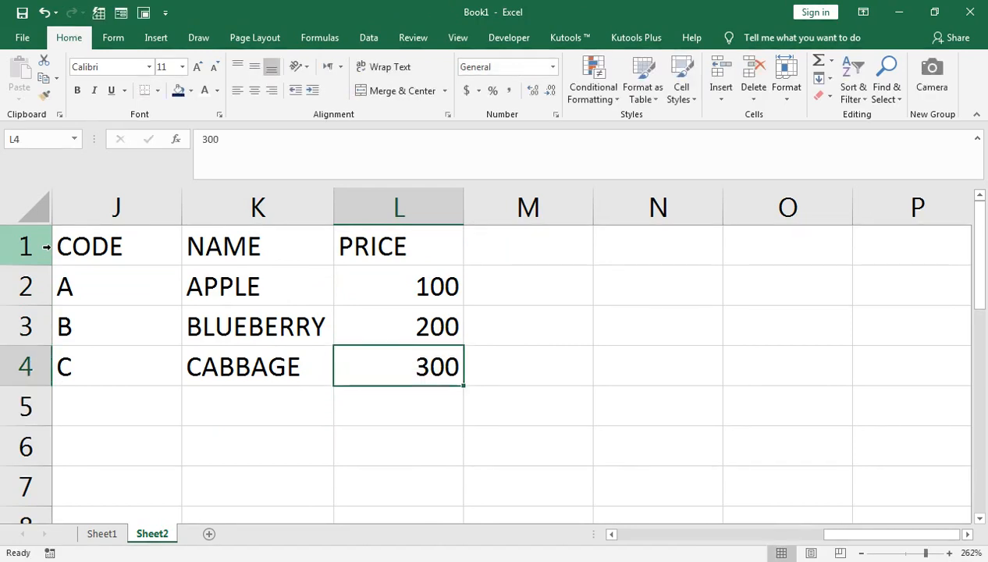
{"action": "key", "text": "Up"}
{"action": "key", "text": "Left"}
{"action": "key", "text": "Left"}
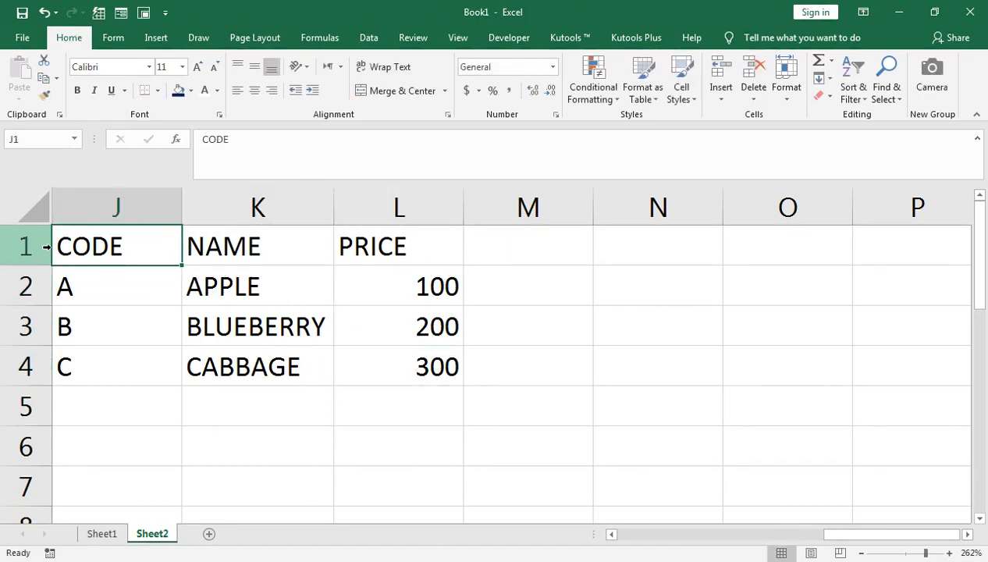
{"action": "key", "text": "ctrl+shift+Right"}
{"action": "key", "text": "ctrl+shift+Down"}
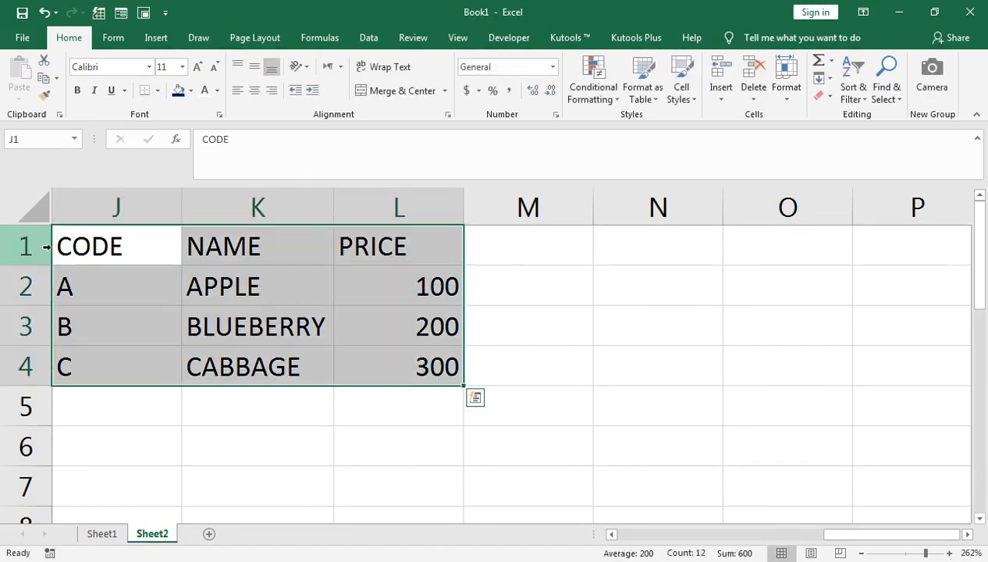
{"action": "left_click", "coordinate": [254, 91]}
Format the header cells J1:L1 in Arial Rounded MT Bold at size 10.
{"action": "left_click_drag", "start_coordinate": [395, 246], "coordinate": [117, 247]}
{"action": "left_click", "coordinate": [149, 67]}
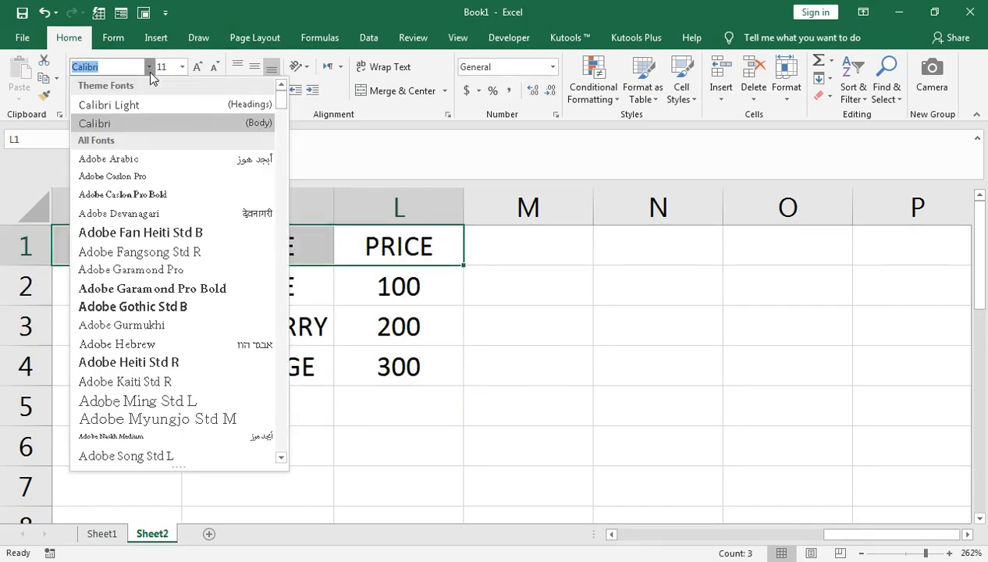
{"action": "scroll", "coordinate": [182, 377], "scroll_direction": "down", "scroll_amount": 5}
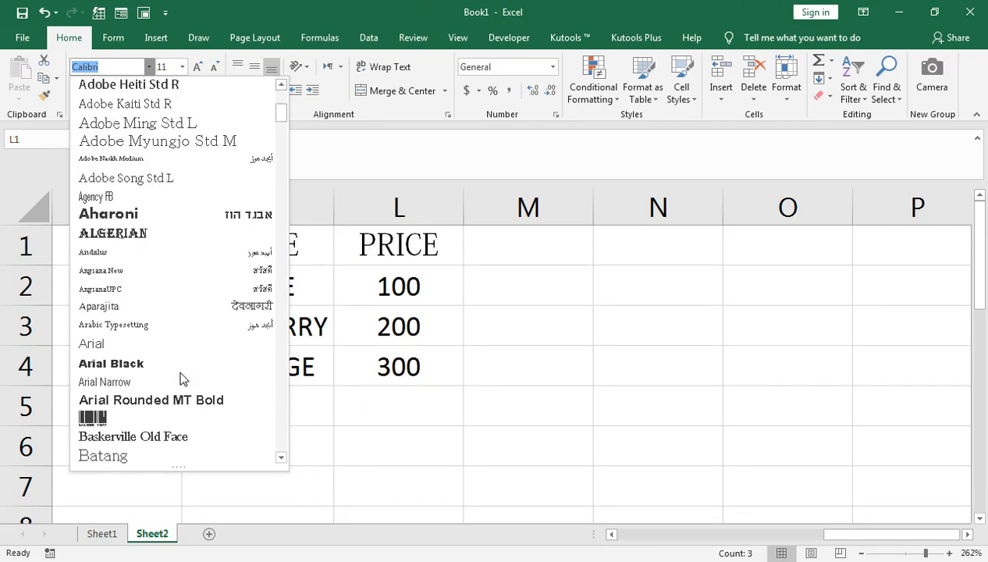
{"action": "left_click", "coordinate": [143, 344]}
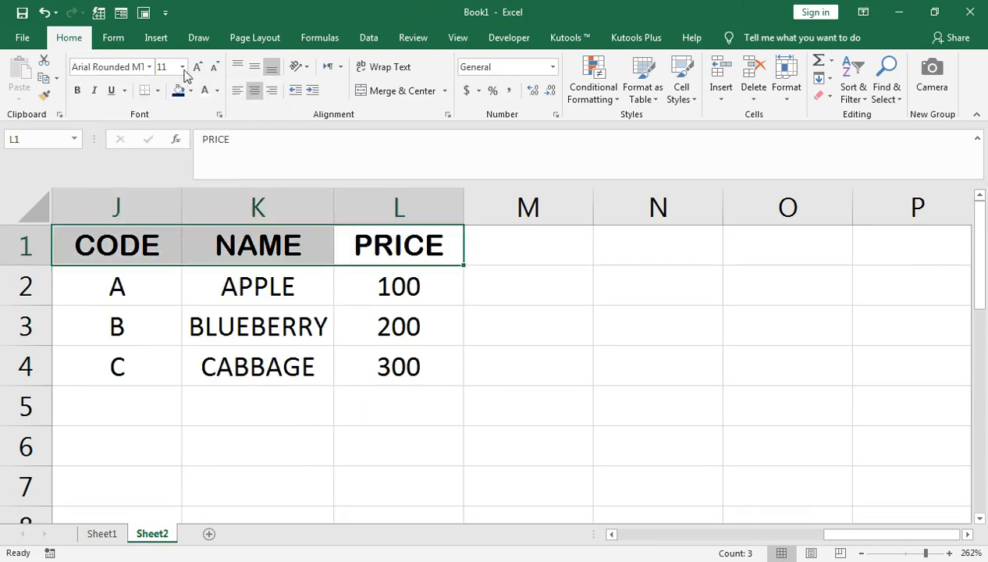
{"action": "left_click", "coordinate": [213, 66]}
{"action": "left_click", "coordinate": [409, 290]}
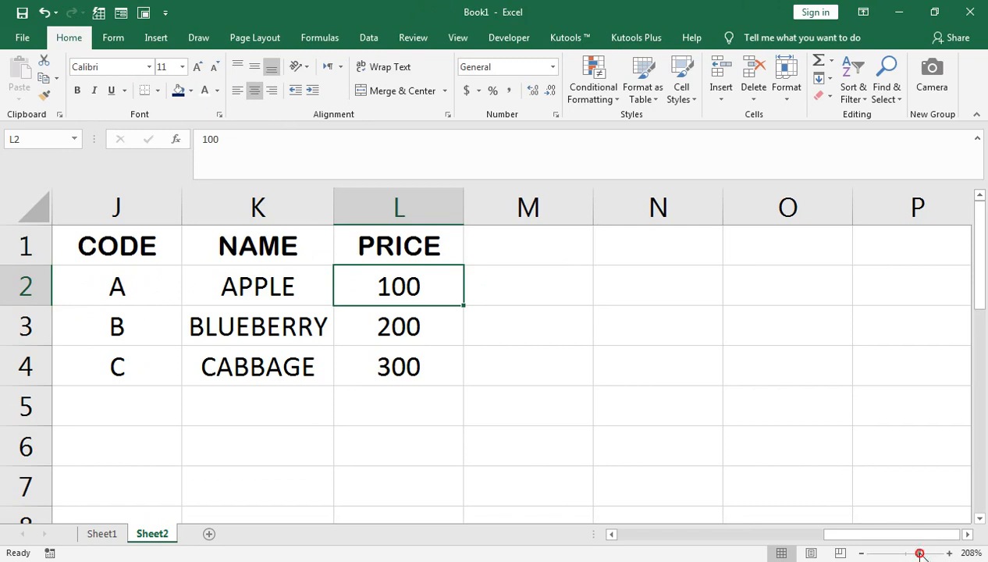
Delete the empty sheet columns A to I so the CODE, NAME and PRICE table starts in column A.
{"action": "left_click_drag", "start_coordinate": [919, 553], "coordinate": [919, 553]}
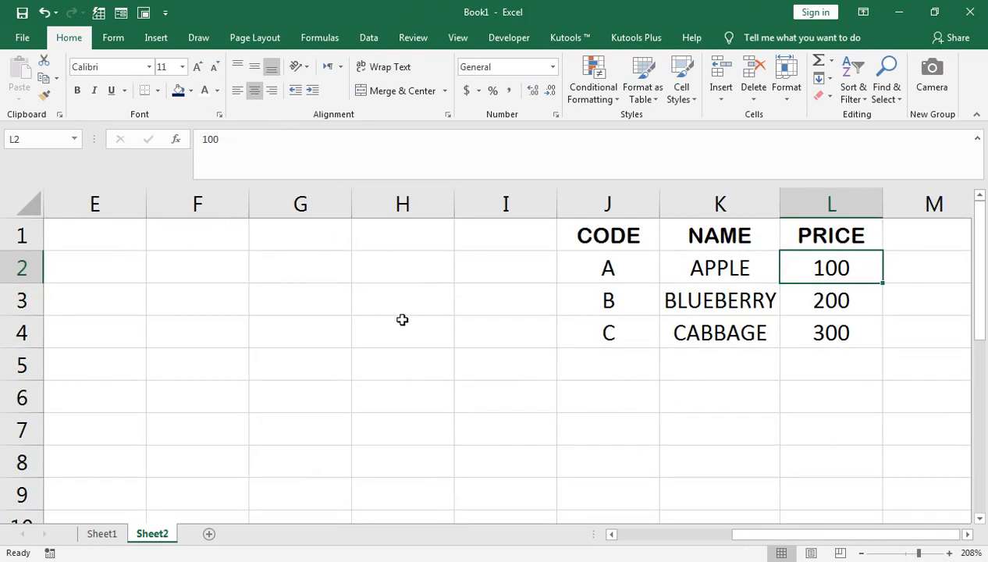
{"action": "key", "text": "Up"}
{"action": "key", "text": "Left"}
{"action": "key", "text": "Left"}
{"action": "key", "text": "Left"}
{"action": "key", "text": "ctrl+shift+Left"}
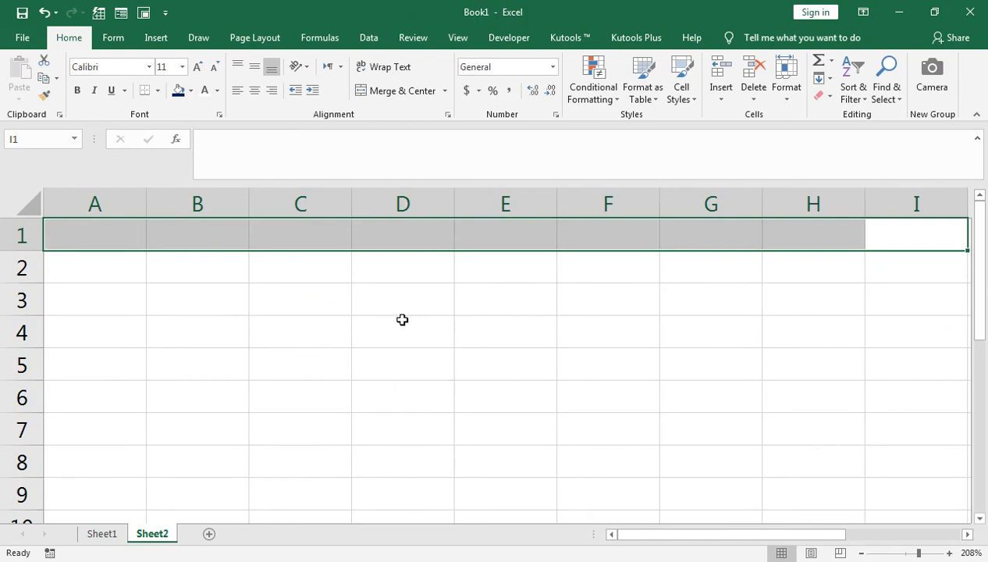
{"action": "key", "text": "ctrl+minus"}
{"action": "key", "text": "Down"}
{"action": "key", "text": "Return"}
{"action": "key", "text": "Tab"}
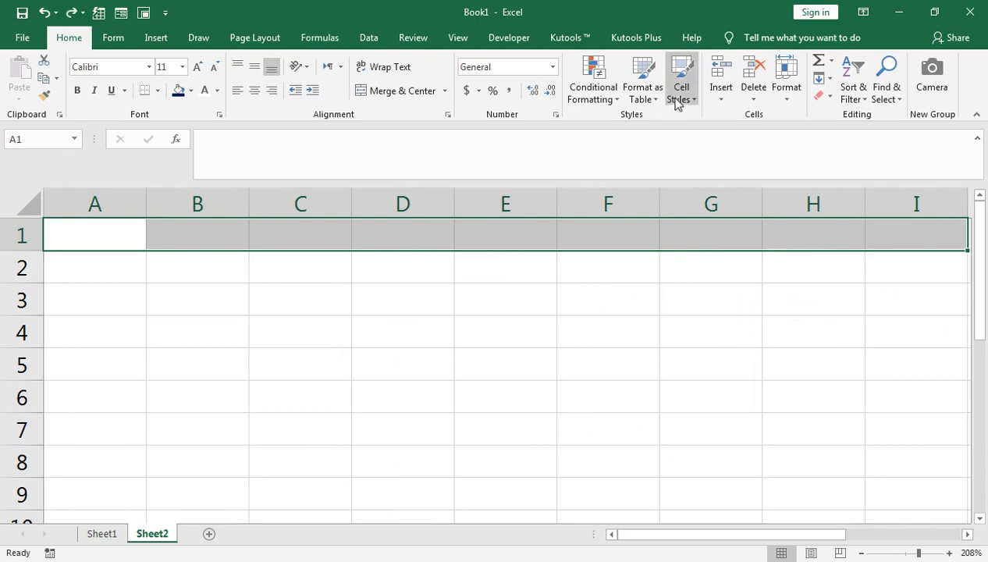
{"action": "left_click", "coordinate": [753, 92]}
{"action": "left_click", "coordinate": [771, 154]}
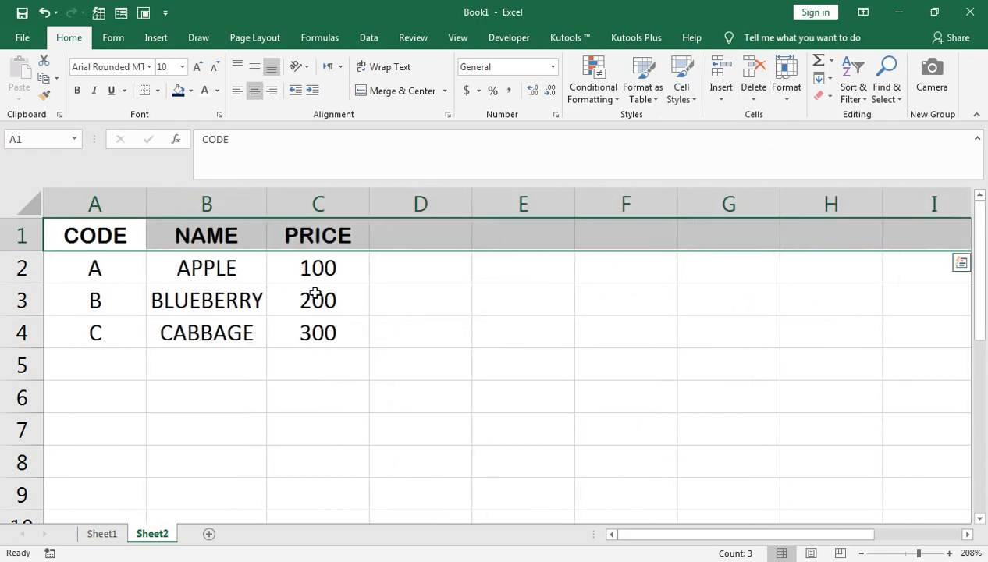
Name the table range A1:C4 DATA.
{"action": "left_click", "coordinate": [318, 238]}
{"action": "key", "text": "ctrl+a"}
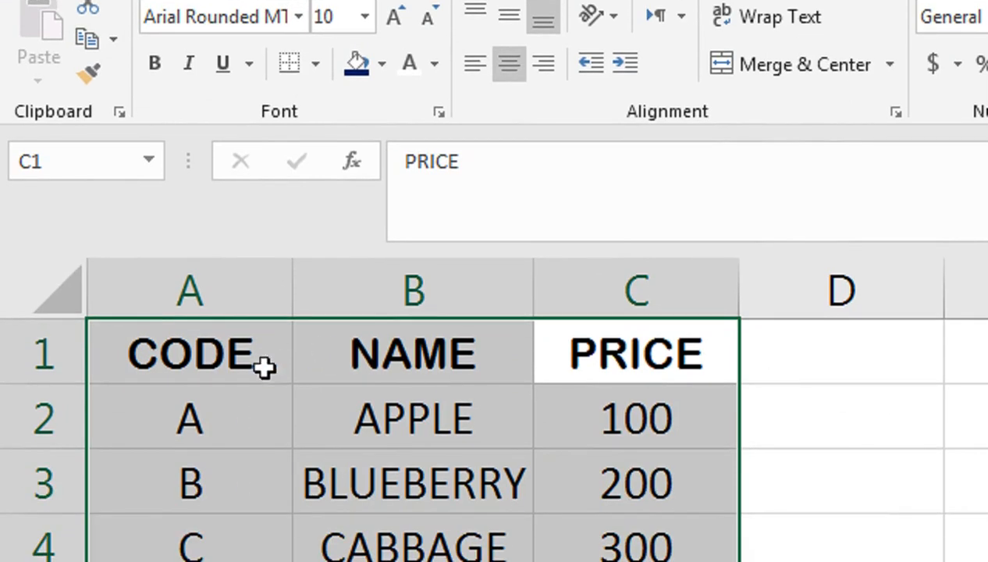
{"action": "left_click", "coordinate": [99, 158]}
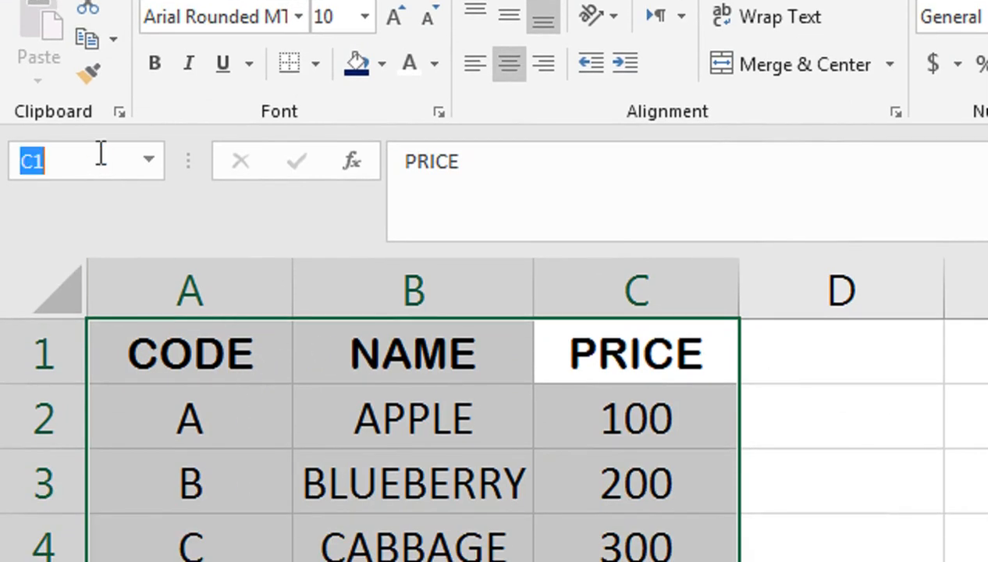
{"action": "type", "text": "dAT"}
{"action": "key", "text": "BackSpace"}
{"action": "key", "text": "BackSpace"}
{"action": "key", "text": "BackSpace"}
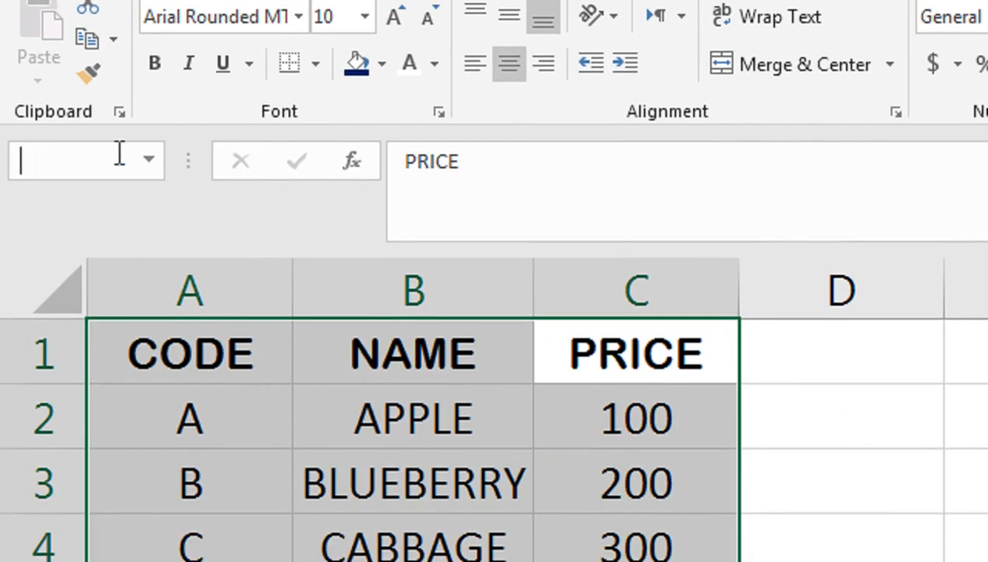
{"action": "type", "text": "DATA"}
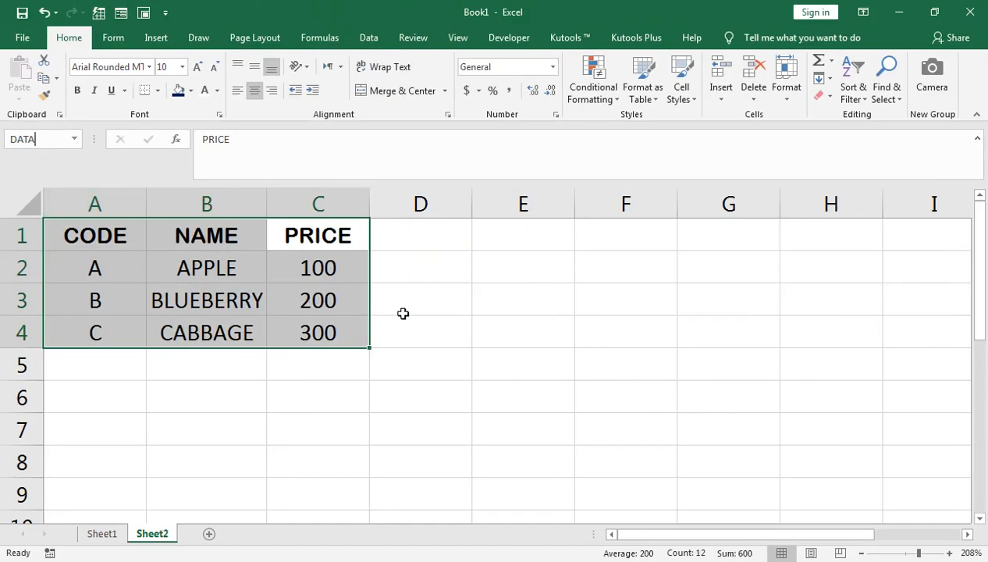
{"action": "key", "text": "Return"}
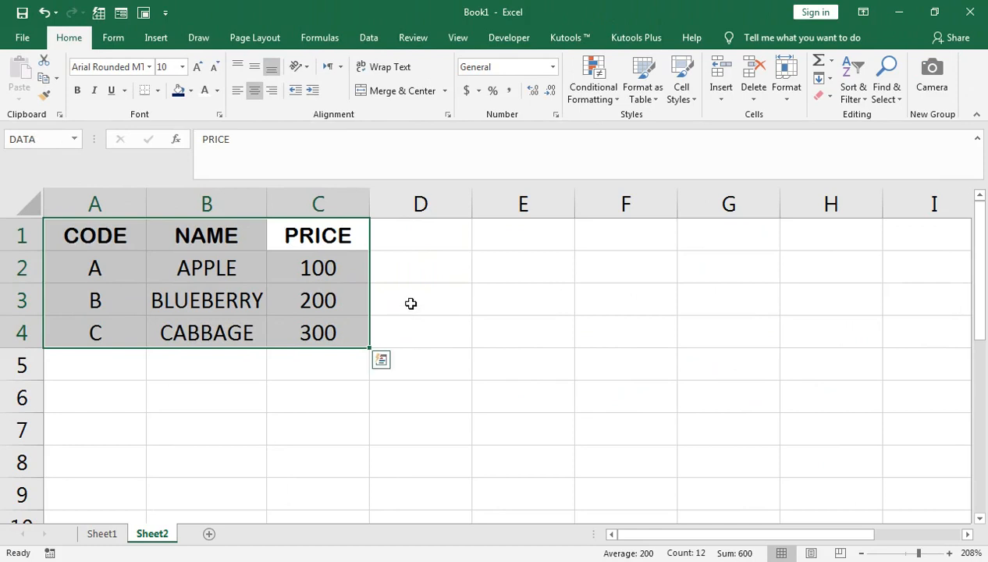
Copy the headers CODE, NAME and PRICE from A1:C1 to E1:G1.
{"action": "left_click", "coordinate": [521, 238]}
{"action": "key", "text": "Down"}
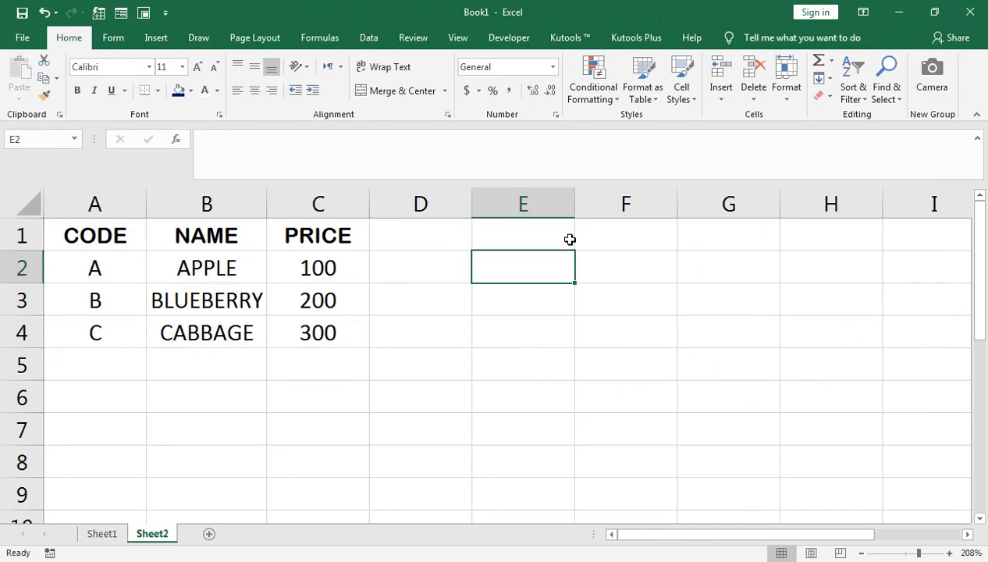
{"action": "key", "text": "Up"}
{"action": "key", "text": "Left"}
{"action": "key", "text": "Left"}
{"action": "key", "text": "shift+Left"}
{"action": "key", "text": "shift+Left"}
{"action": "key", "text": "ctrl+c"}
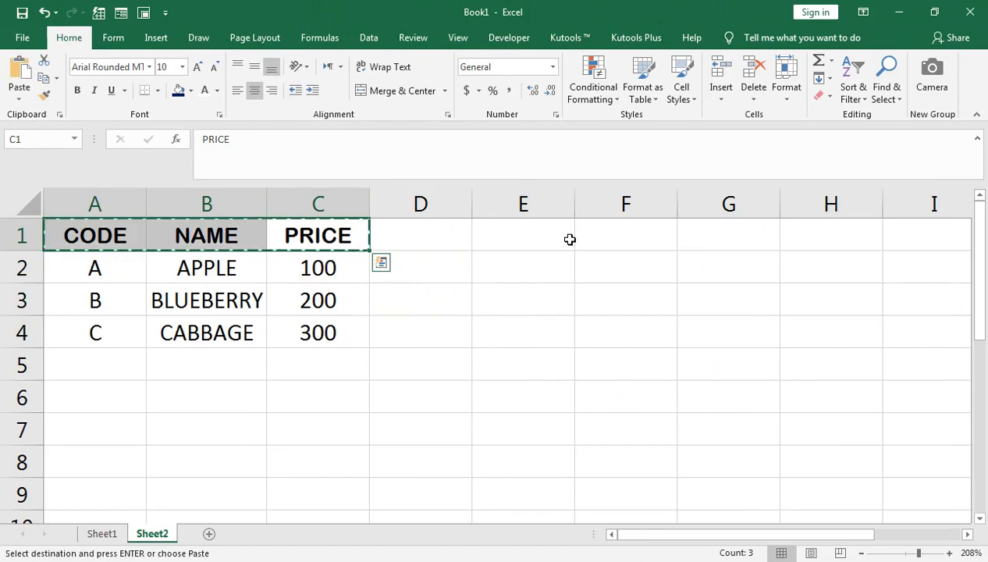
{"action": "left_click", "coordinate": [570, 239]}
{"action": "key", "text": "ctrl+v"}
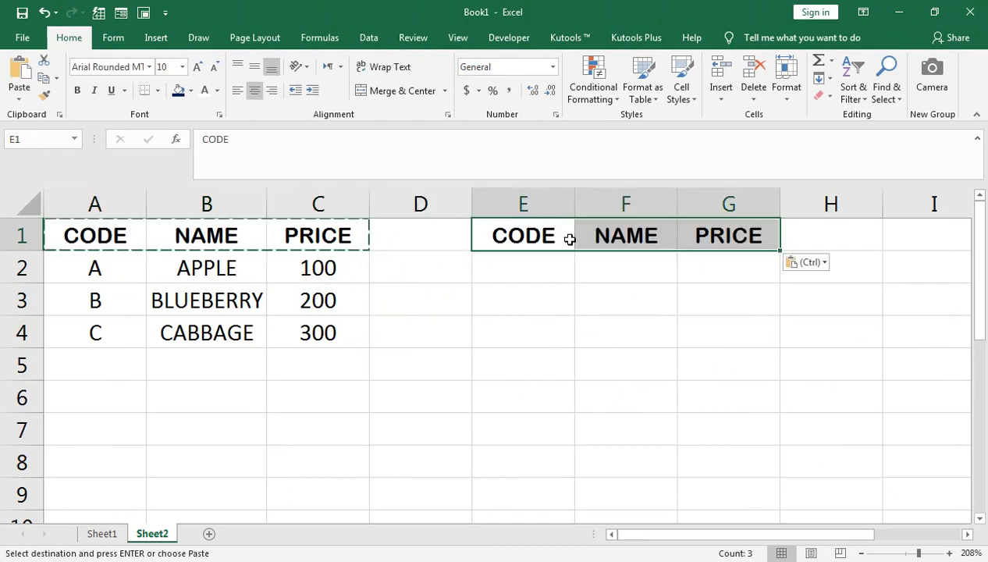
Enter the codes 1-A-11, 2-B-12 and 3-C-13 in cells E2:E4.
{"action": "key", "text": "Down"}
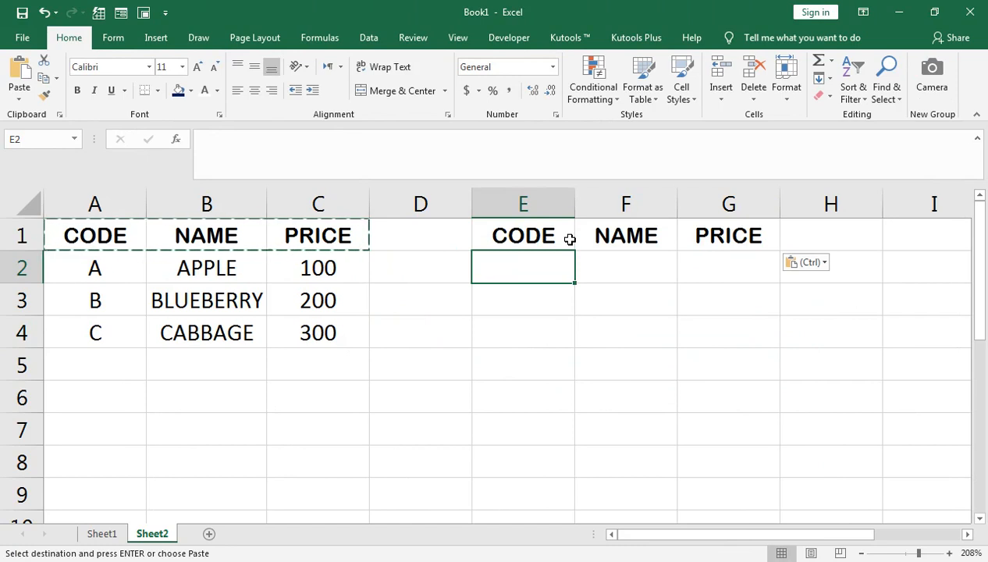
{"action": "type", "text": "1"}
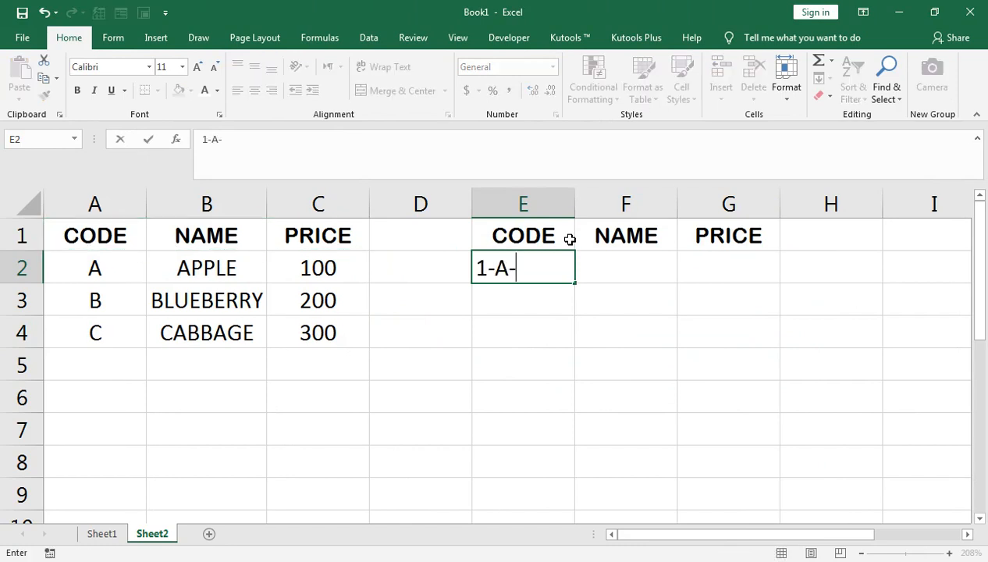
{"action": "type", "text": "-A-11"}
{"action": "key", "text": "Return"}
{"action": "type", "text": "2"}
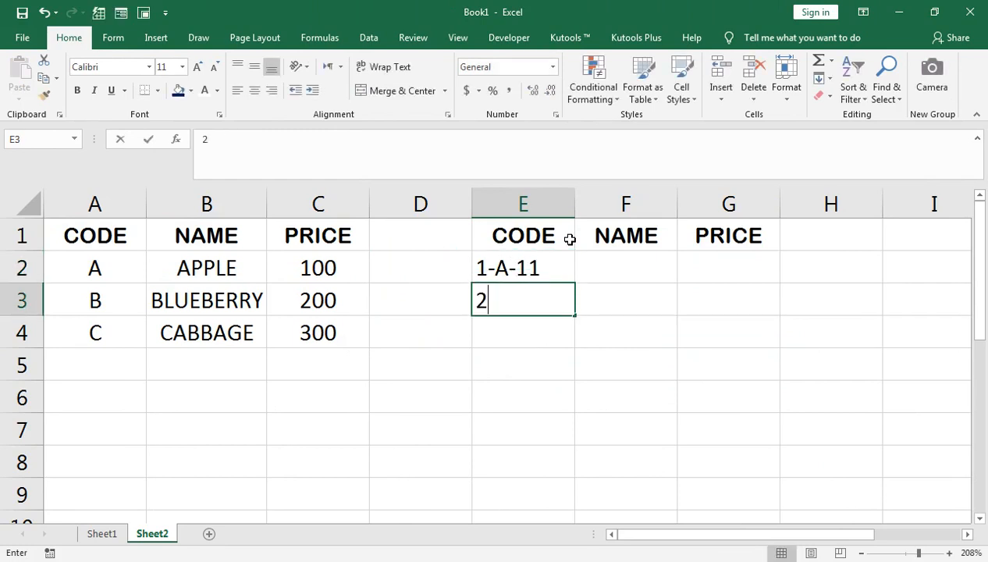
{"action": "type", "text": "-B-12"}
{"action": "key", "text": "Return"}
{"action": "type", "text": "3-C-13"}
{"action": "key", "text": "Return"}
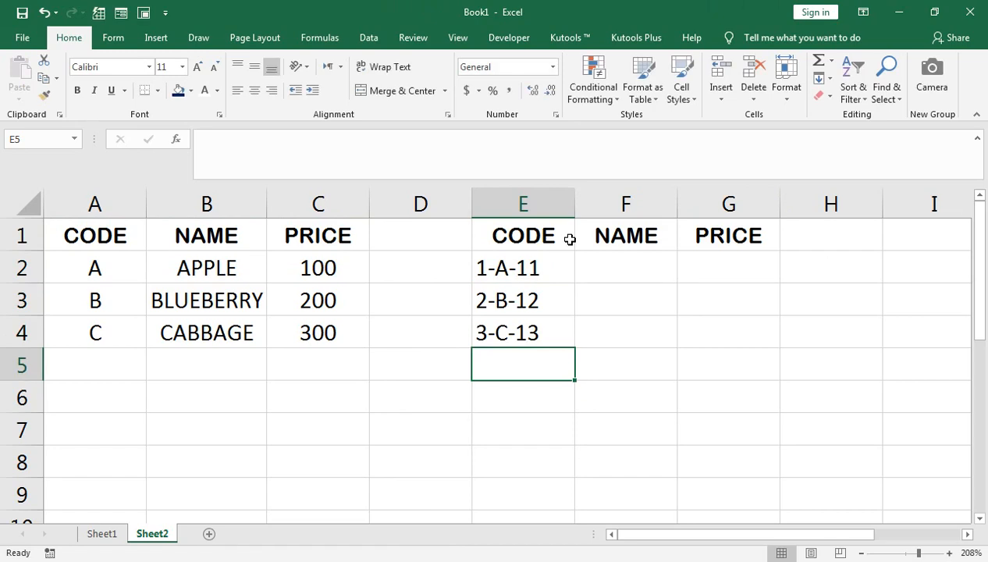
Enter the codes 4-B-14, 5-C-15 and 6-A-16 in cells E5:E7.
{"action": "type", "text": "4-"}
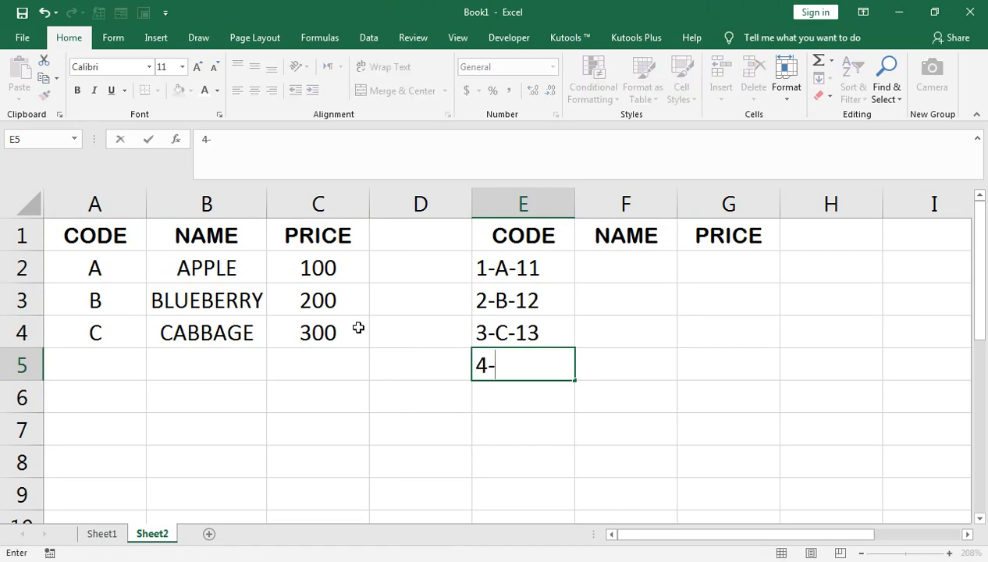
{"action": "type", "text": "B-14"}
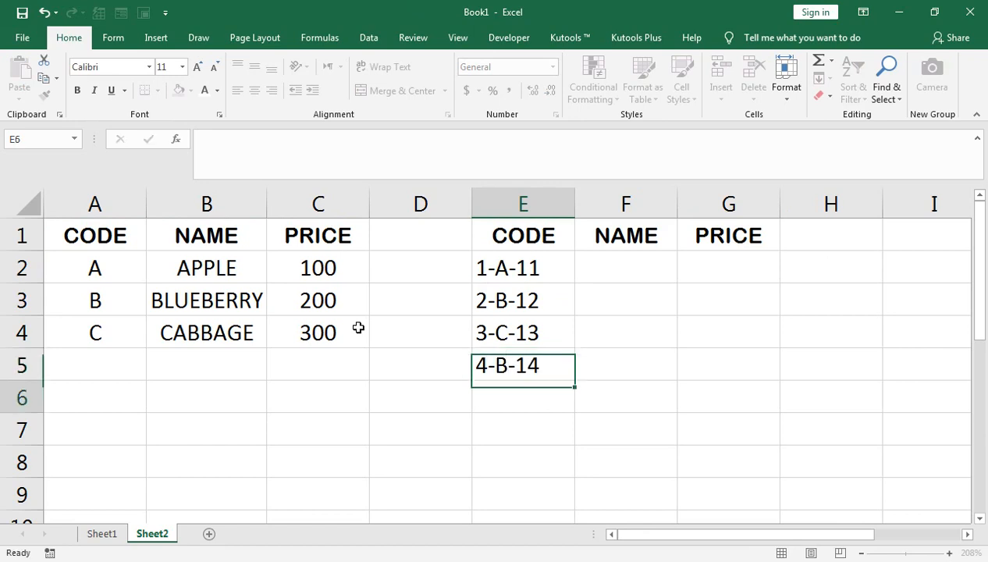
{"action": "key", "text": "Return"}
{"action": "type", "text": "5-"}
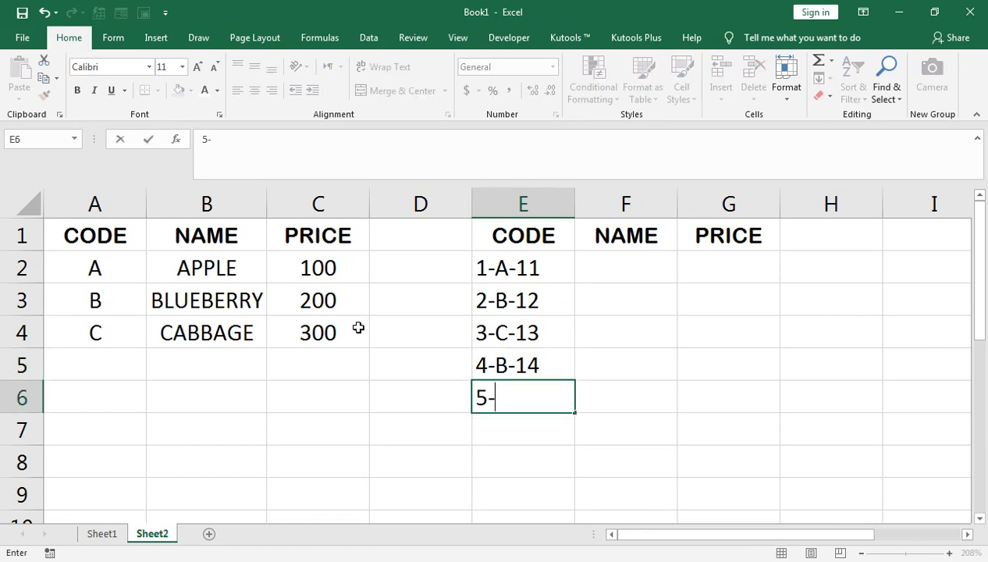
{"action": "type", "text": "C-15"}
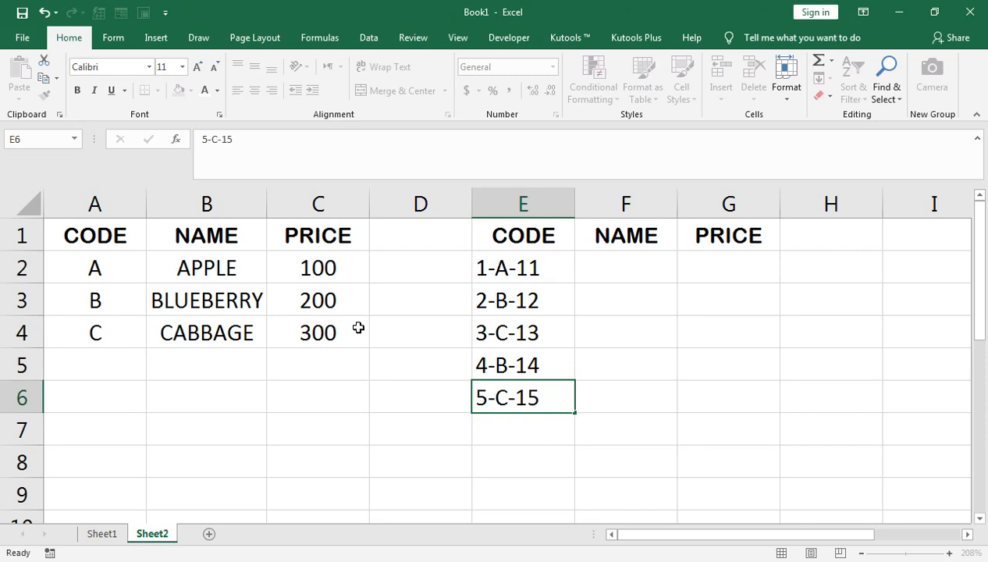
{"action": "key", "text": "Return"}
{"action": "type", "text": "6-"}
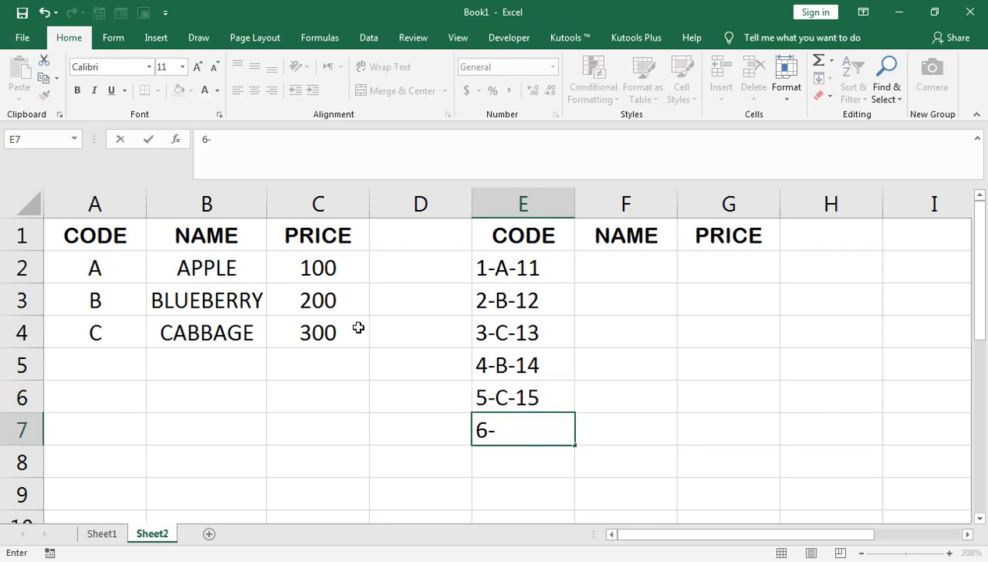
{"action": "type", "text": "A-16"}
{"action": "key", "text": "Return"}
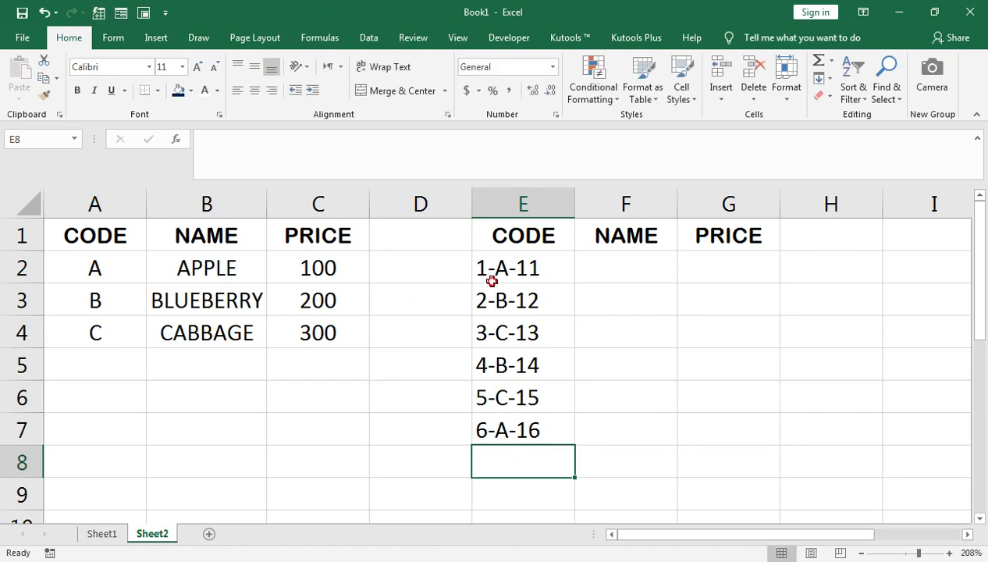
Center the codes in cells E2:E7 horizontally.
{"action": "left_click", "coordinate": [492, 281]}
{"action": "key", "text": "ctrl+shift+Down"}
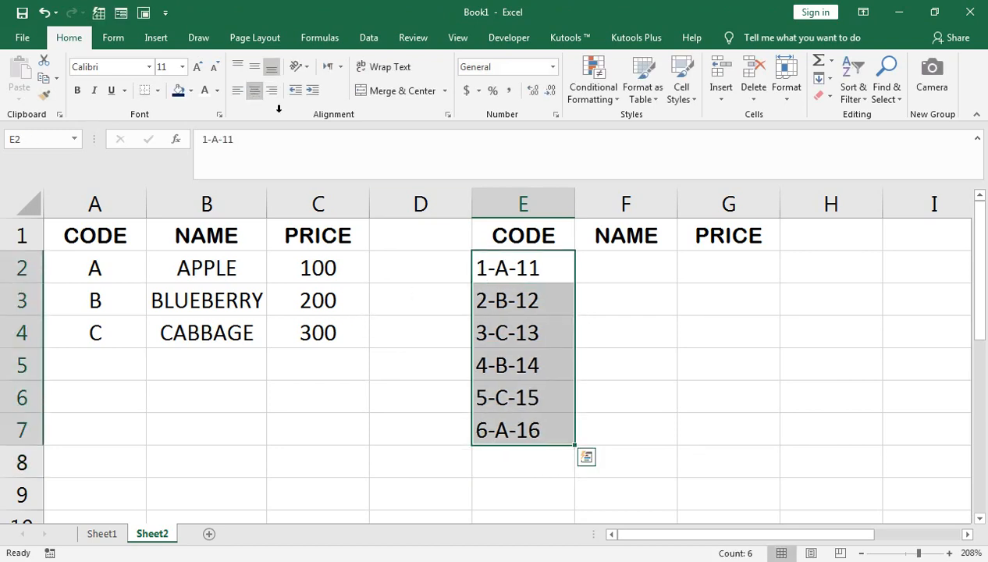
{"action": "left_click", "coordinate": [255, 91]}
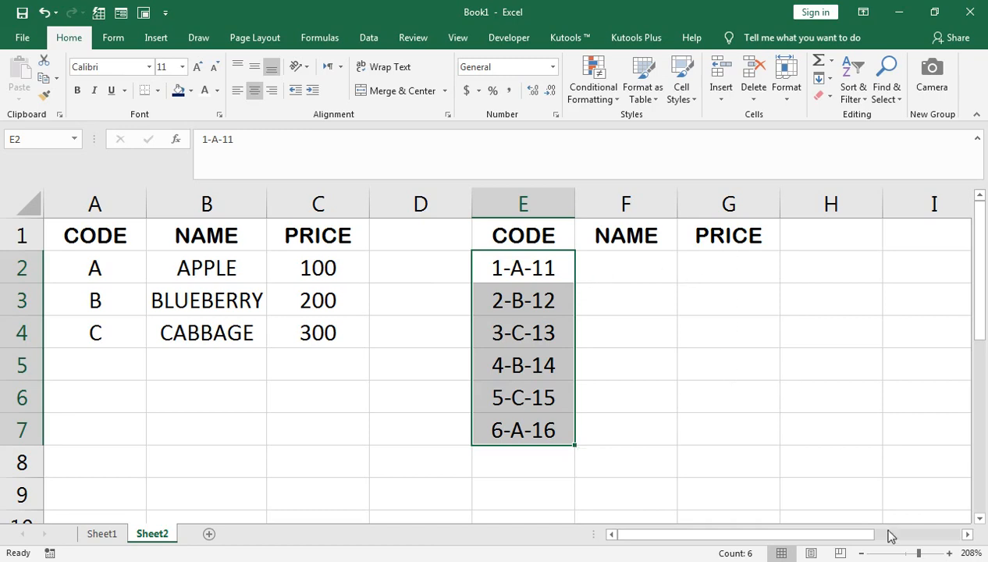
Enter the formula =MID(E2,2,1) in cell F2 to extract one character from the code.
{"action": "left_click_drag", "start_coordinate": [916, 554], "coordinate": [916, 552]}
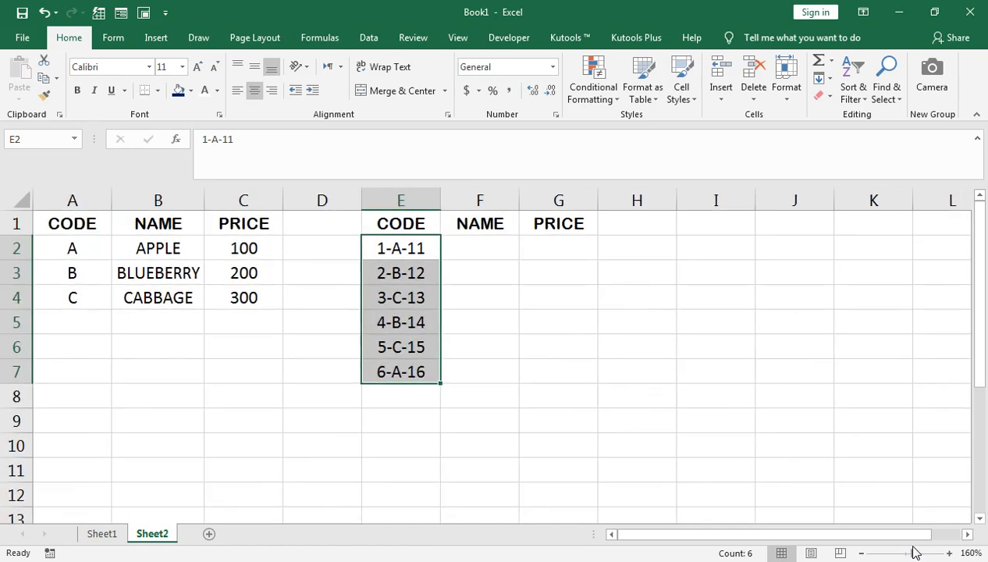
{"action": "left_click", "coordinate": [921, 554]}
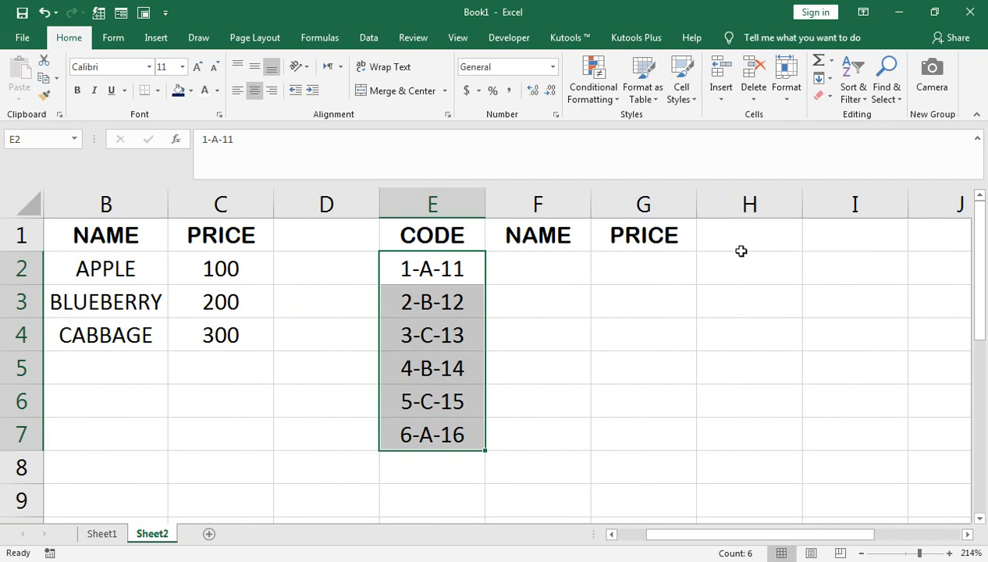
{"action": "left_click", "coordinate": [685, 537]}
{"action": "left_click", "coordinate": [611, 535]}
{"action": "left_click", "coordinate": [676, 274]}
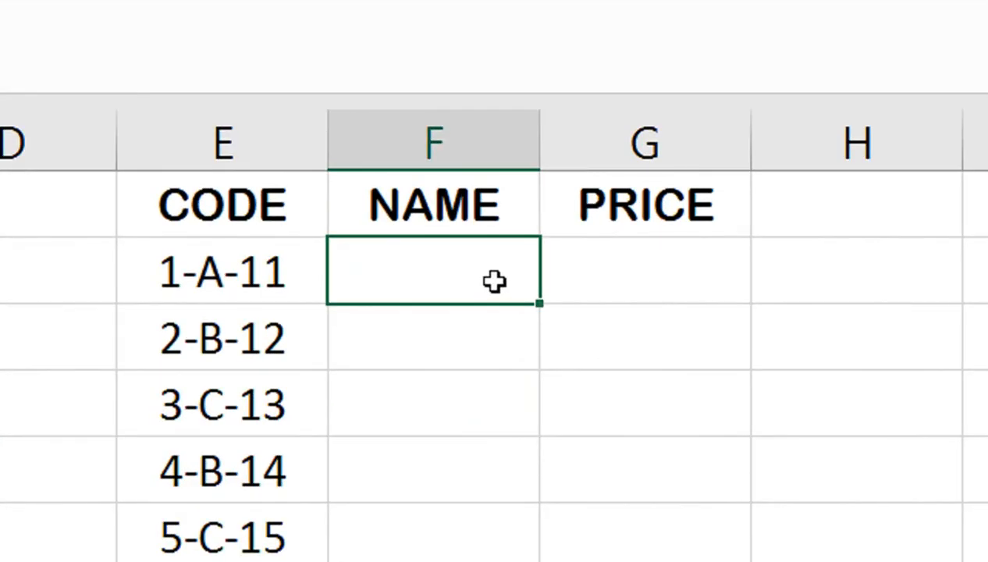
{"action": "type", "text": "=M"}
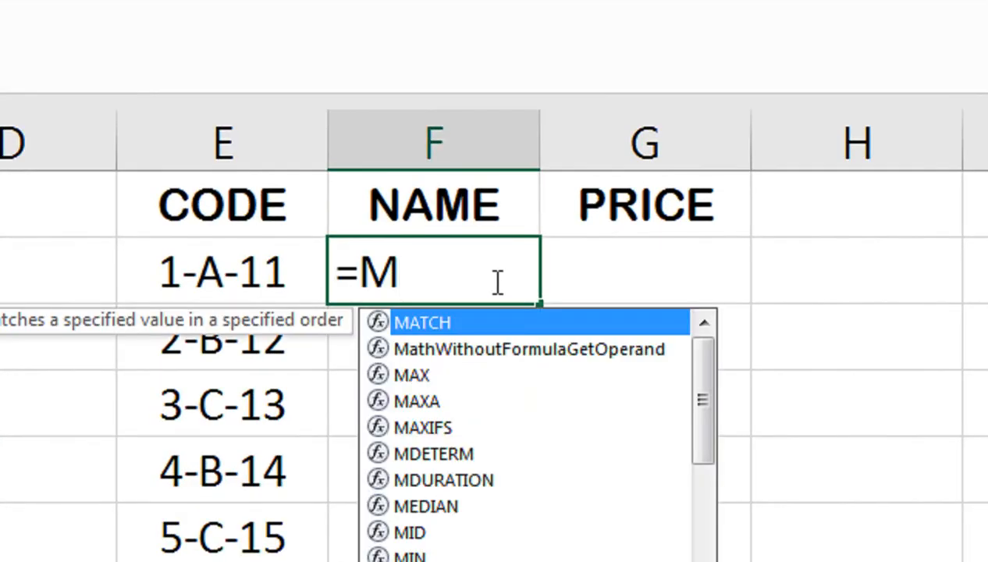
{"action": "type", "text": "ID("}
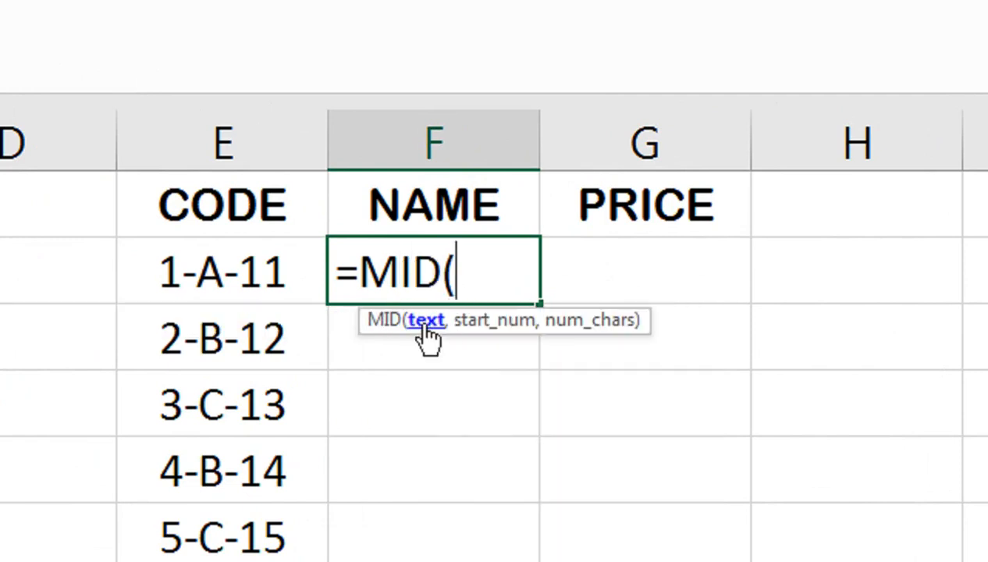
{"action": "left_click", "coordinate": [285, 280]}
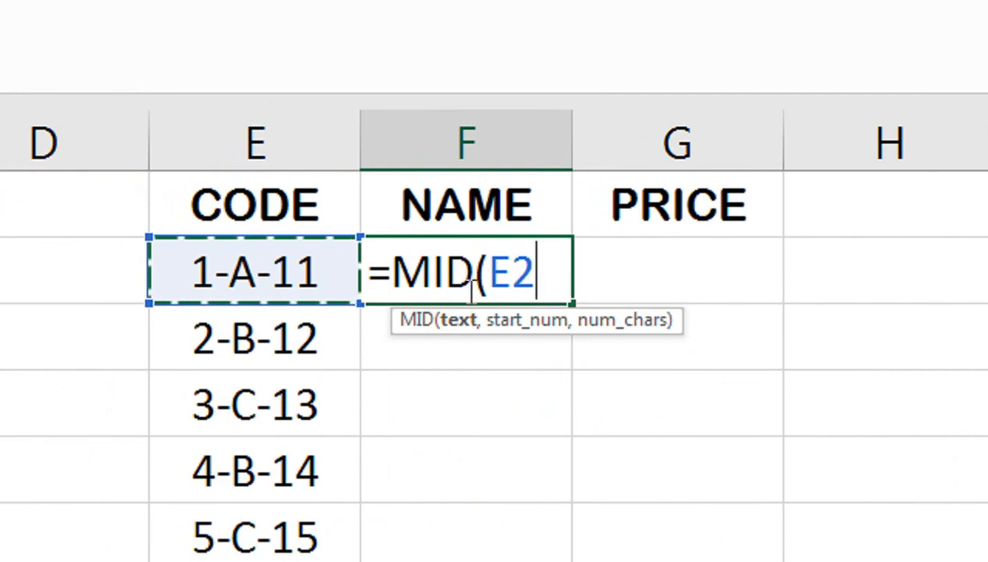
{"action": "type", "text": ","}
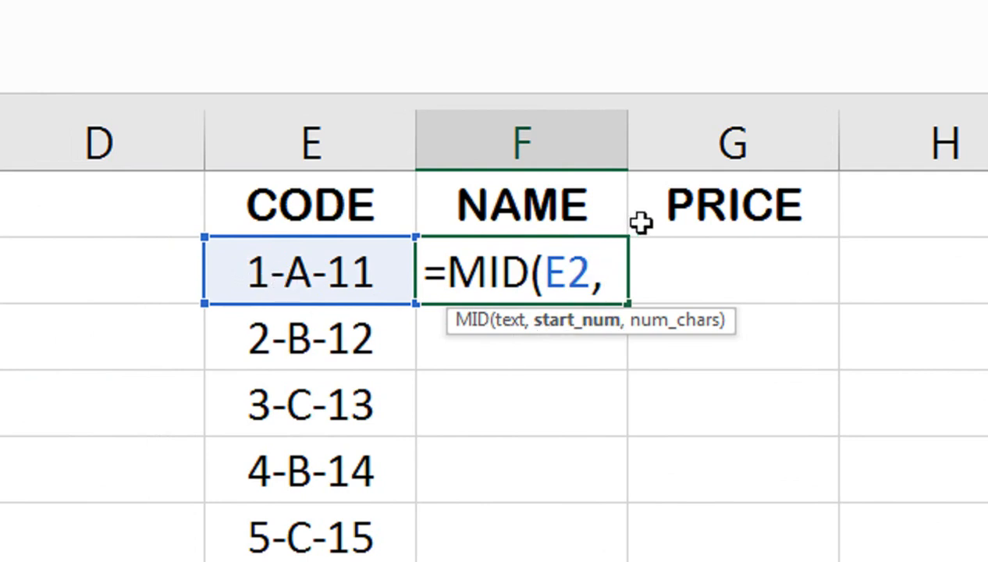
{"action": "type", "text": "2"}
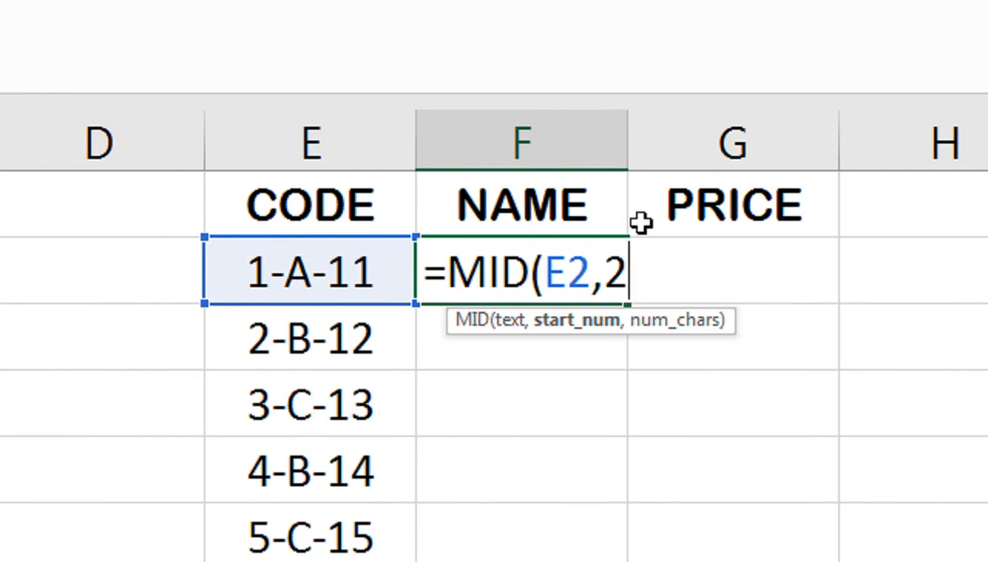
{"action": "type", "text": ","}
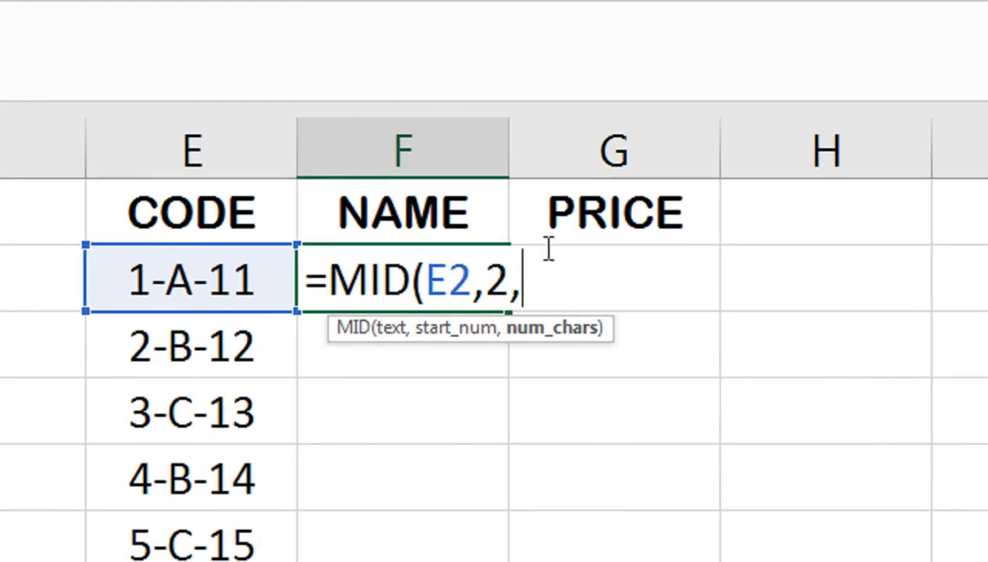
{"action": "type", "text": "1"}
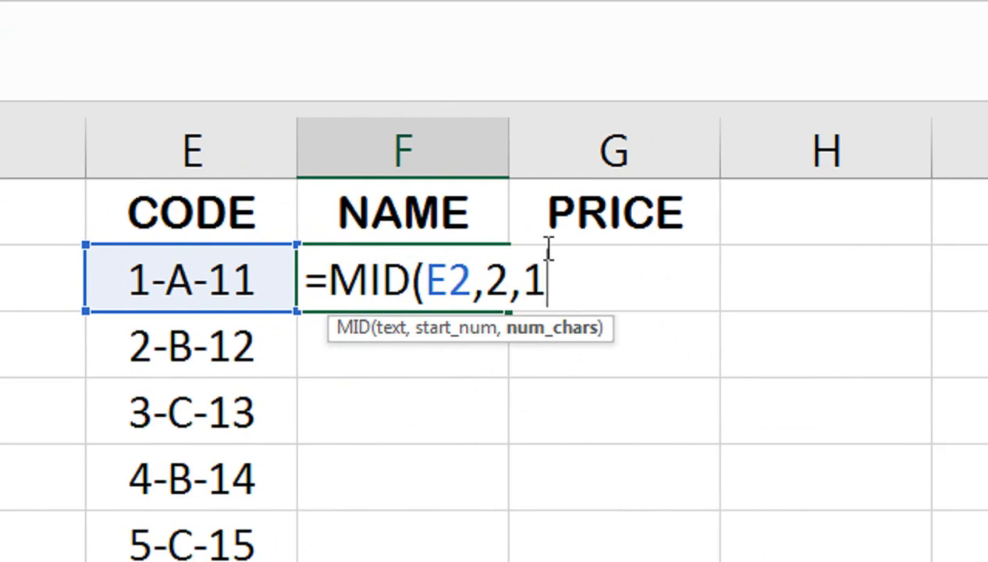
{"action": "type", "text": ")"}
{"action": "key", "text": "Return"}
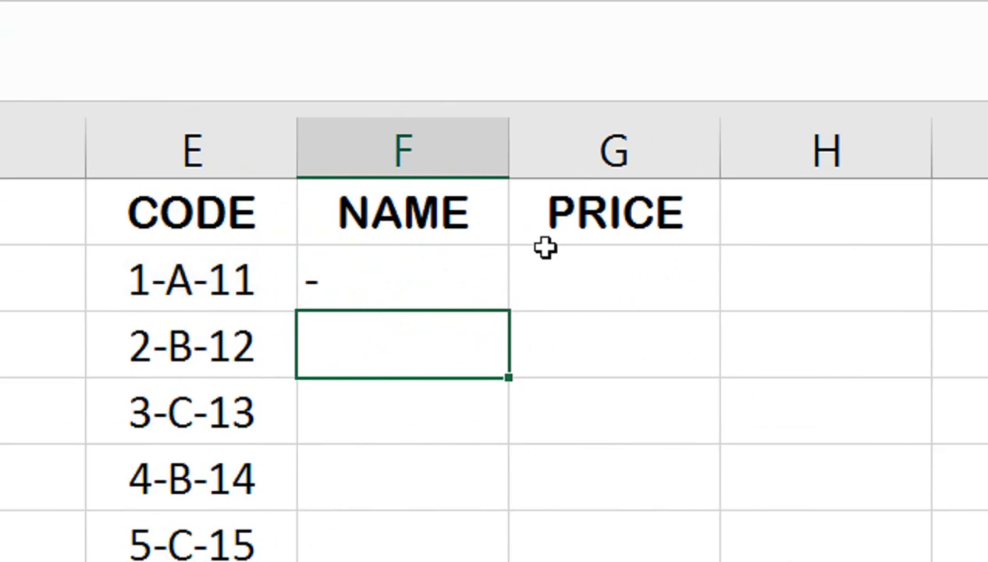
Change the MID formula's start number in F2 to 3 and fill the formula down to F7.
{"action": "key", "text": "Up"}
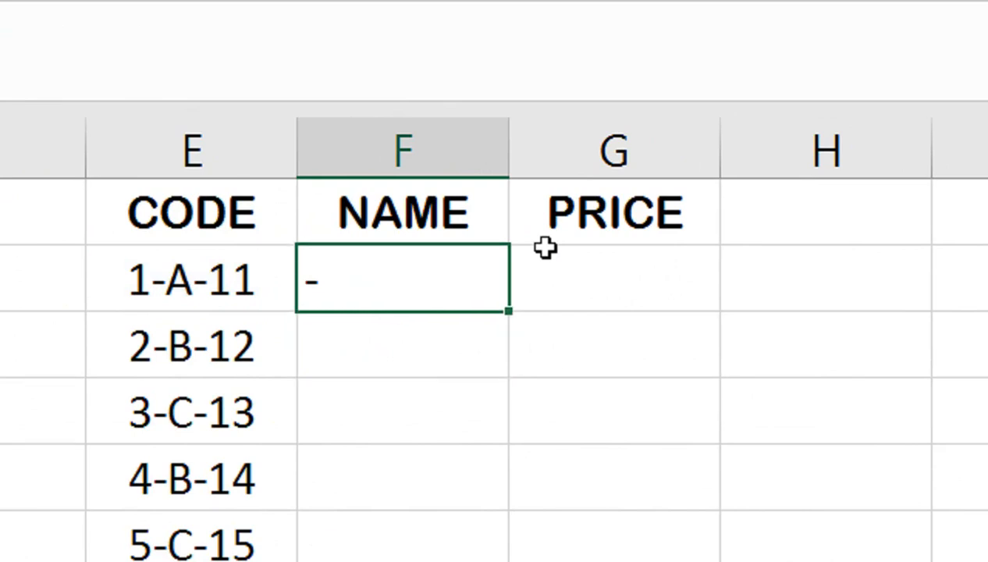
{"action": "key", "text": "F2"}
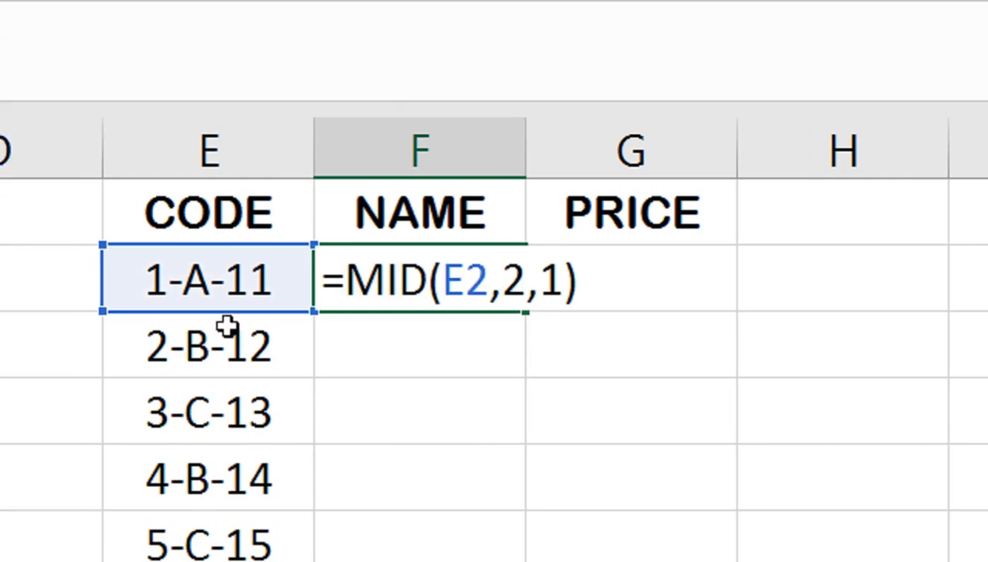
{"action": "key", "text": "BackSpace"}
{"action": "type", "text": "3"}
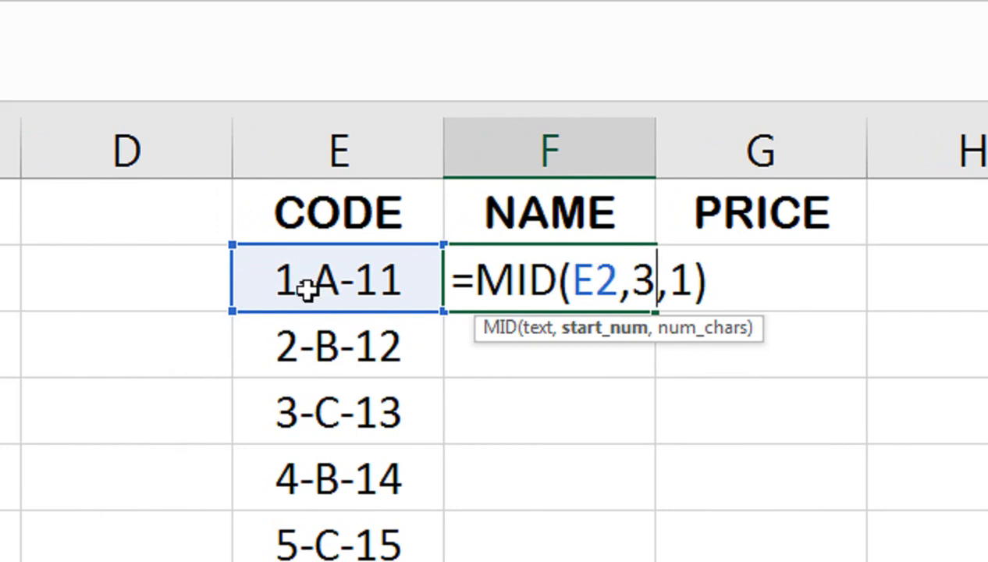
{"action": "left_click", "coordinate": [660, 287]}
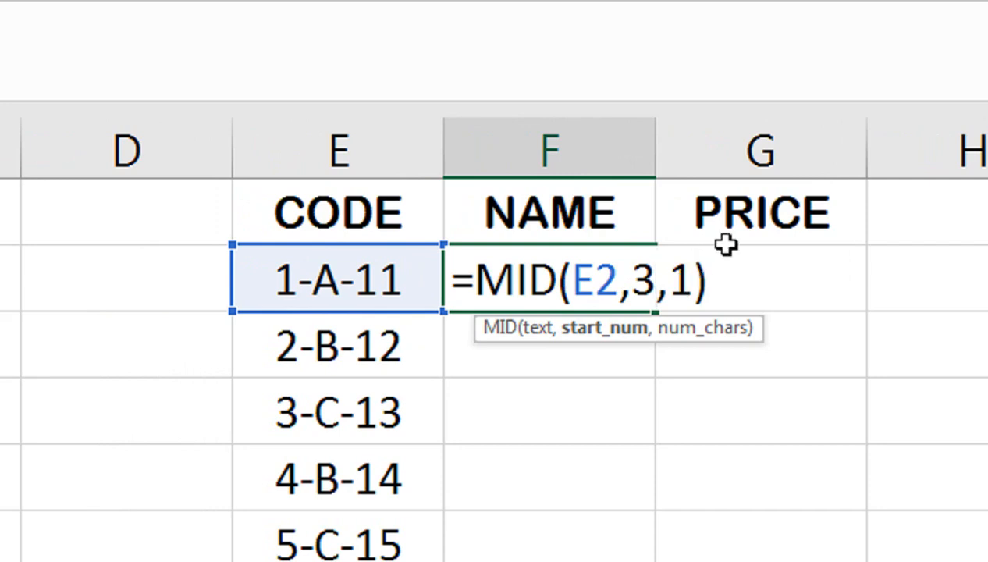
{"action": "key", "text": "Return"}
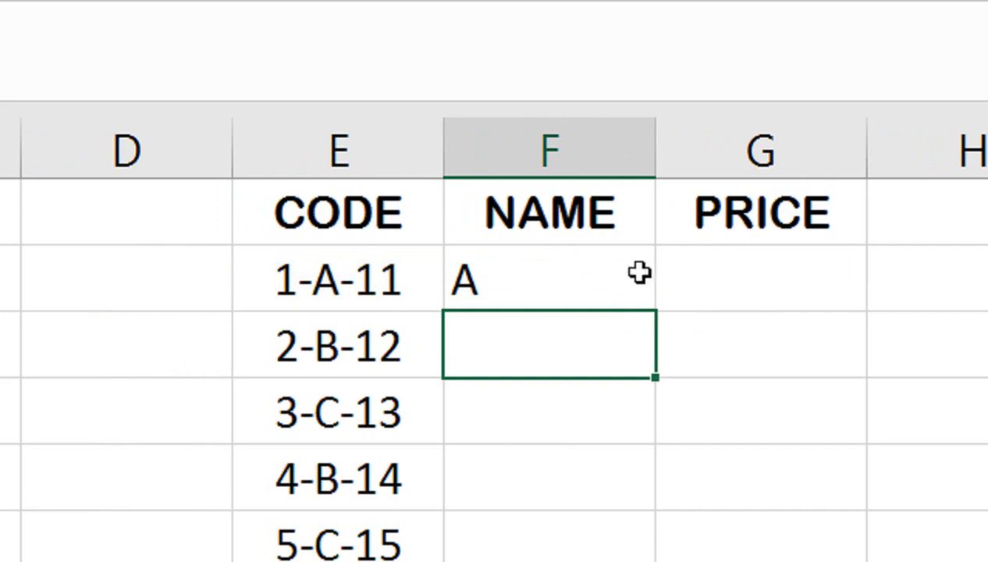
{"action": "left_click", "coordinate": [613, 283]}
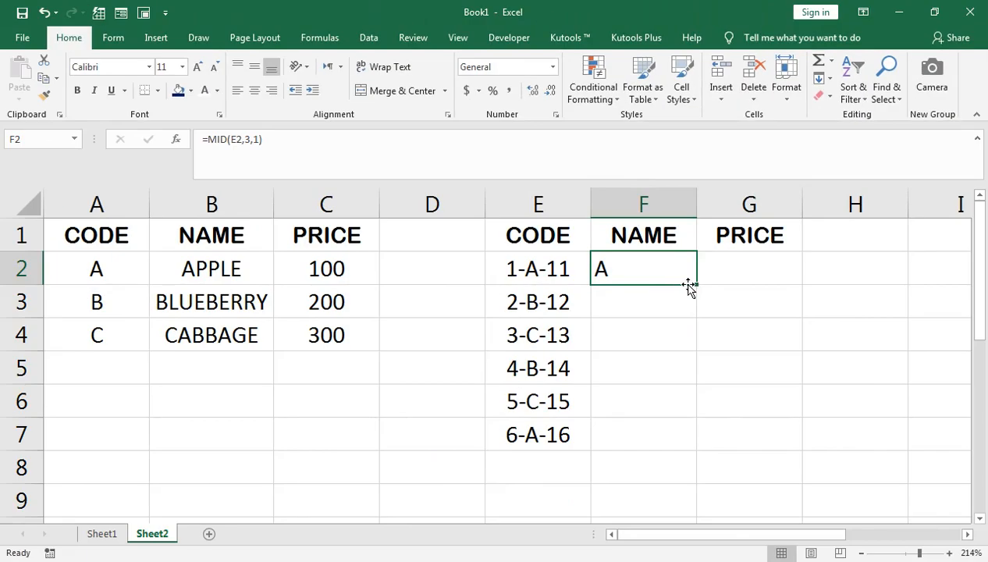
{"action": "double_click", "coordinate": [696, 285]}
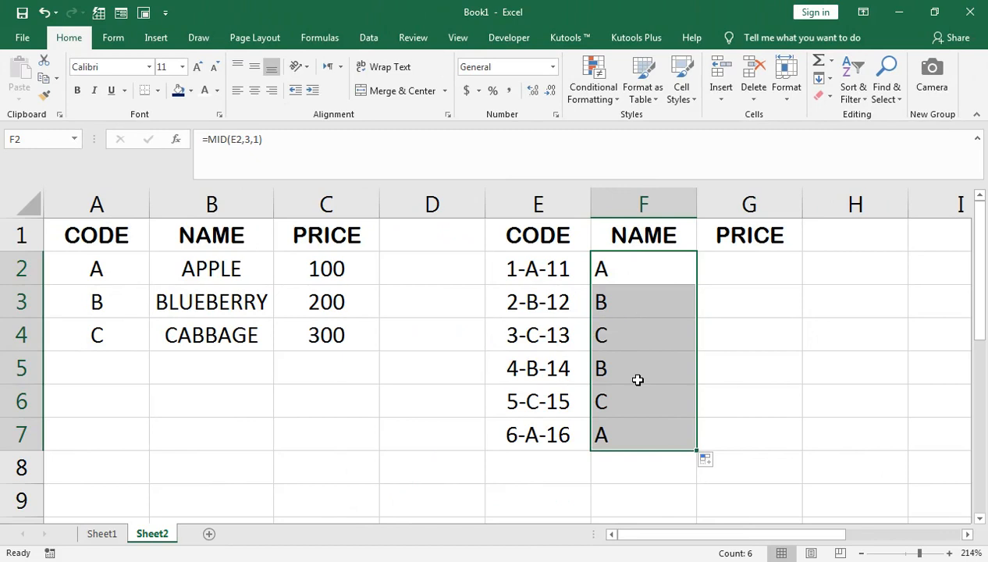
Undo the MID fill and the start number change, and clear cell F2.
{"action": "key", "text": "ctrl+z"}
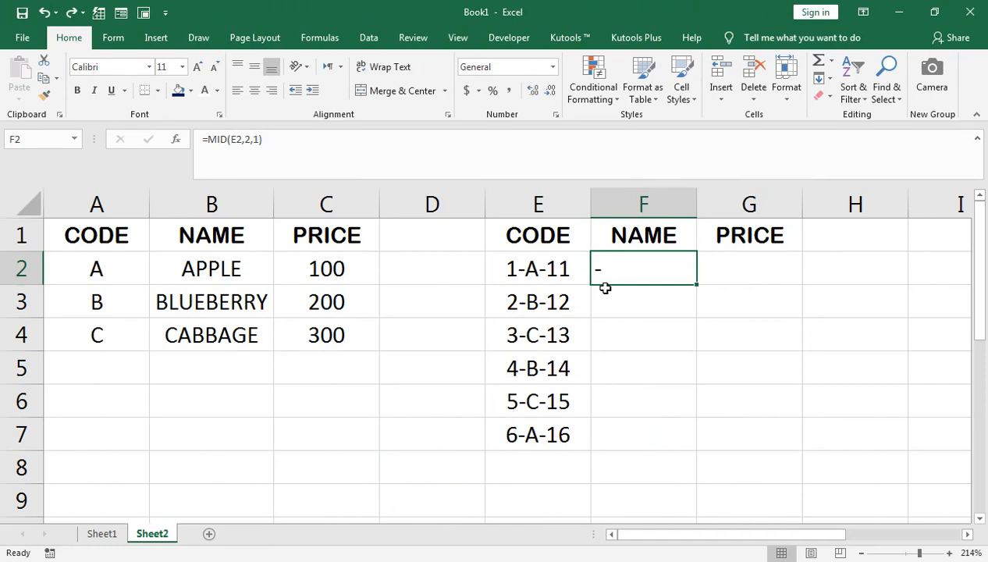
{"action": "key", "text": "Delete"}
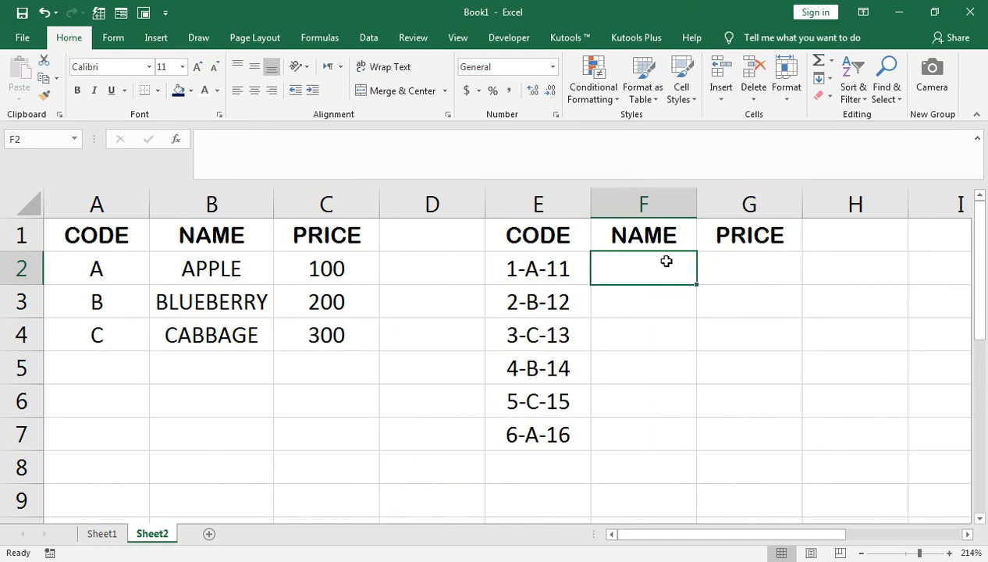
Start a VLOOKUP formula in cell F2 with MID(E2,3,1) as the lookup value.
{"action": "type", "text": "=VLO"}
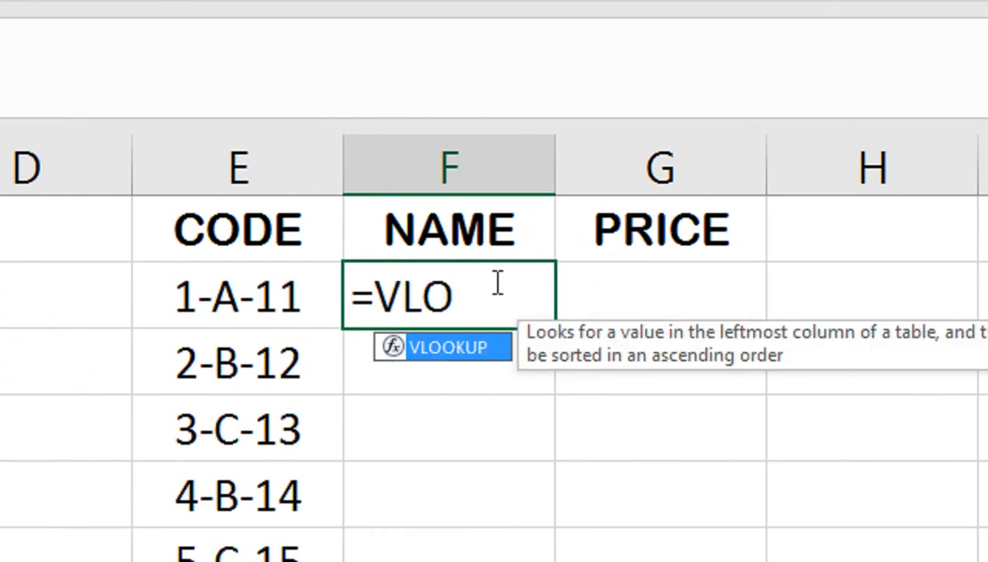
{"action": "key", "text": "Tab"}
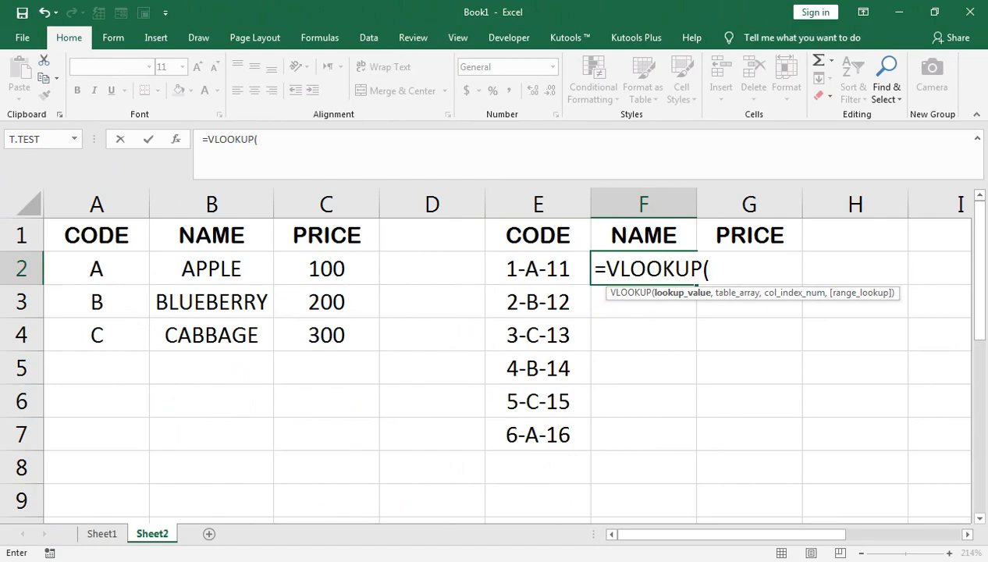
{"action": "left_click", "coordinate": [271, 472]}
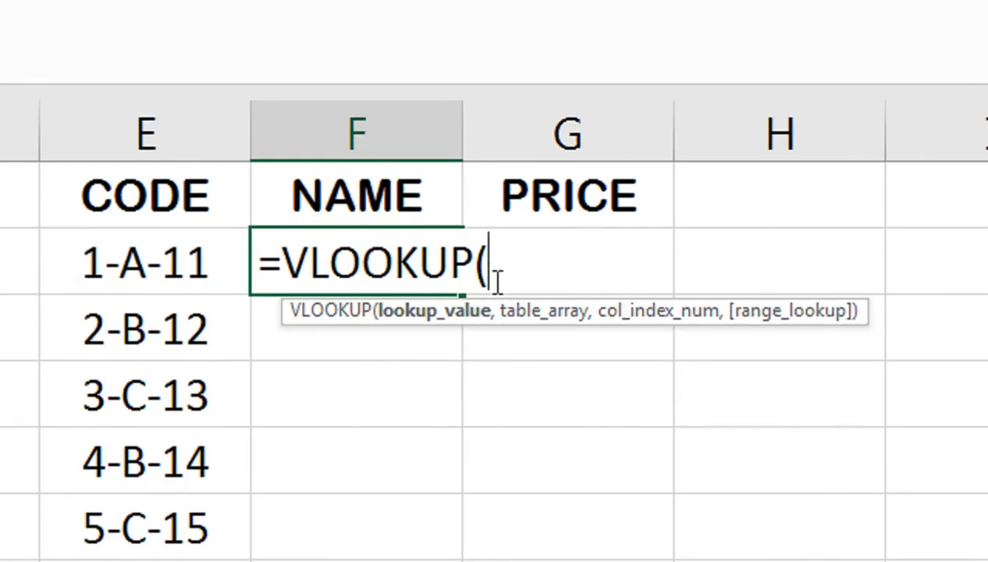
{"action": "type", "text": "MI"}
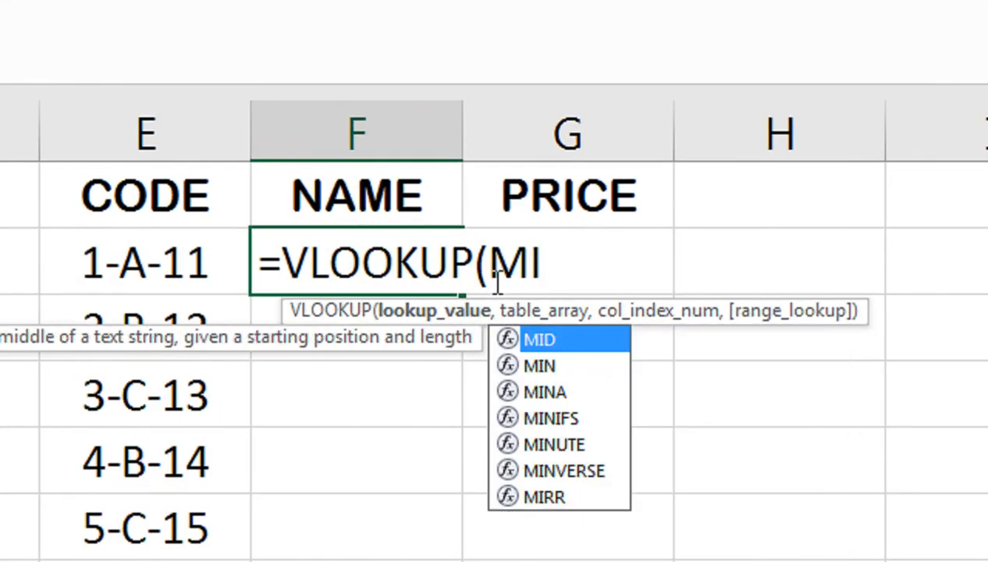
{"action": "type", "text": "D("}
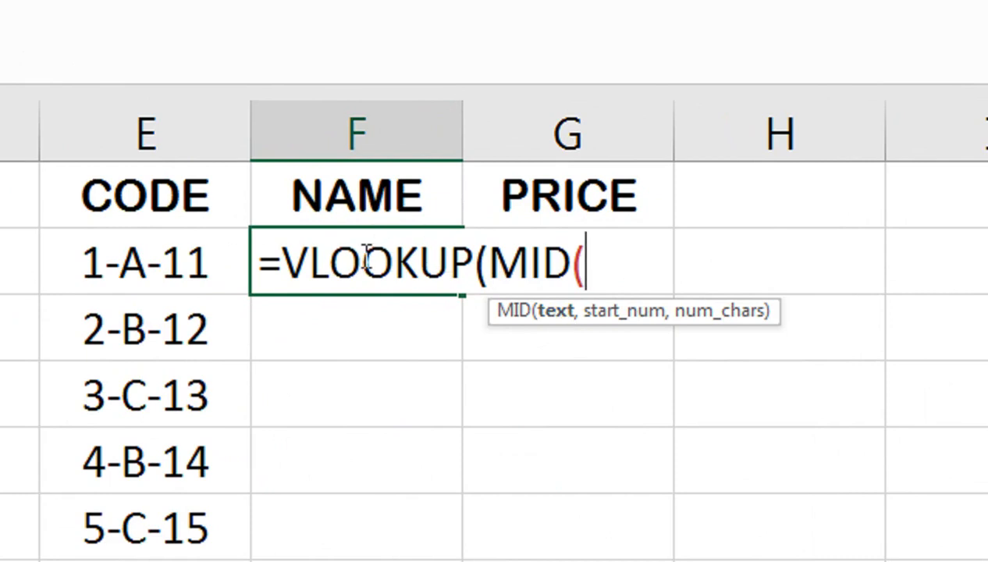
{"action": "left_click", "coordinate": [194, 266]}
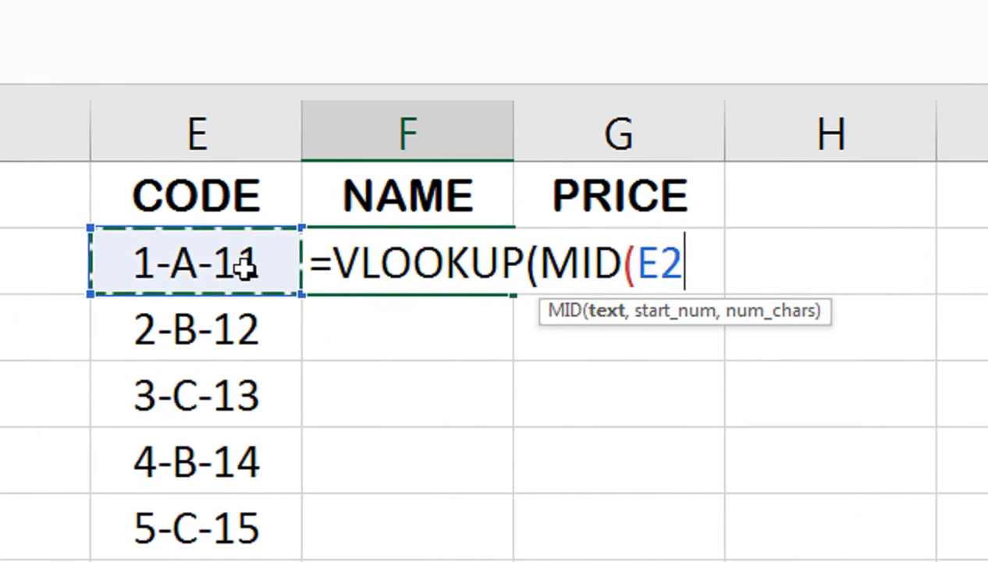
{"action": "type", "text": ","}
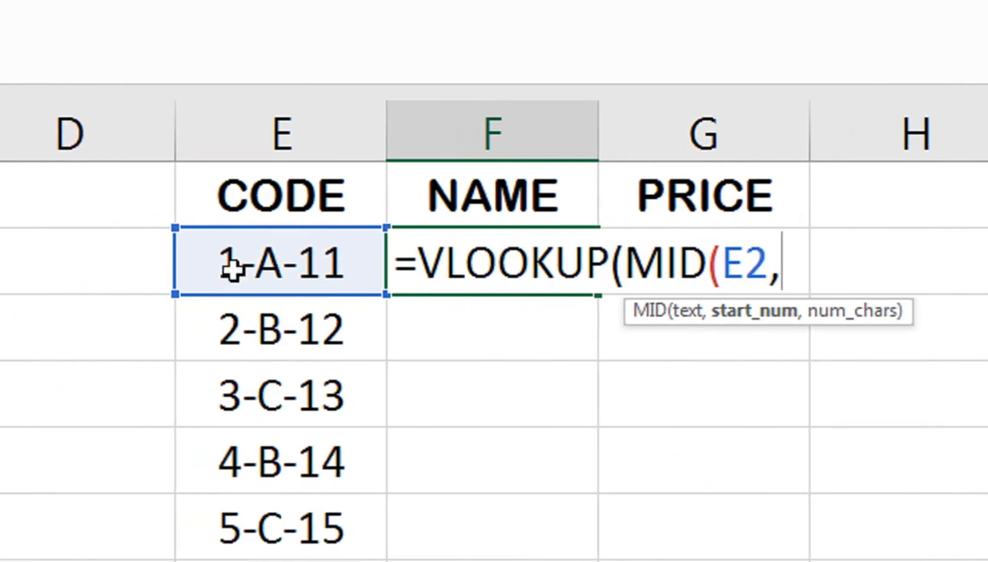
{"action": "type", "text": "3"}
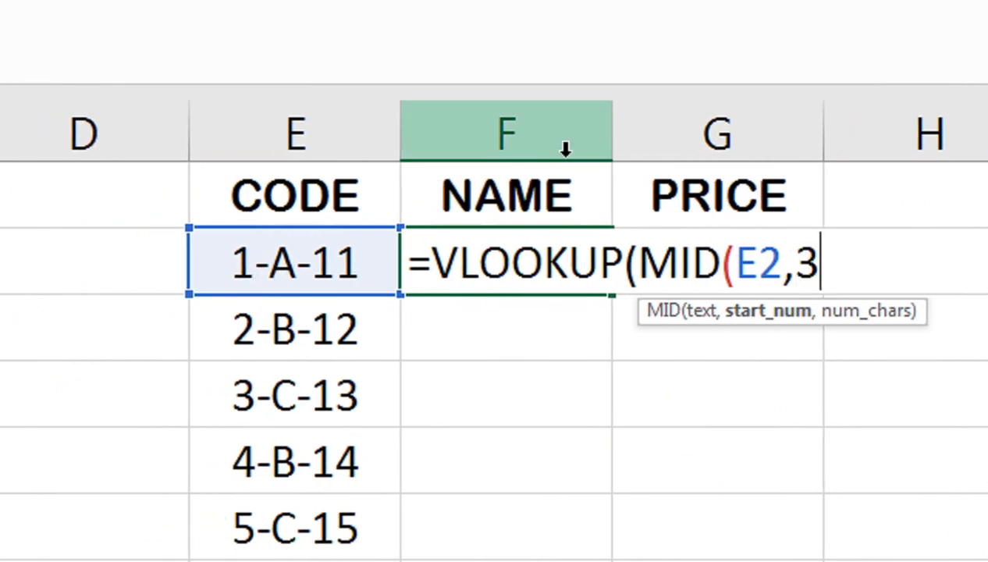
{"action": "type", "text": ","}
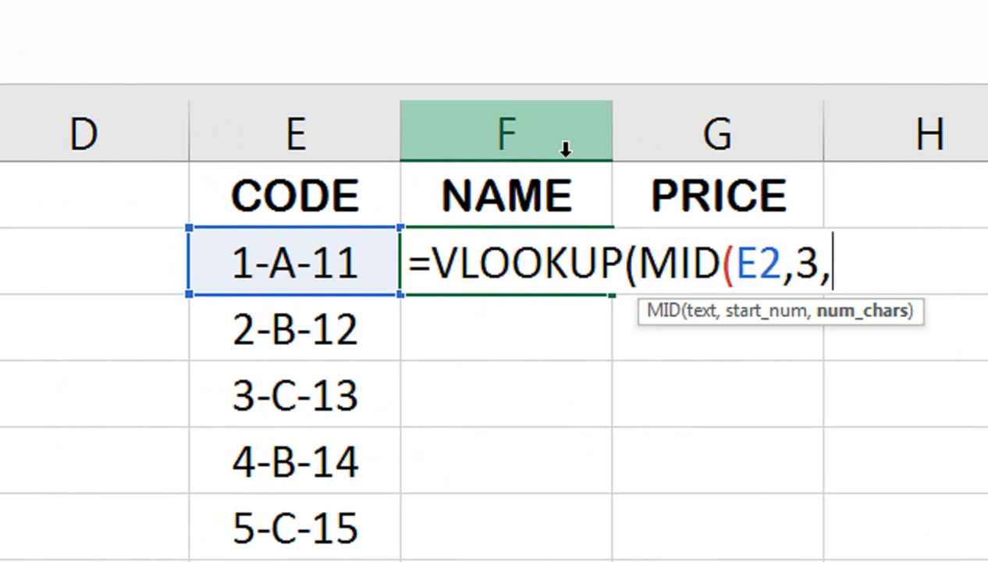
{"action": "type", "text": "1)"}
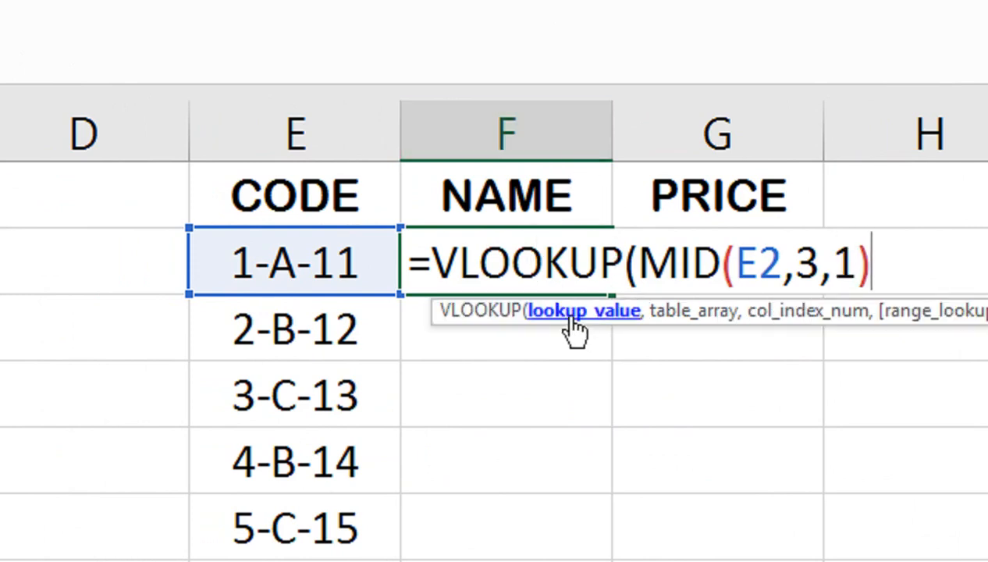
Add DATA as the table array and 2 as the column index to the VLOOKUP formula in F2.
{"action": "type", "text": ","}
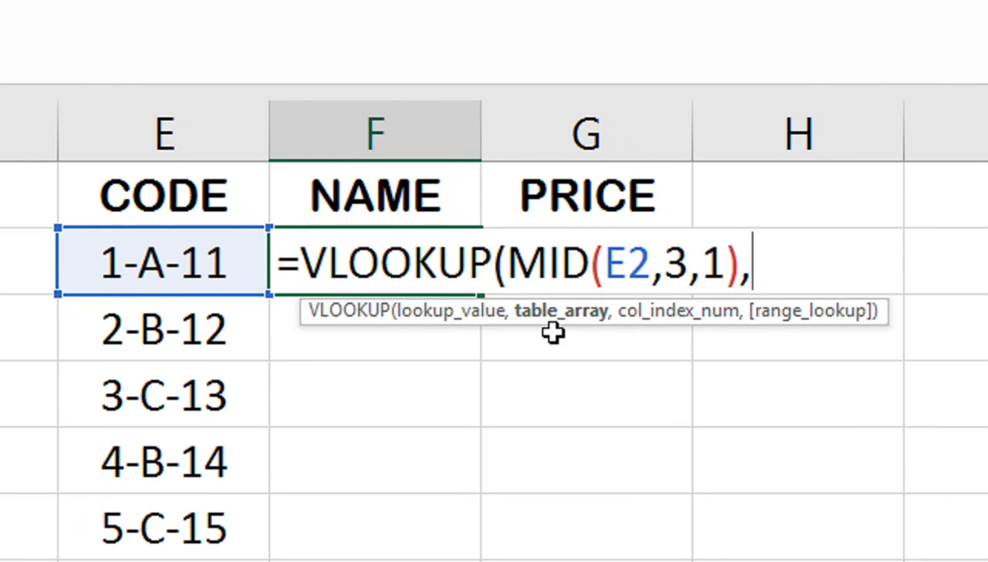
{"action": "type", "text": "dATA"}
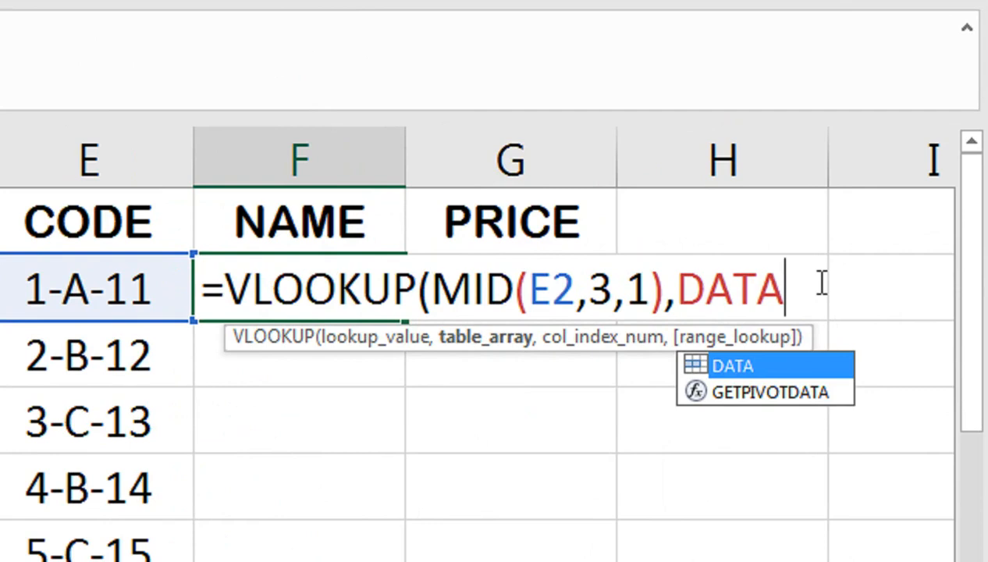
{"action": "type", "text": ","}
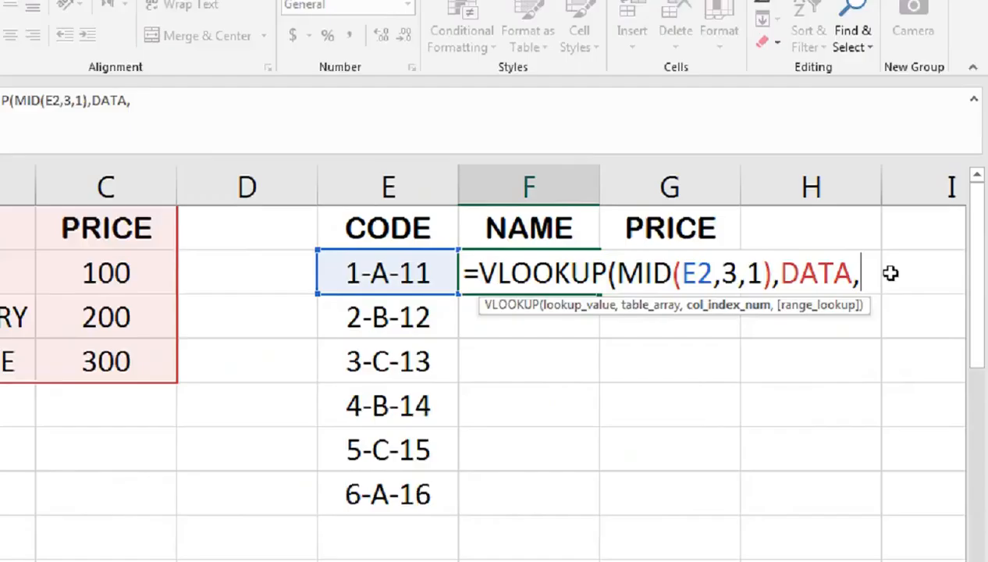
{"action": "type", "text": "2"}
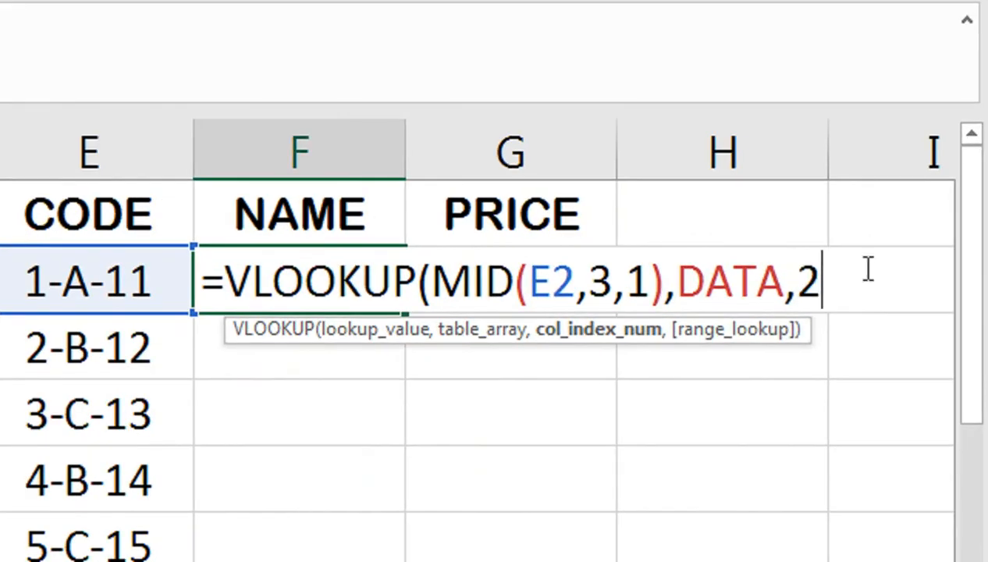
{"action": "type", "text": ","}
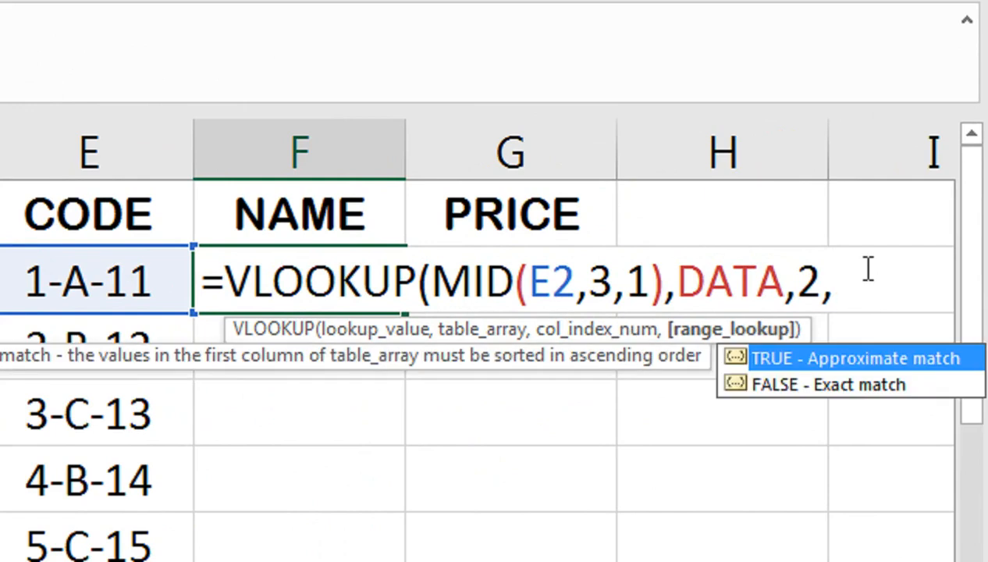
Set the VLOOKUP range lookup in F2 to FALSE for an exact match and commit the formula.
{"action": "key", "text": "Down"}
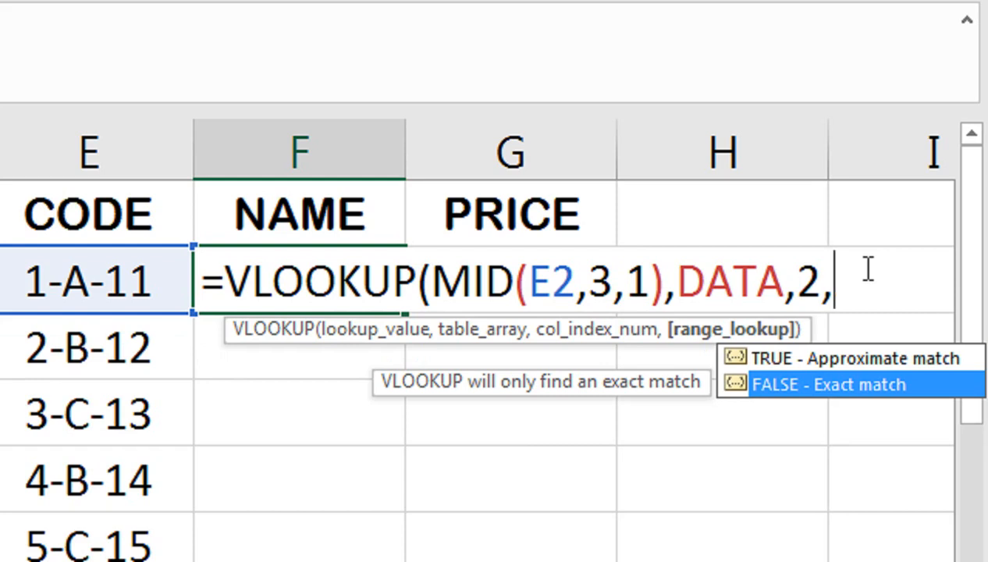
{"action": "key", "text": "Up"}
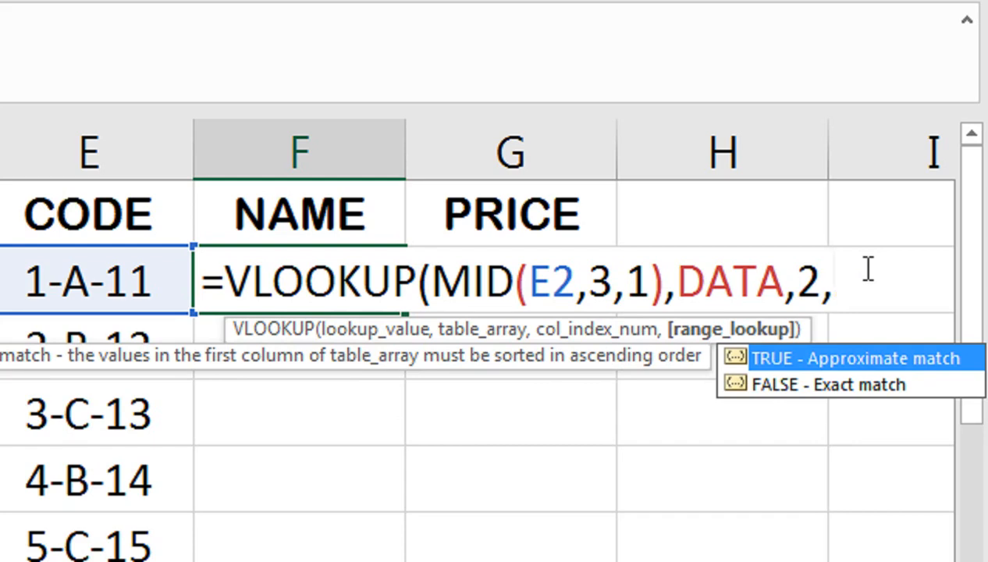
{"action": "type", "text": "0"}
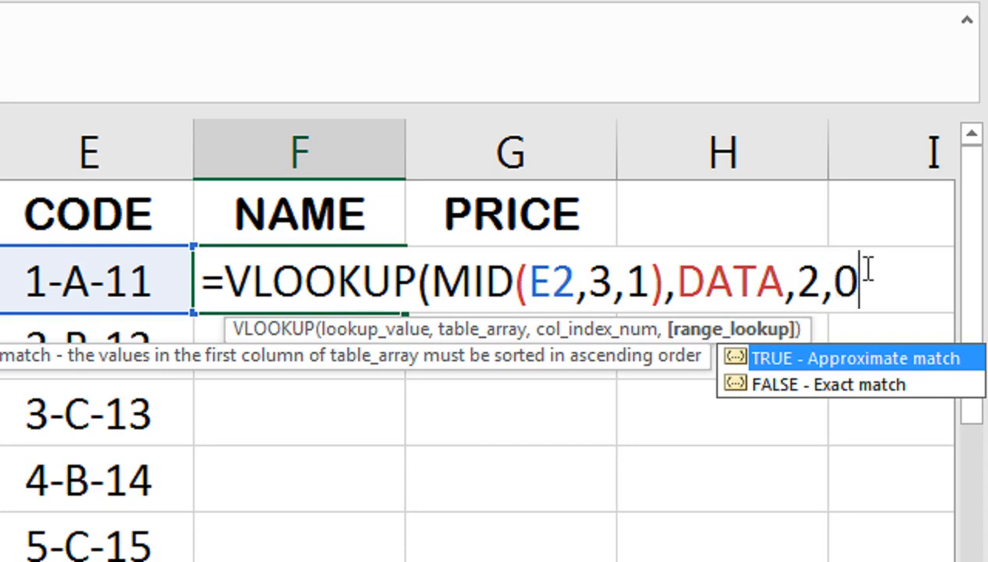
{"action": "key", "text": "BackSpace"}
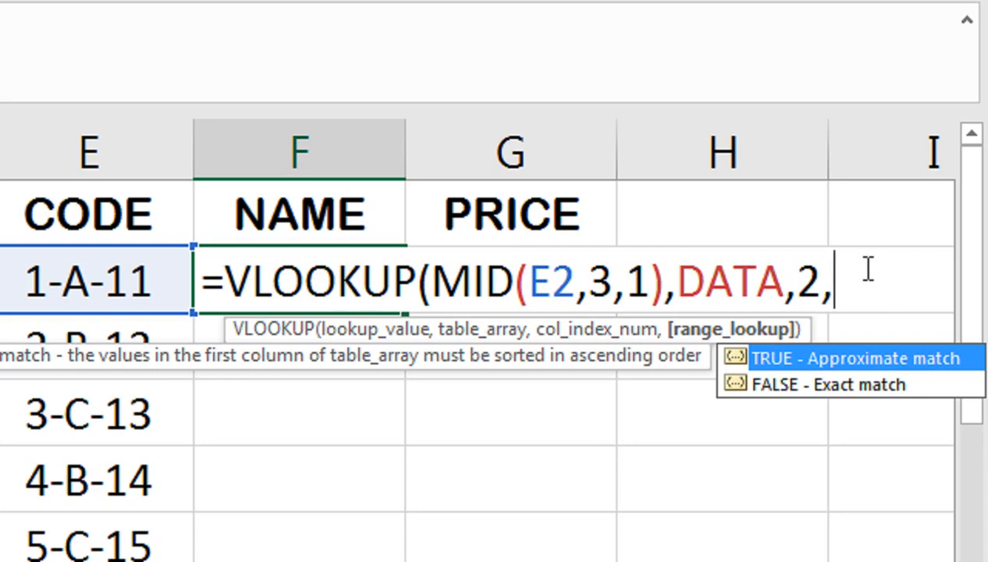
{"action": "key", "text": "Down"}
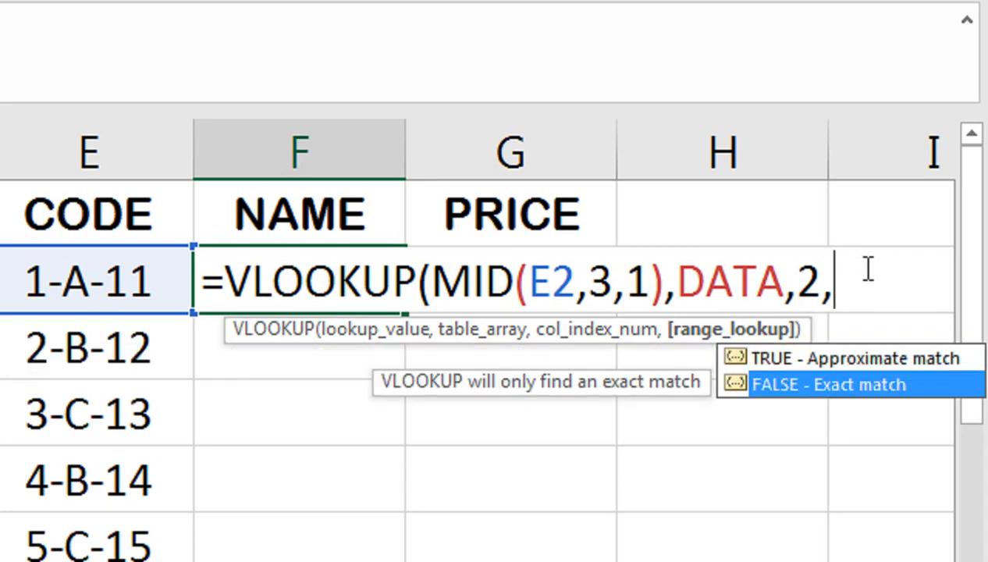
{"action": "key", "text": "Tab"}
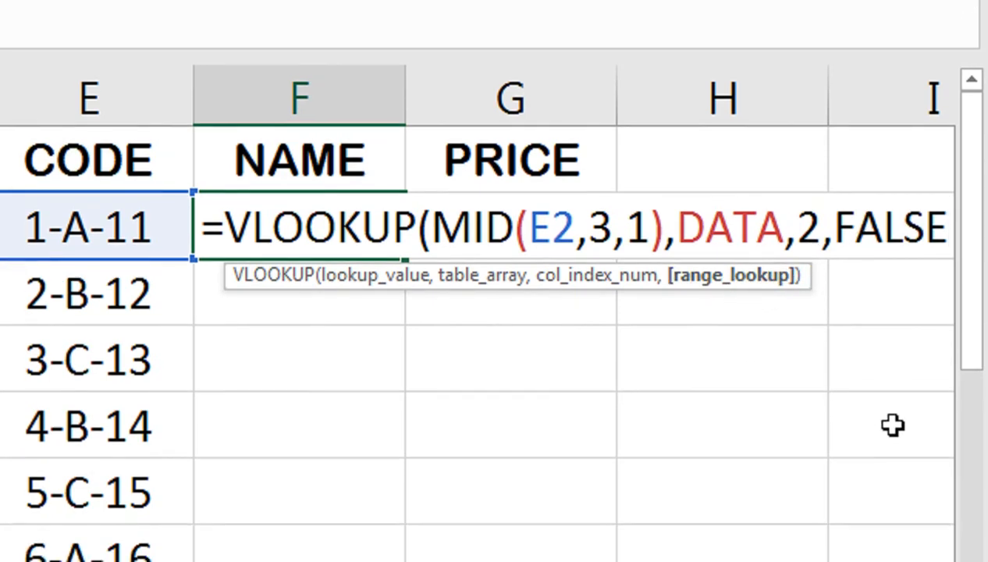
{"action": "type", "text": ")"}
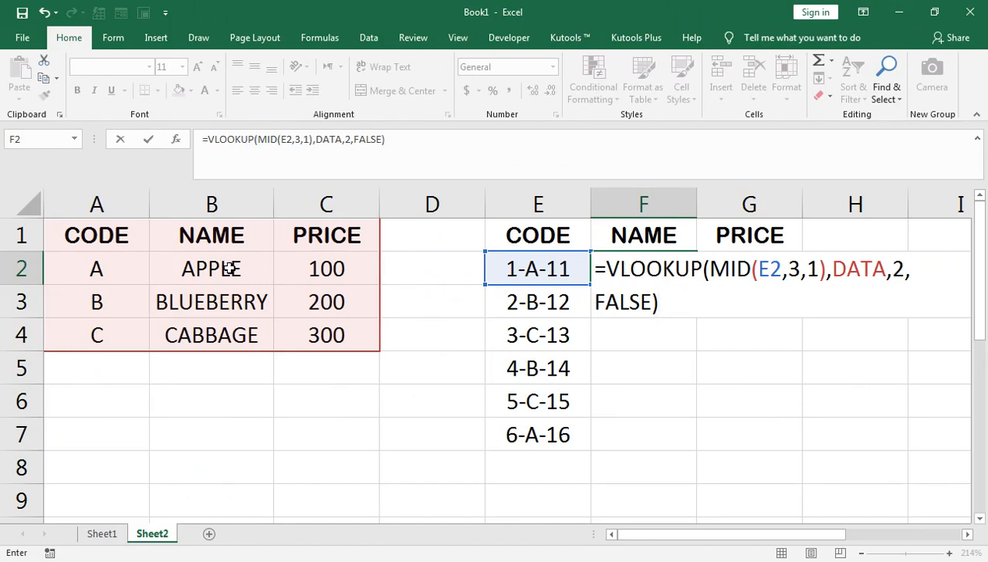
{"action": "key", "text": "Return"}
Fill the VLOOKUP formula in F2 down to F7 and autofit the width of column F.
{"action": "left_click", "coordinate": [621, 270]}
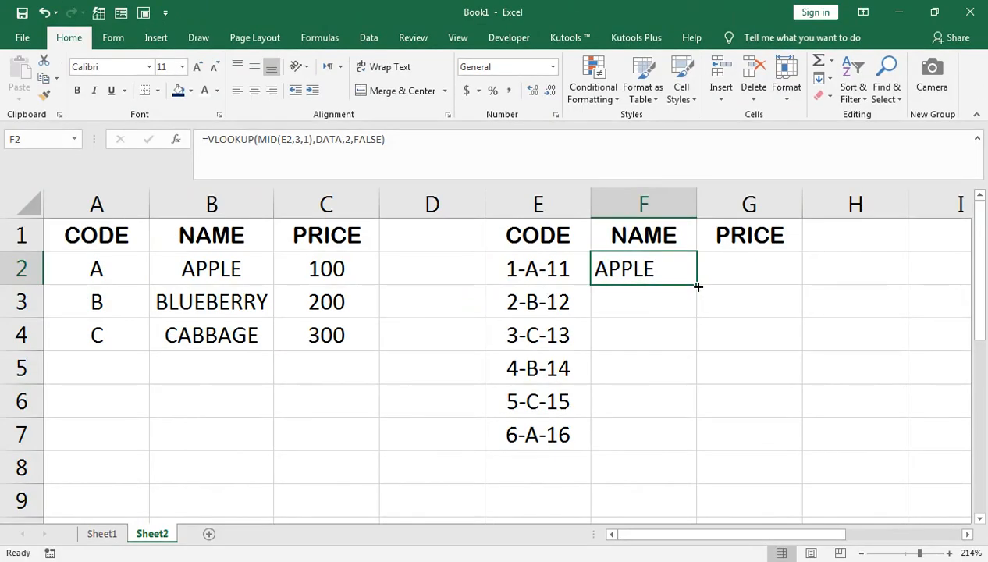
{"action": "double_click", "coordinate": [491, 288]}
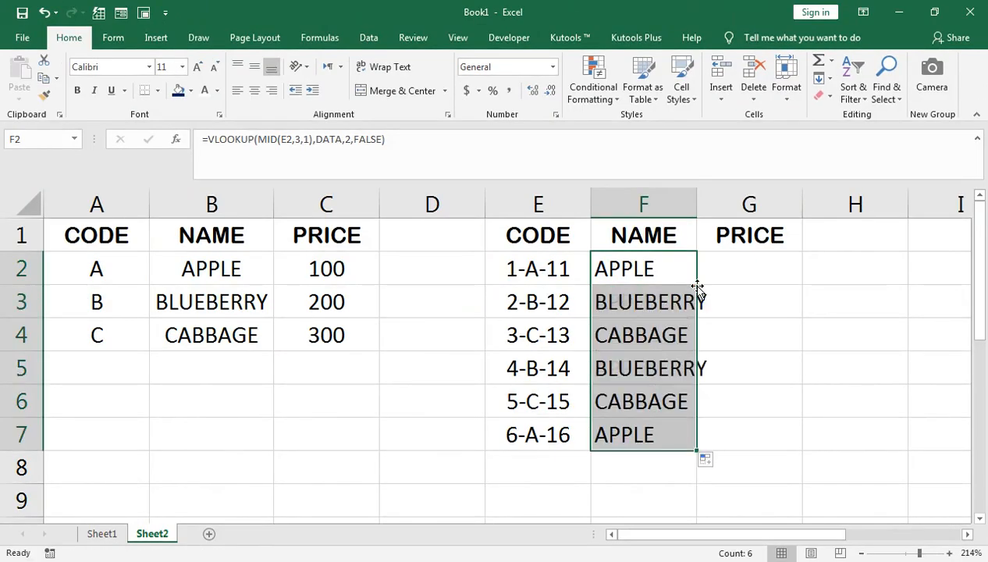
{"action": "double_click", "coordinate": [701, 209]}
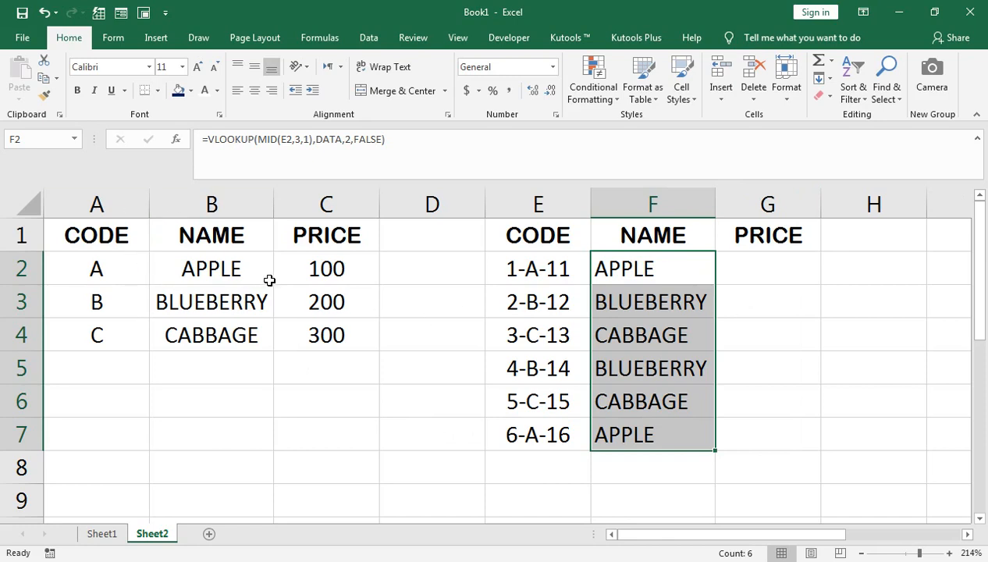
Replace the table array in F2's VLOOKUP by reselecting the range A1:C4, and refill the formula down to F7.
{"action": "left_click", "coordinate": [628, 264]}
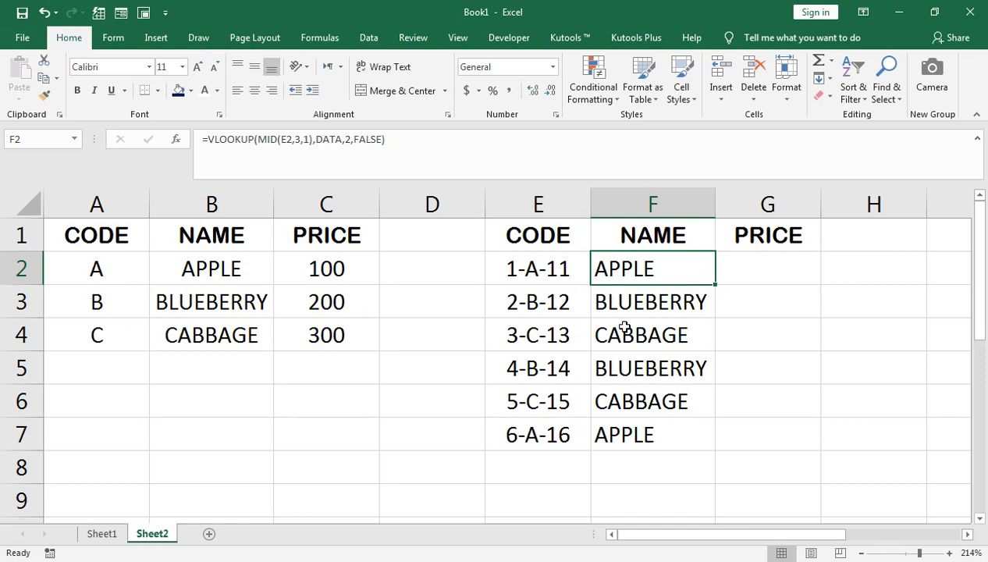
{"action": "key", "text": "F2"}
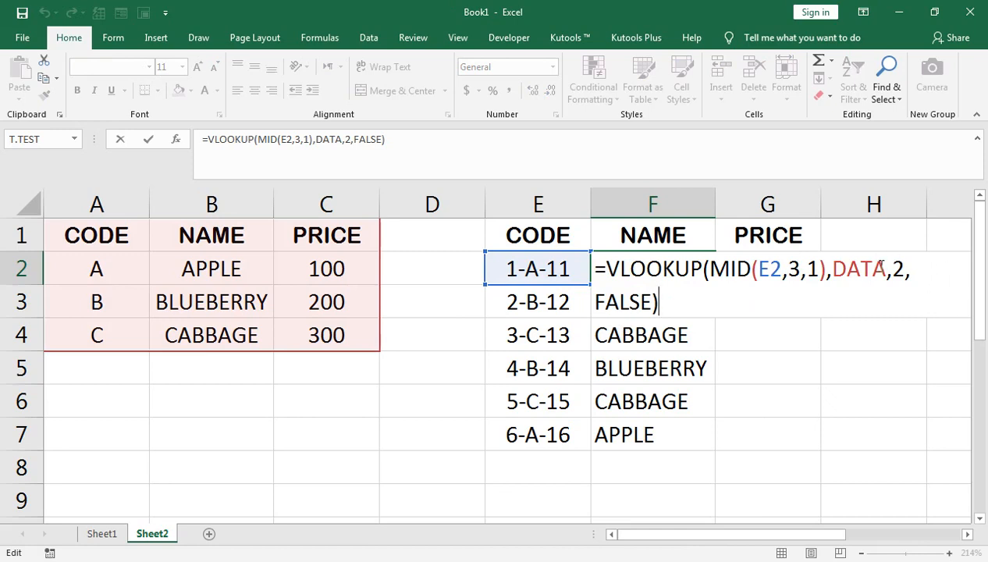
{"action": "left_click", "coordinate": [886, 270]}
{"action": "key", "text": "BackSpace"}
{"action": "key", "text": "BackSpace"}
{"action": "key", "text": "BackSpace"}
{"action": "key", "text": "BackSpace"}
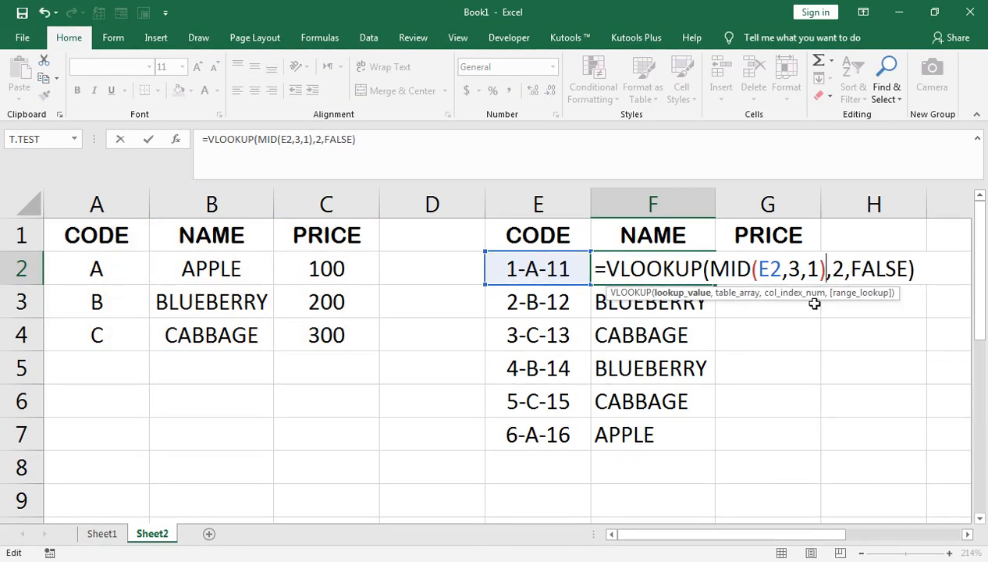
{"action": "left_click", "coordinate": [326, 231]}
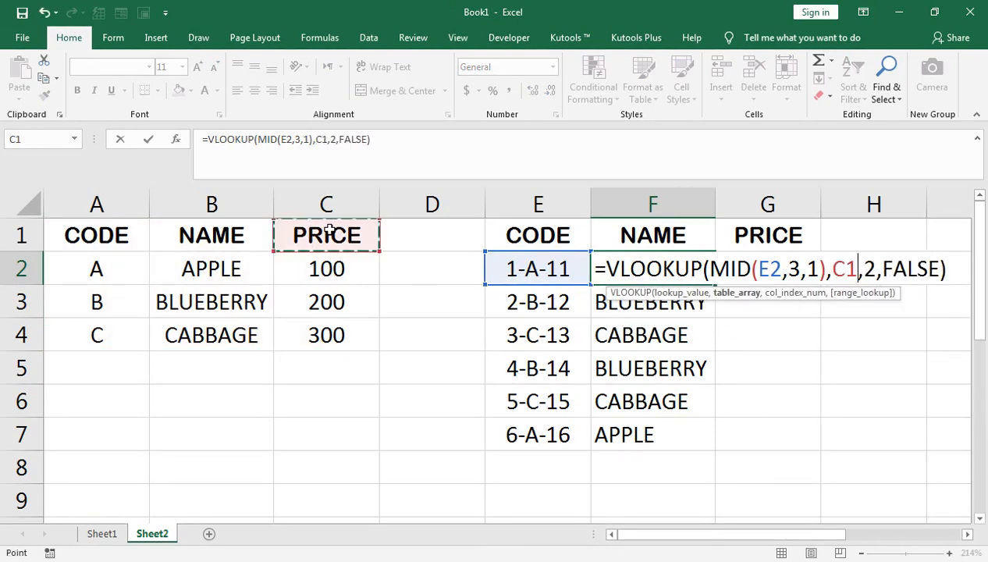
{"action": "key", "text": "shift+Left"}
{"action": "key", "text": "shift+Left"}
{"action": "key", "text": "shift+Down"}
{"action": "key", "text": "shift+Down"}
{"action": "key", "text": "shift+Down"}
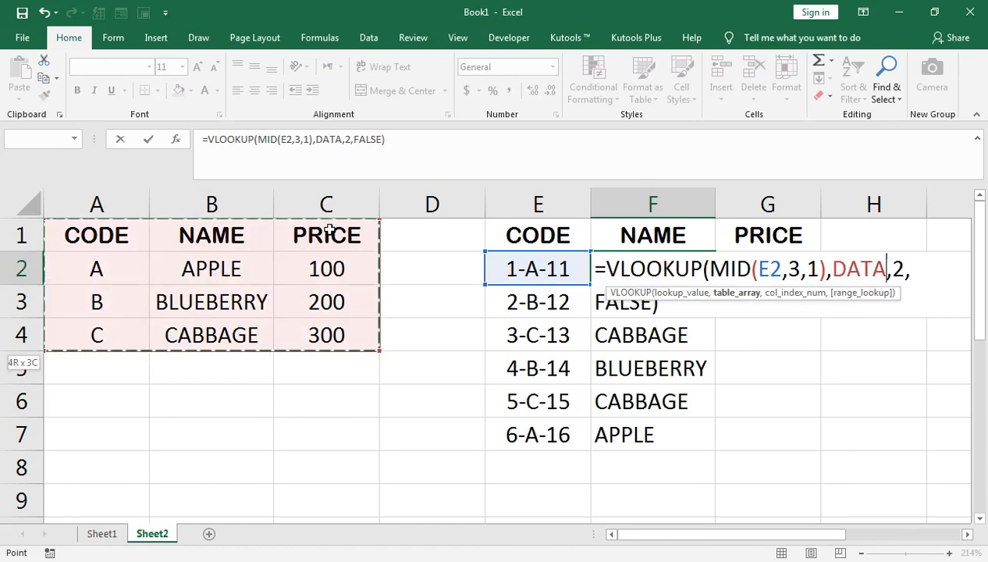
{"action": "key", "text": "Return"}
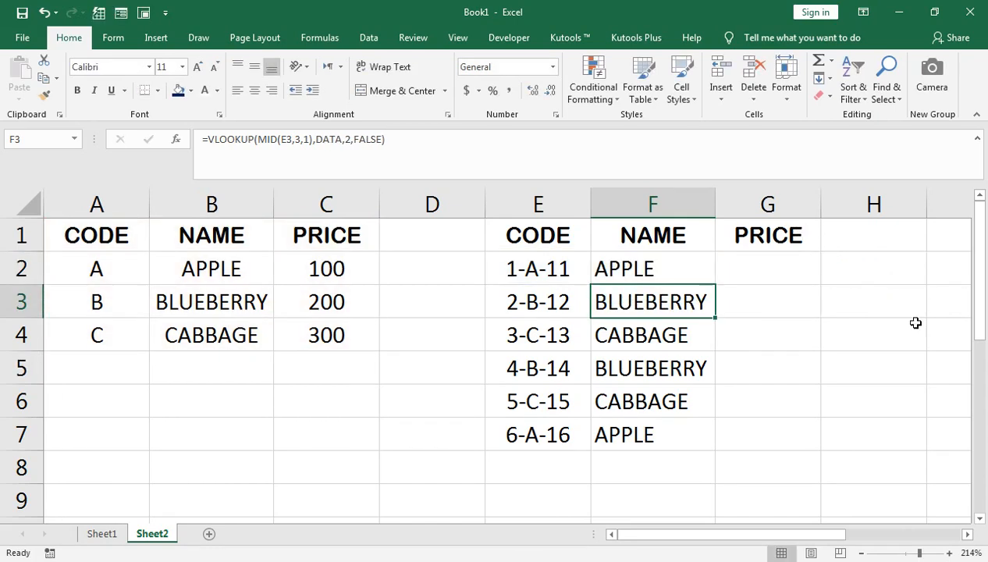
{"action": "left_click", "coordinate": [662, 280]}
{"action": "double_click", "coordinate": [716, 284]}
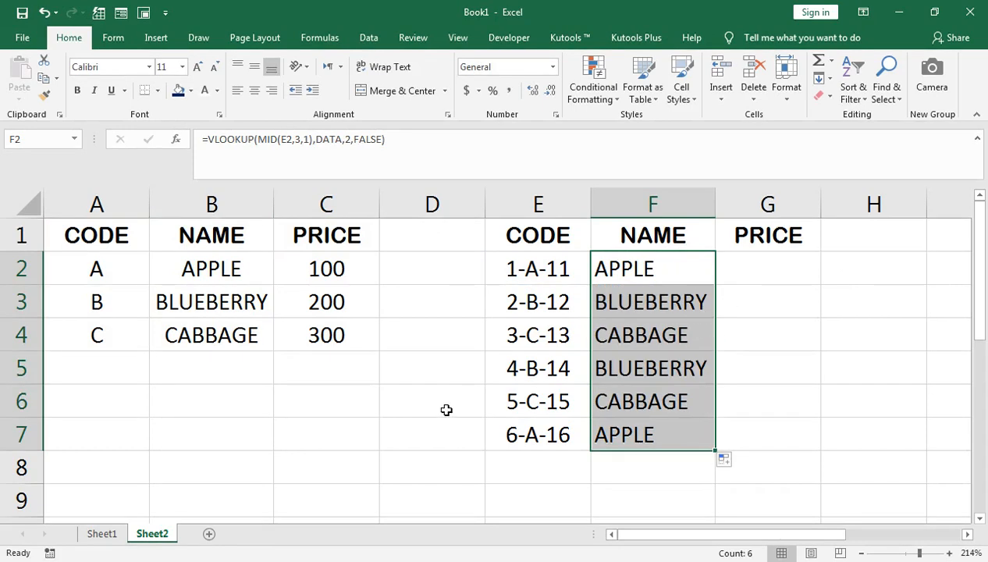
Copy the CODE and NAME columns in A1:B4 and paste them as a second table starting at A6.
{"action": "key", "text": "Left"}
{"action": "key", "text": "Left"}
{"action": "key", "text": "Left"}
{"action": "key", "text": "Left"}
{"action": "key", "text": "Left"}
{"action": "key", "text": "Up"}
{"action": "key", "text": "shift+Down"}
{"action": "key", "text": "shift+Down"}
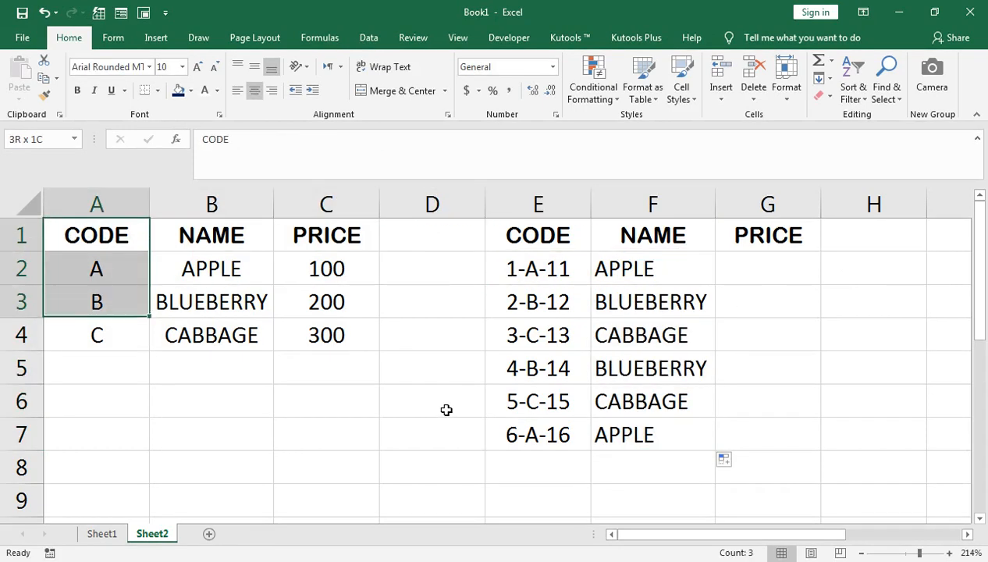
{"action": "key", "text": "shift+Down"}
{"action": "key", "text": "shift+Right"}
{"action": "key", "text": "ctrl+c"}
{"action": "key", "text": "ctrl+Down"}
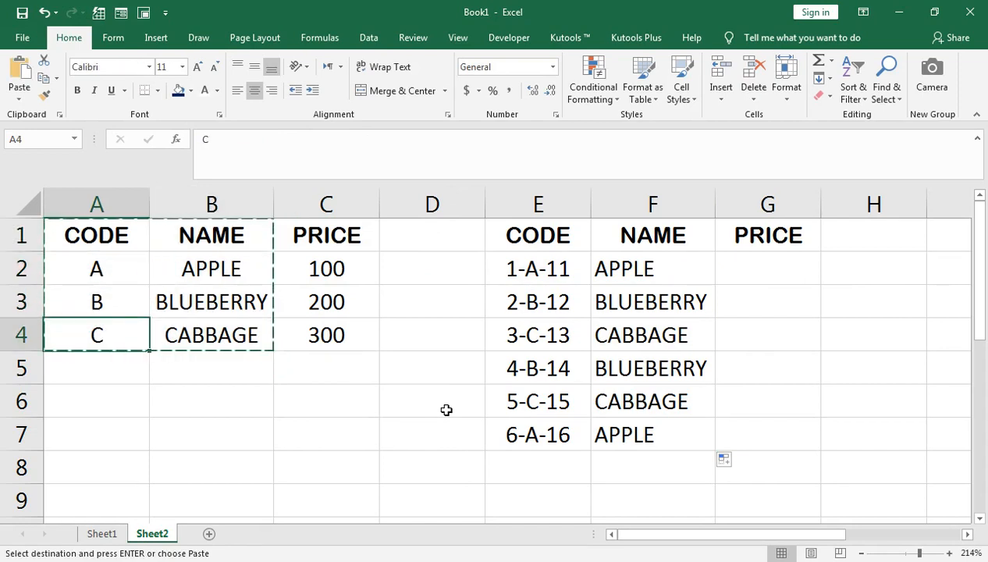
{"action": "key", "text": "Down"}
{"action": "key", "text": "Down"}
{"action": "key", "text": "Down"}
{"action": "key", "text": "Up"}
{"action": "key", "text": "ctrl+v"}
{"action": "key", "text": "Right"}
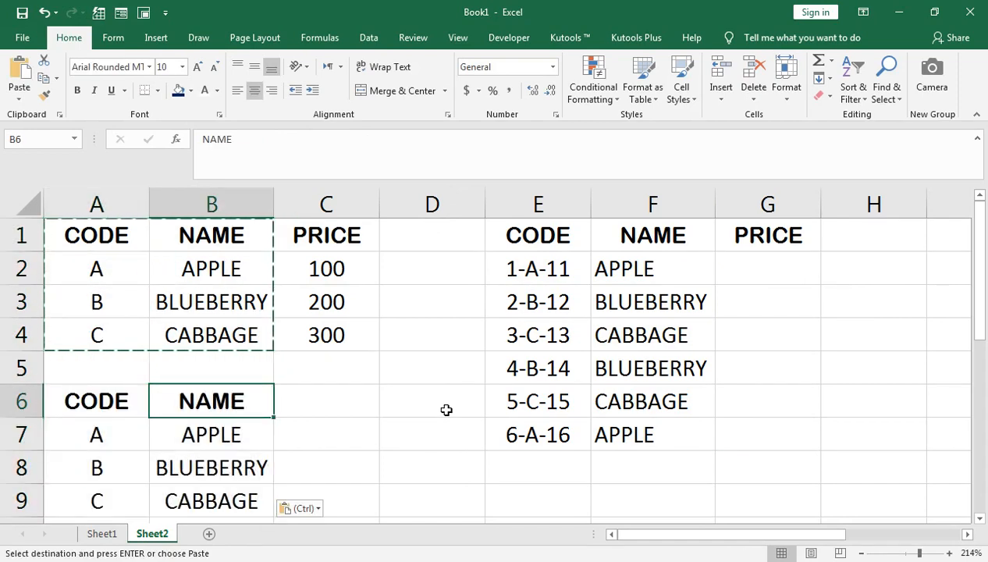
{"action": "key", "text": "ctrl"}
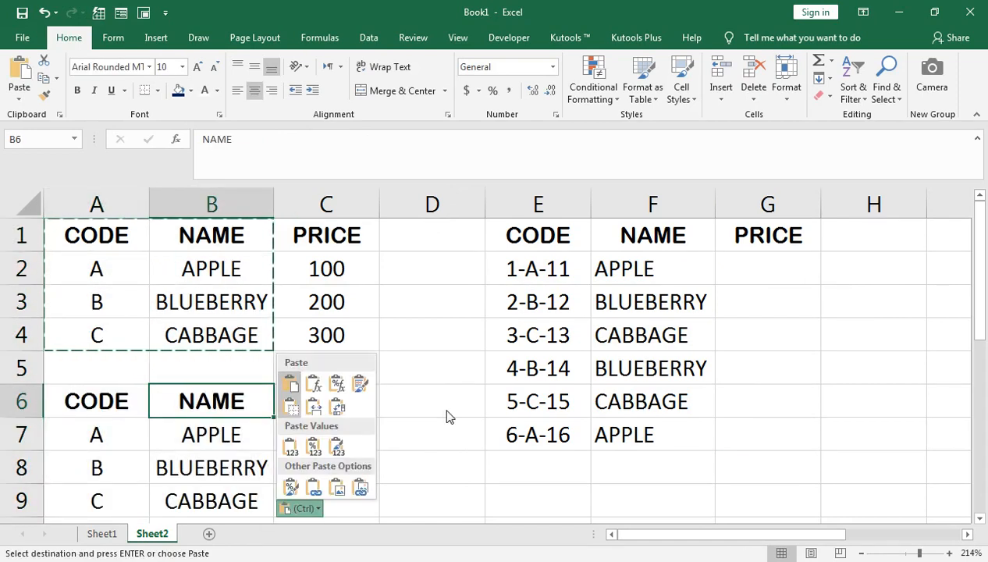
{"action": "key", "text": "Escape"}
Clear the pasted names in cells B7:B9 of the second table.
{"action": "key", "text": "Down"}
{"action": "key", "text": "shift+Down"}
{"action": "key", "text": "shift+Down"}
{"action": "key", "text": "Delete"}
Start a VLOOKUP formula in B7 with A7 as the lookup value and A1:B4 as the table array.
{"action": "left_click", "coordinate": [244, 430]}
{"action": "type", "text": "=VL"}
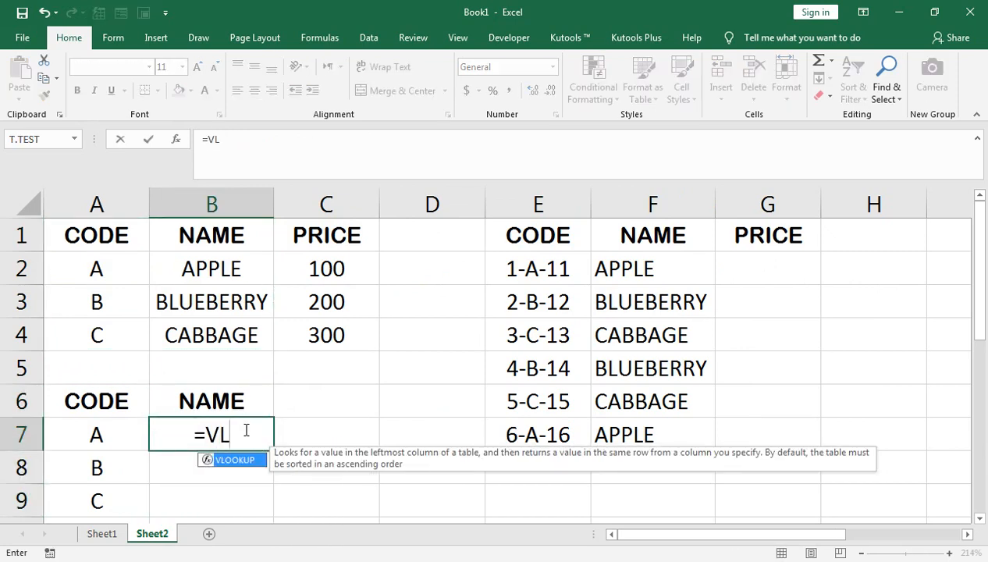
{"action": "key", "text": "Tab"}
{"action": "key", "text": "Left"}
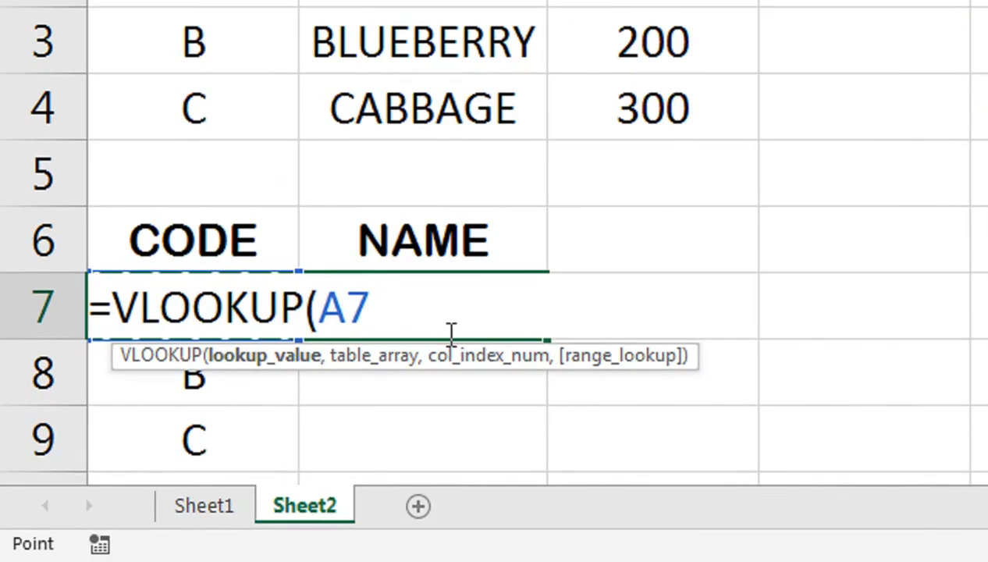
{"action": "type", "text": ","}
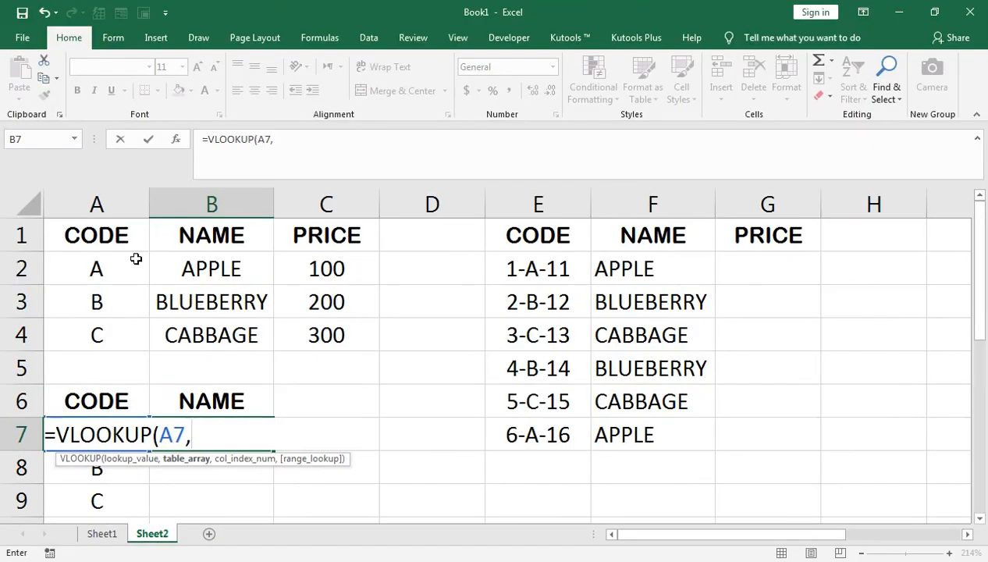
{"action": "left_click", "coordinate": [140, 232]}
{"action": "key", "text": "shift+Right"}
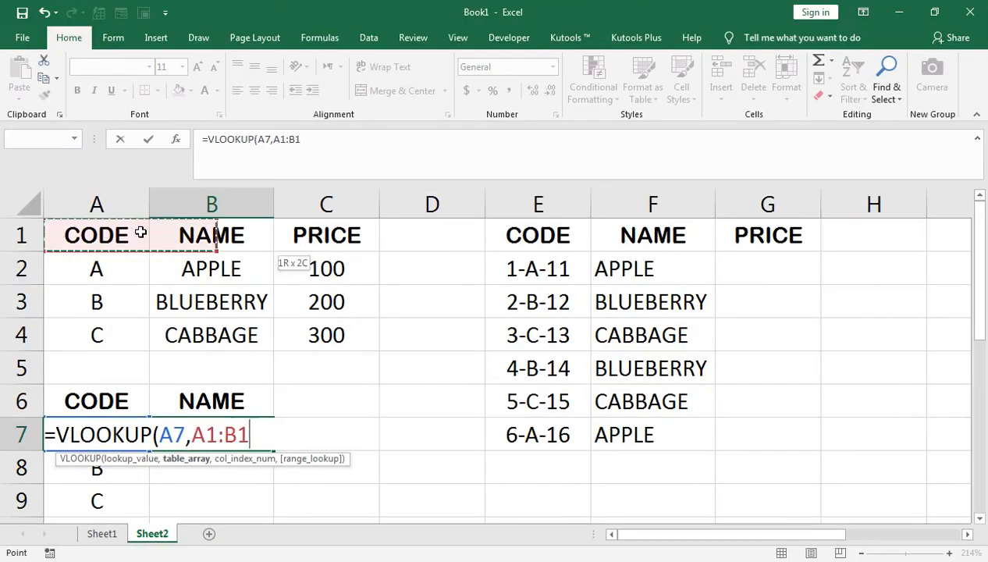
{"action": "key", "text": "shift+Down"}
{"action": "key", "text": "shift+Down"}
{"action": "key", "text": "shift+Down"}
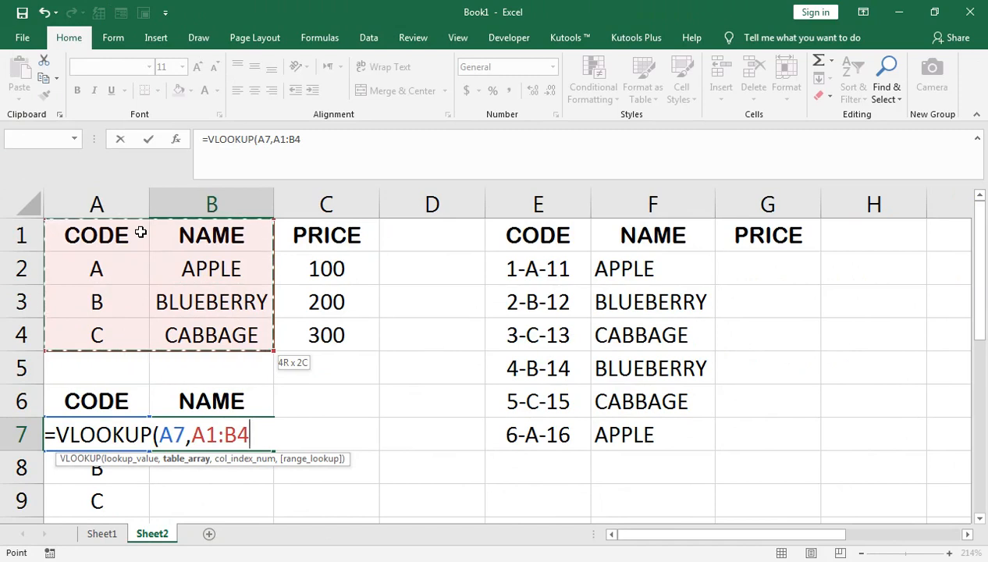
Complete the VLOOKUP formula in B7 with column index 2 and FALSE for an exact match.
{"action": "type", "text": ","}
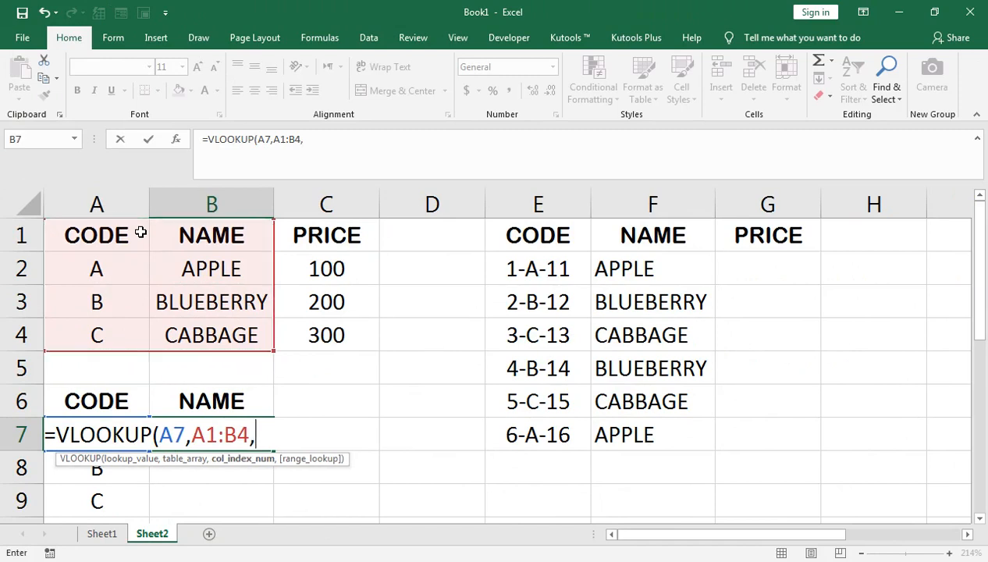
{"action": "type", "text": "2,"}
{"action": "key", "text": "Down"}
{"action": "key", "text": "Tab"}
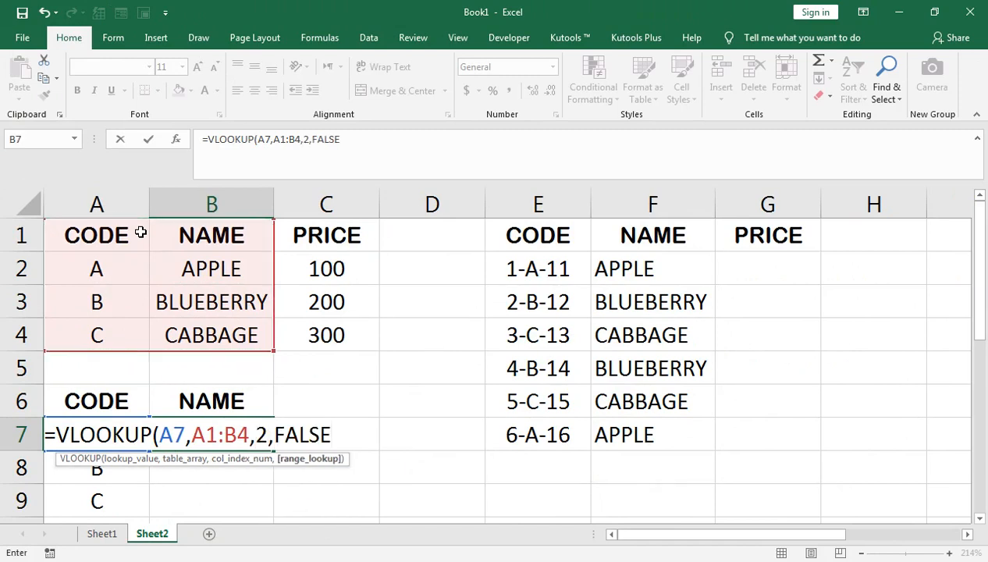
{"action": "type", "text": ")"}
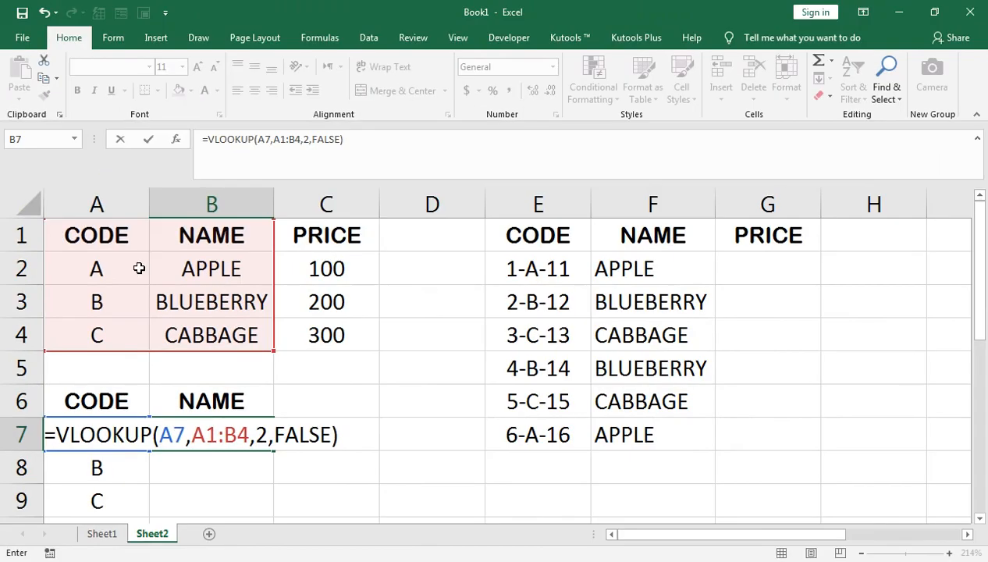
{"action": "key", "text": "Return"}
{"action": "left_click", "coordinate": [260, 443]}
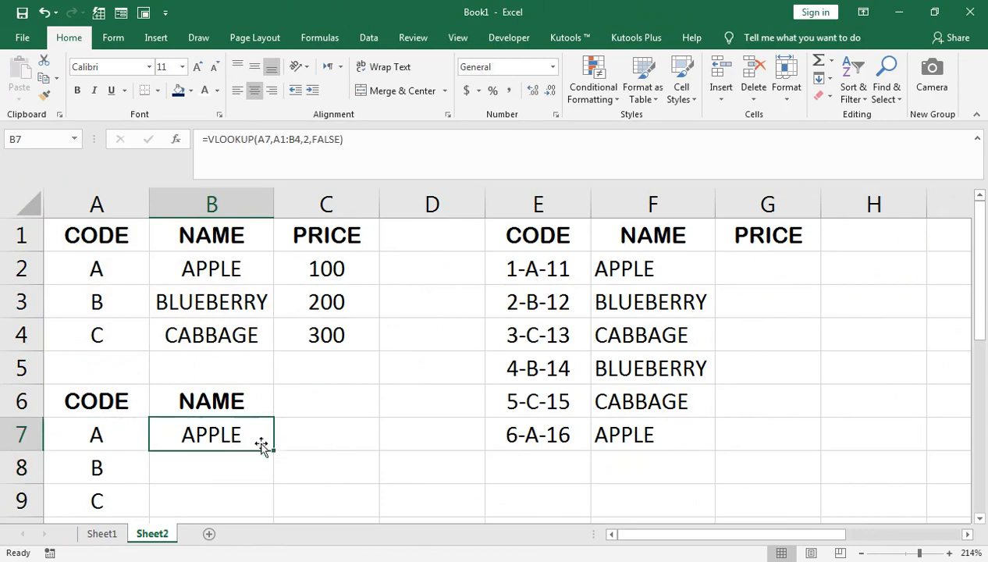
Fill the VLOOKUP formula from B7 down to B9 and change the code in A9 to A.
{"action": "double_click", "coordinate": [273, 450]}
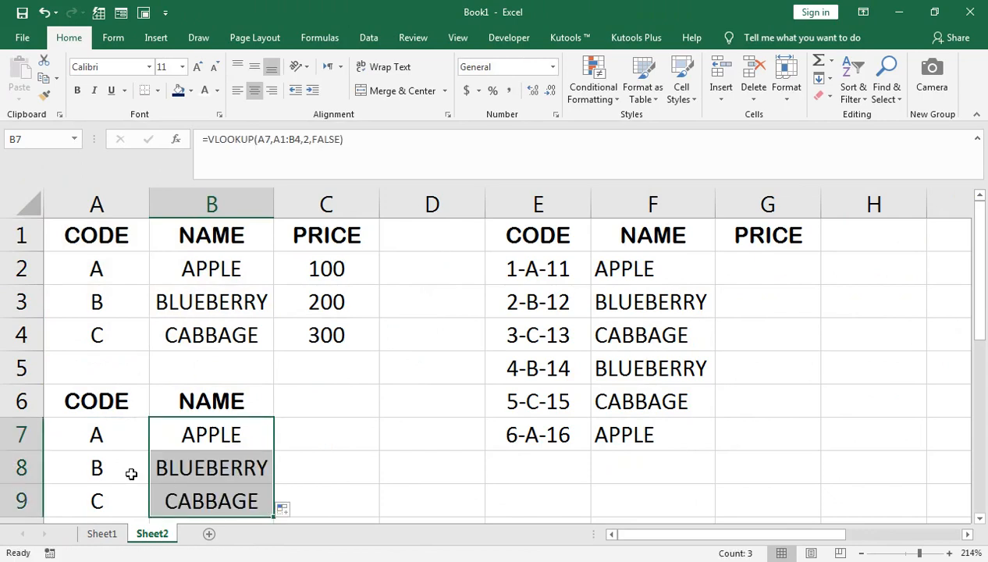
{"action": "left_click", "coordinate": [146, 494]}
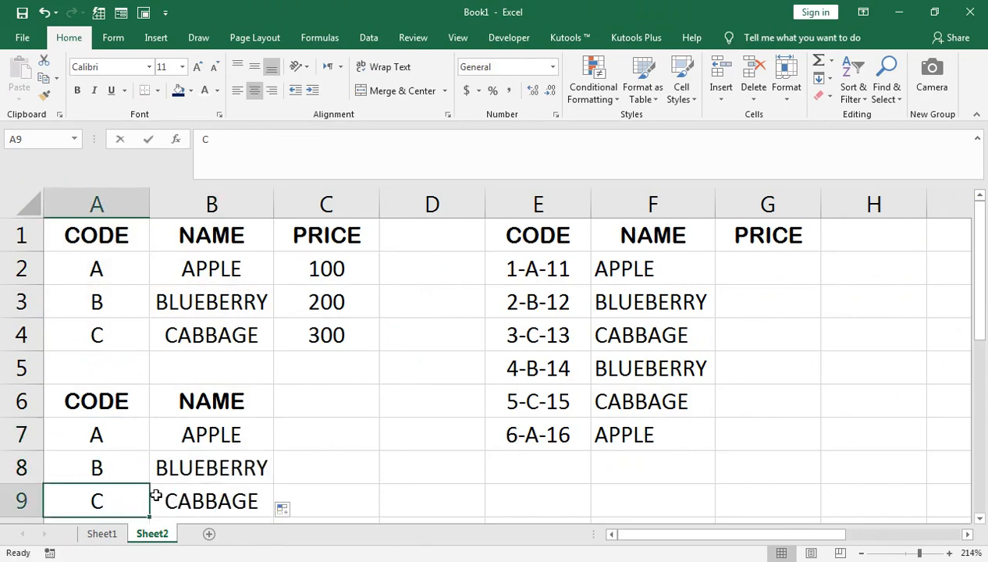
{"action": "type", "text": "A"}
{"action": "key", "text": "Return"}
Check the table range used in B9 and make the table array in B7's VLOOKUP absolute as $A$1:$B$4.
{"action": "double_click", "coordinate": [199, 473]}
{"action": "scroll", "coordinate": [203, 367], "scroll_direction": "up", "scroll_amount": 1}
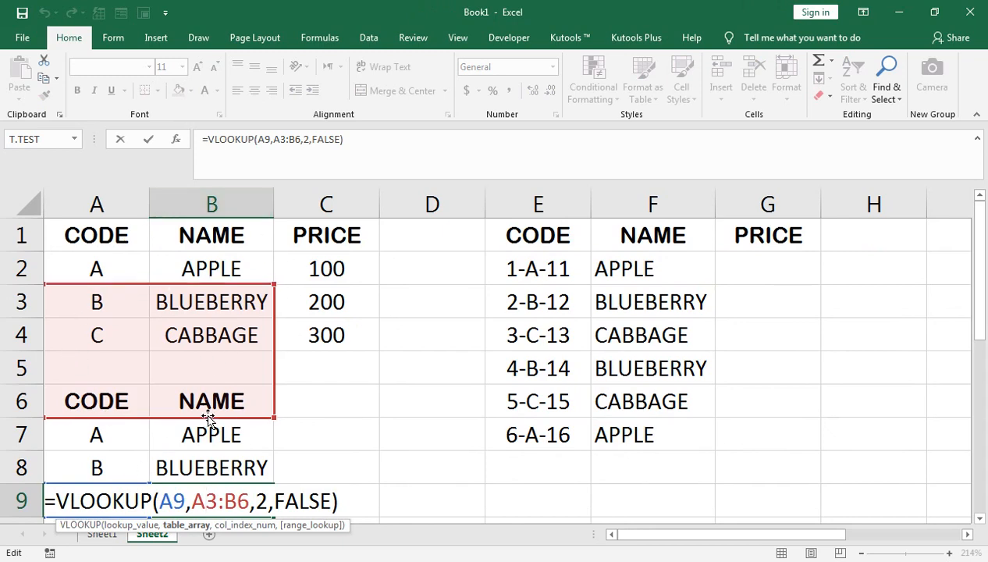
{"action": "key", "text": "Return"}
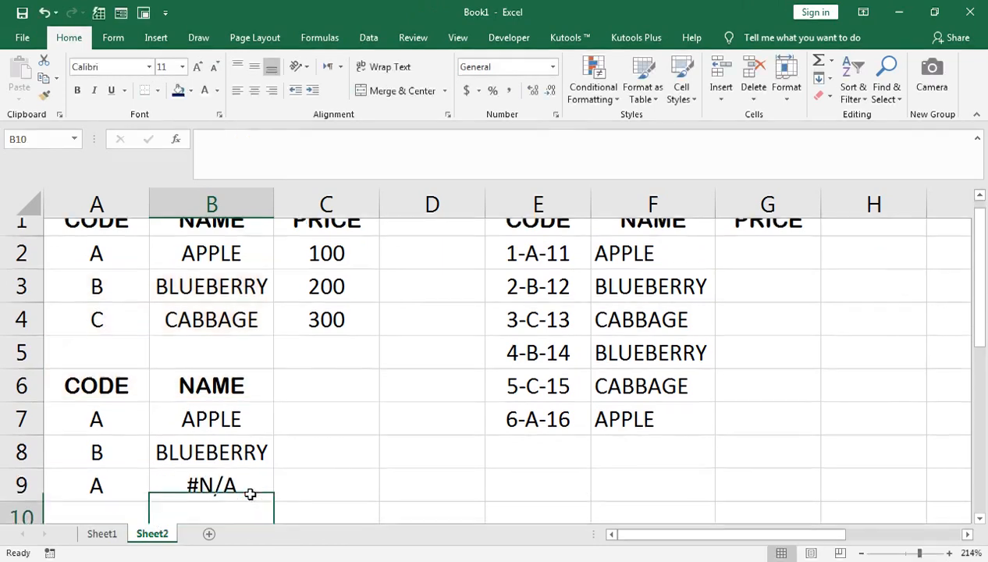
{"action": "scroll", "coordinate": [194, 437], "scroll_direction": "up", "scroll_amount": 1}
{"action": "double_click", "coordinate": [194, 437]}
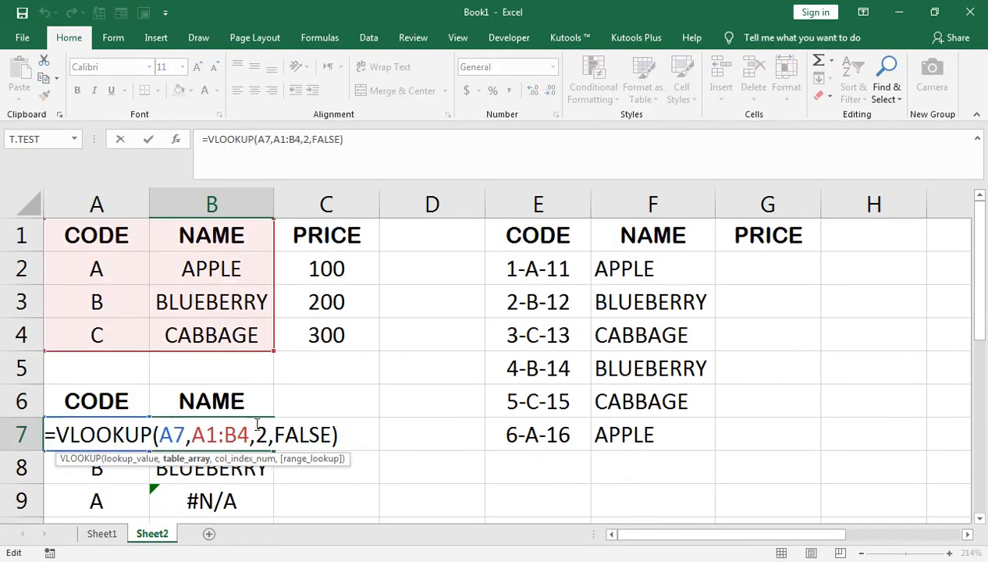
{"action": "left_click_drag", "start_coordinate": [251, 432], "coordinate": [205, 434]}
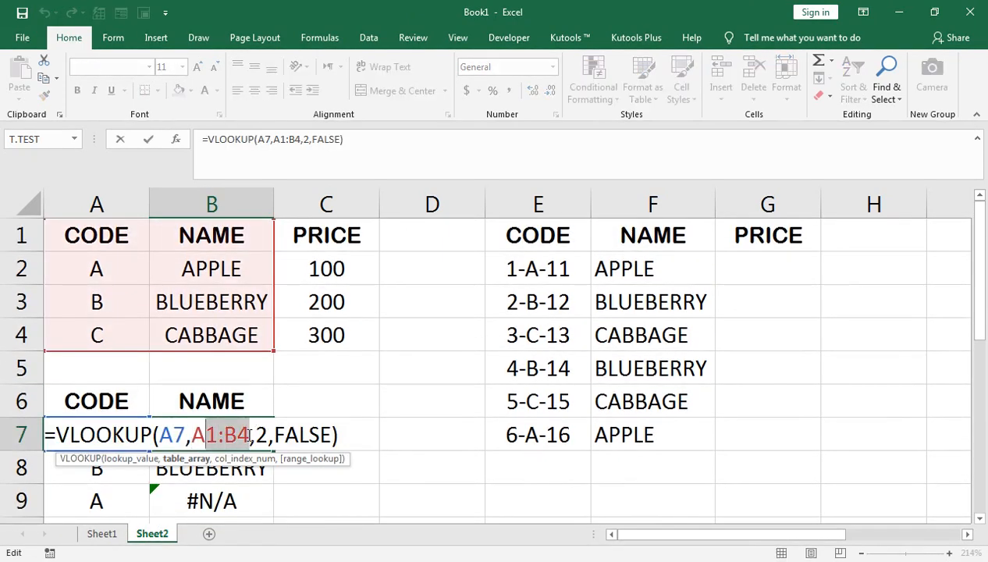
{"action": "key", "text": "F4"}
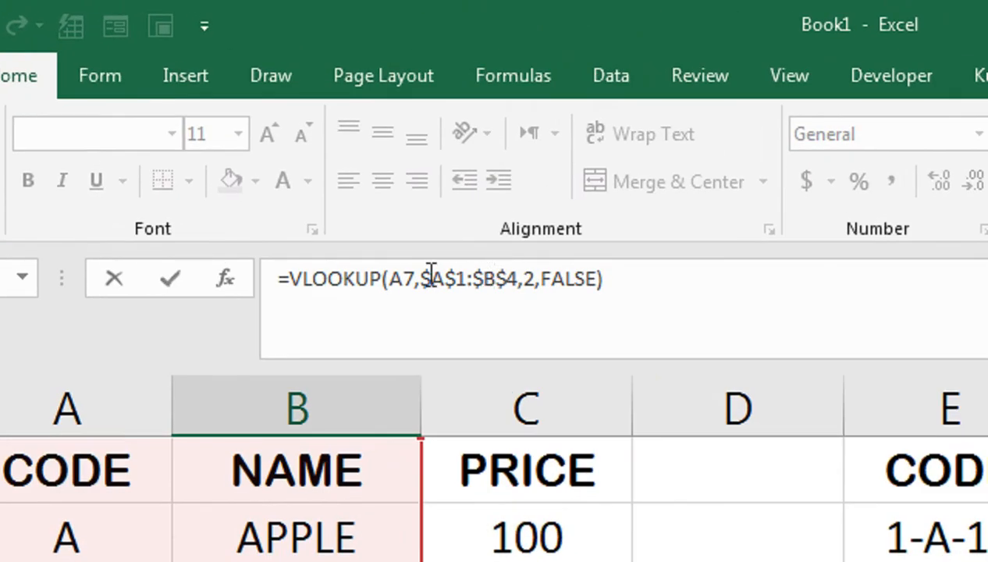
{"action": "key", "text": "F4"}
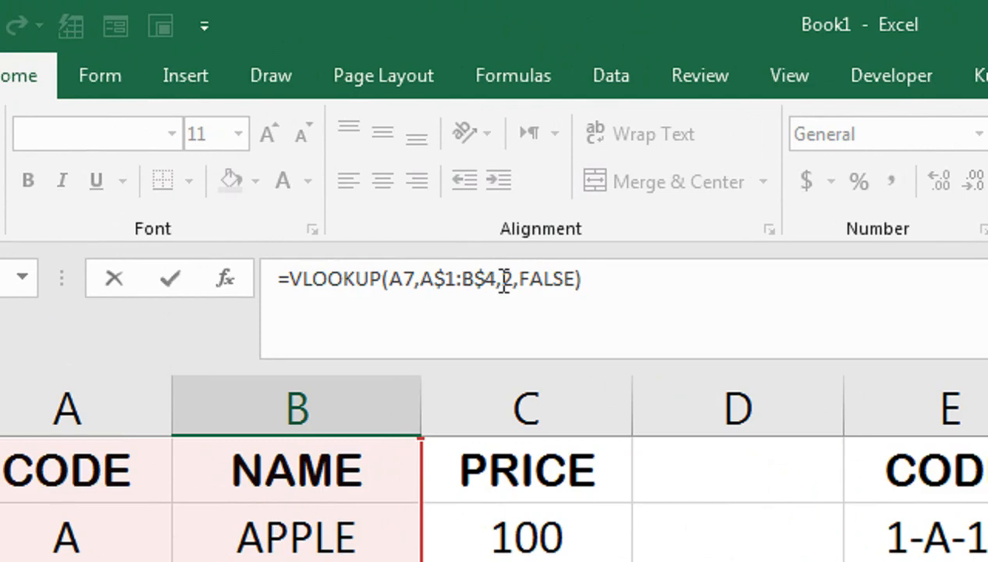
{"action": "key", "text": "F4"}
{"action": "key", "text": "F4"}
{"action": "key", "text": "F4"}
{"action": "key", "text": "Return"}
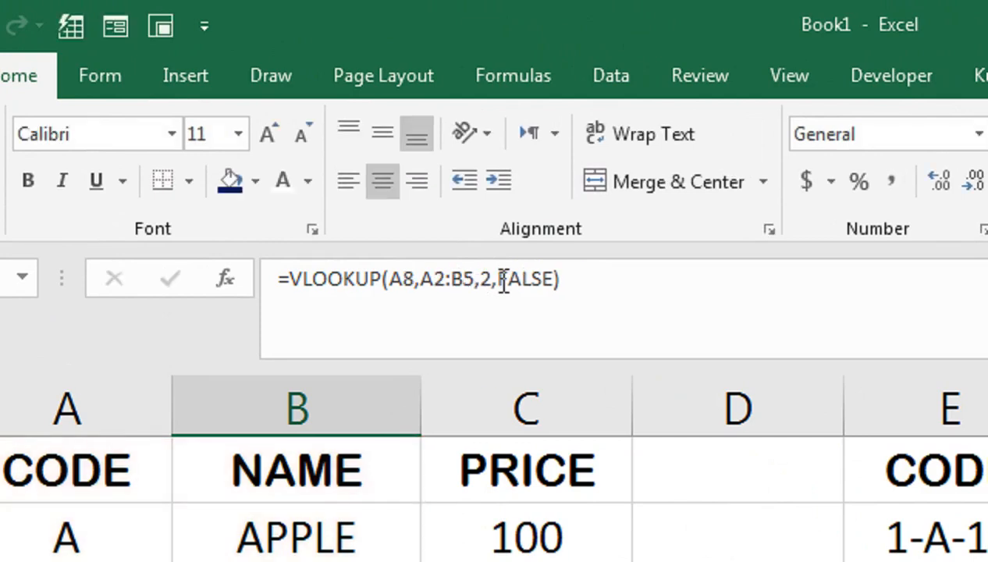
Fill the formula with the absolute range from B7 down to B9 and check the formula in B9.
{"action": "left_click", "coordinate": [253, 428]}
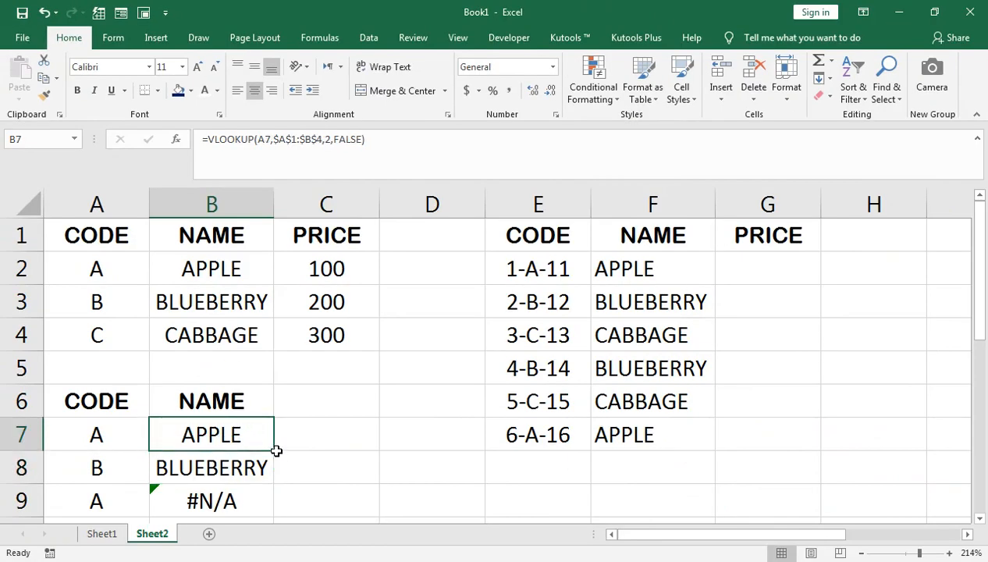
{"action": "left_click", "coordinate": [276, 452]}
{"action": "scroll", "coordinate": [269, 445], "scroll_direction": "down", "scroll_amount": 1}
{"action": "left_click", "coordinate": [269, 440]}
{"action": "double_click", "coordinate": [261, 335]}
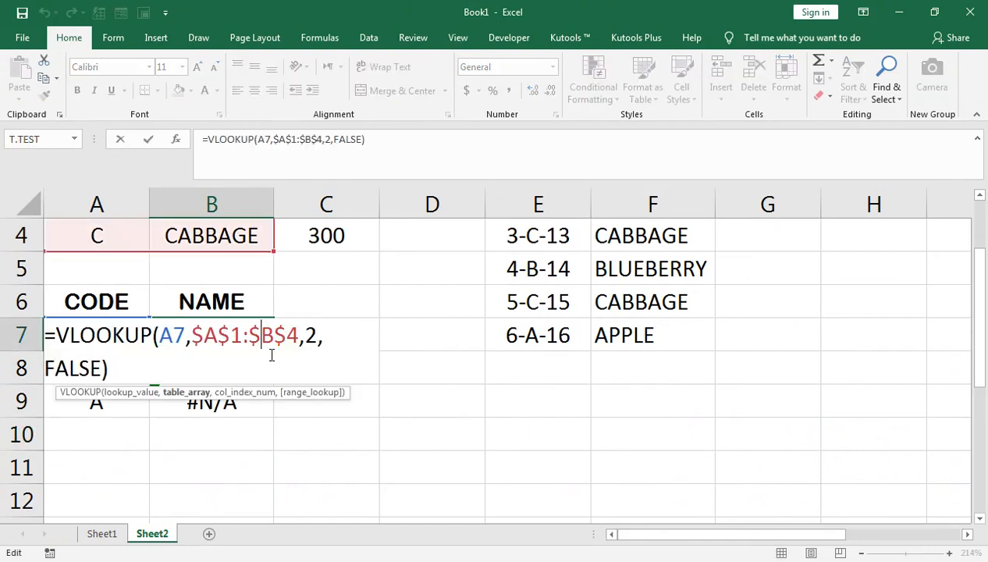
{"action": "key", "text": "Return"}
{"action": "scroll", "coordinate": [258, 351], "scroll_direction": "up", "scroll_amount": 3}
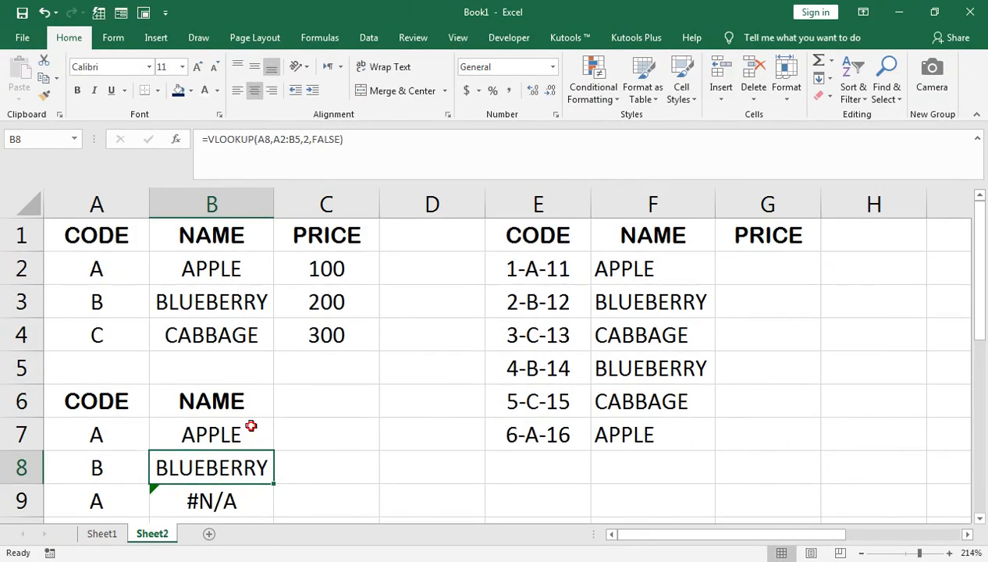
{"action": "left_click", "coordinate": [251, 426]}
{"action": "double_click", "coordinate": [275, 453]}
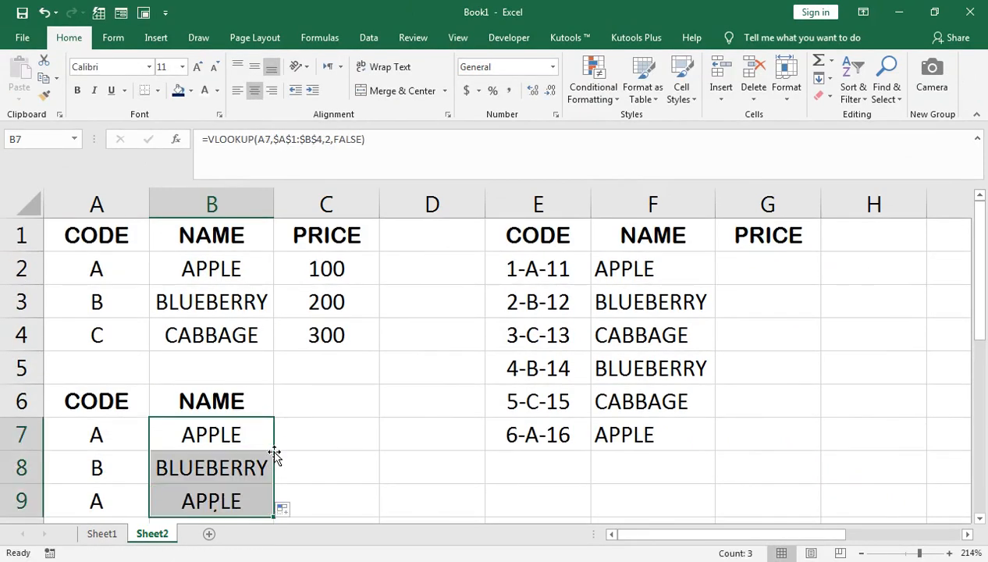
{"action": "left_click", "coordinate": [92, 506]}
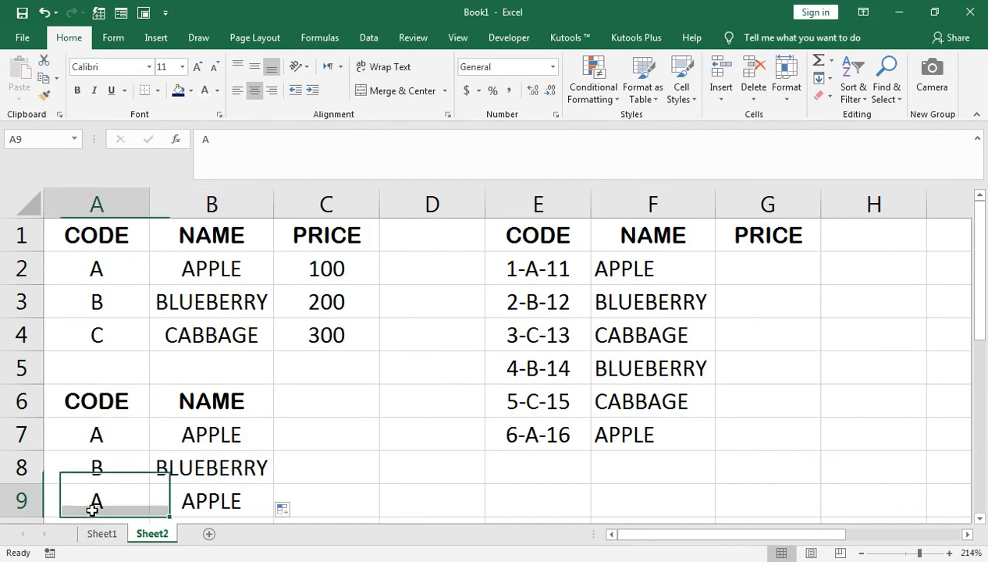
{"action": "left_click", "coordinate": [178, 495]}
{"action": "key", "text": "F2"}
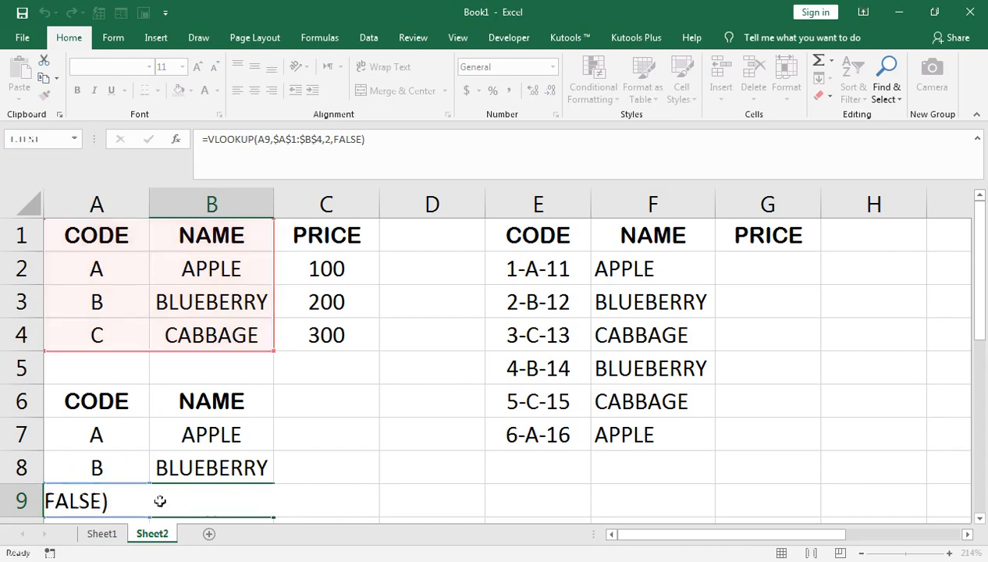
{"action": "key", "text": "Return"}
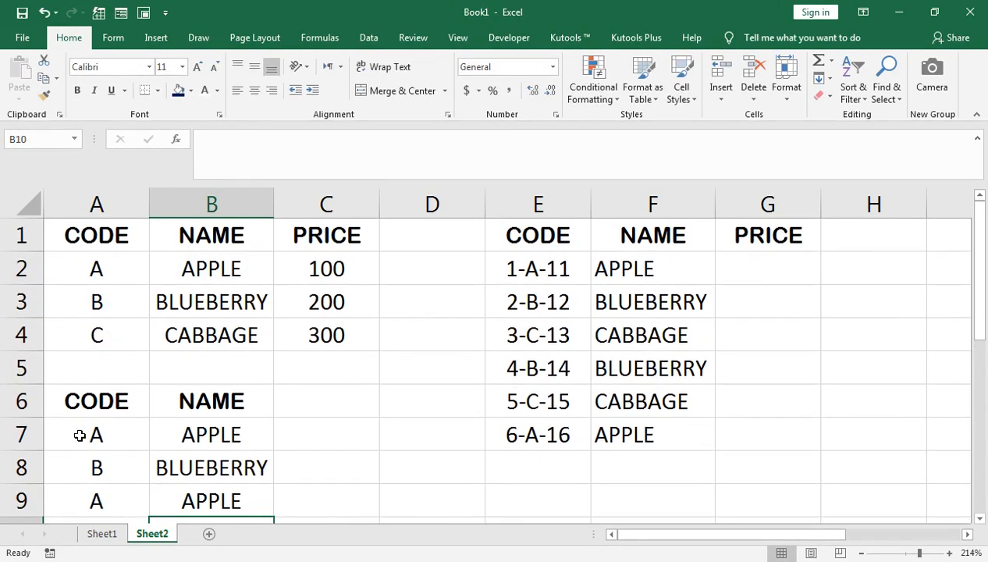
Delete the contents of the second CODE and NAME table in A6:B9.
{"action": "left_click", "coordinate": [143, 386]}
{"action": "key", "text": "ctrl+shift+Right"}
{"action": "key", "text": "ctrl+shift+Down"}
{"action": "key", "text": "Delete"}
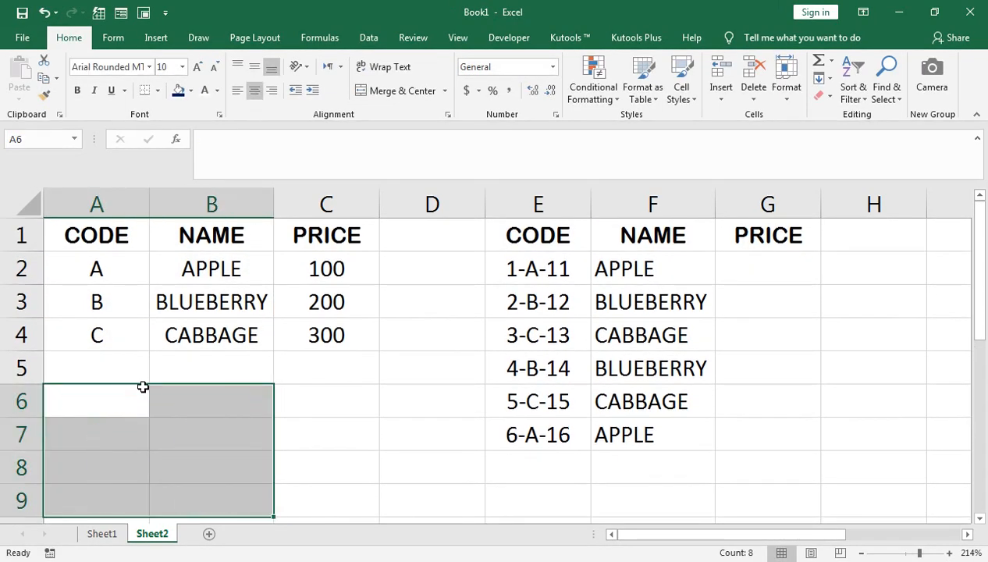
{"action": "left_click", "coordinate": [570, 246]}
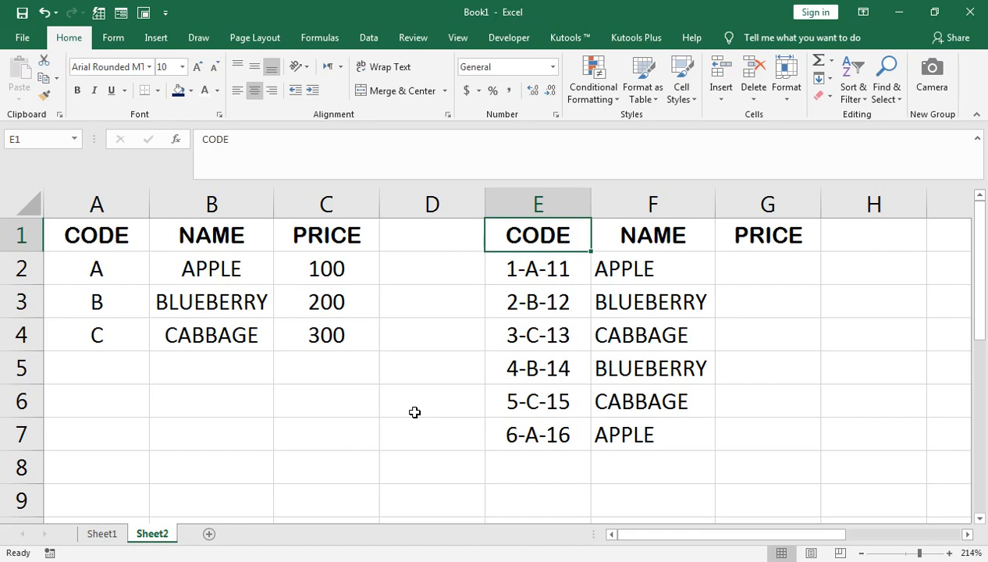
Switch to Chrome to view the YouTube channel's videos page, and return to the Excel workbook.
{"action": "mouse_move", "coordinate": [266, 558]}
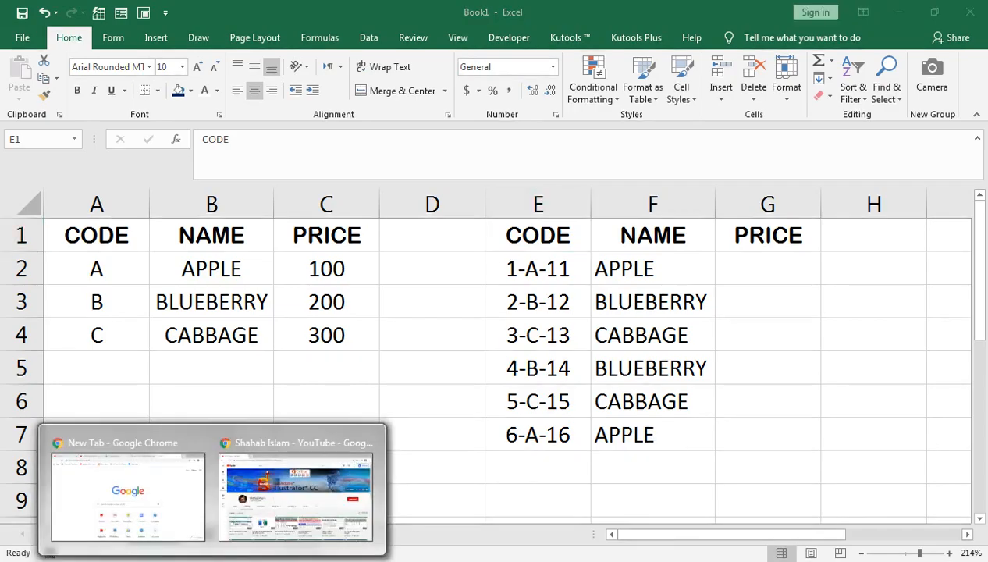
{"action": "left_click", "coordinate": [268, 487]}
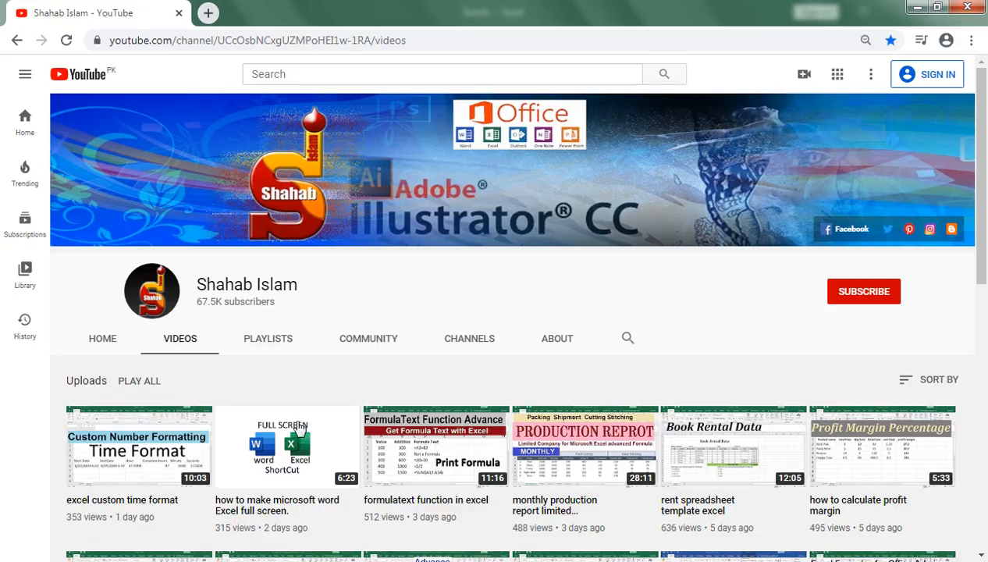
{"action": "left_click", "coordinate": [17, 40]}
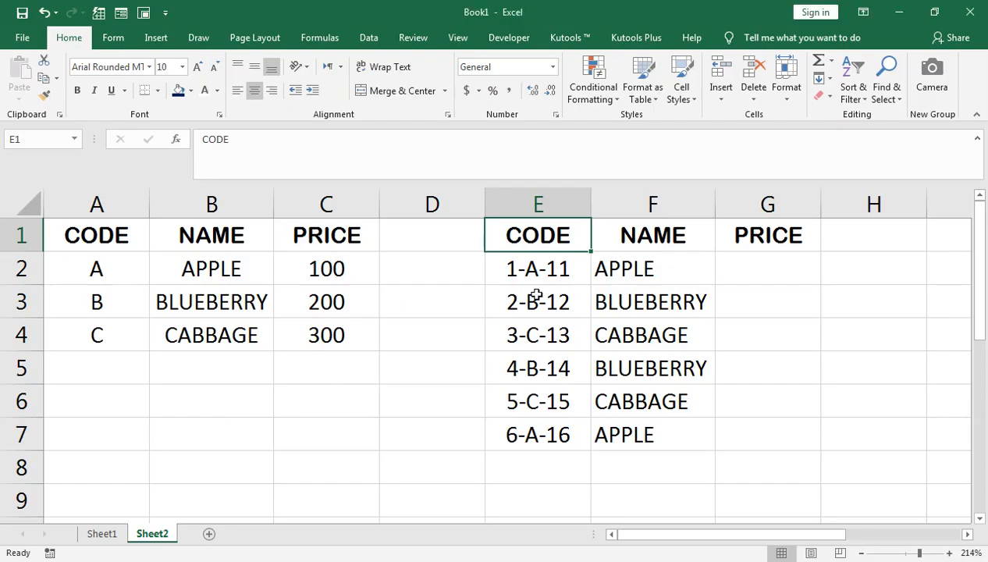
Copy the text of the formula =VLOOKUP(MID(E2,3,1),DATA,2,FALSE) from F2 and paste it into G2.
{"action": "left_click", "coordinate": [599, 270]}
{"action": "double_click", "coordinate": [665, 273]}
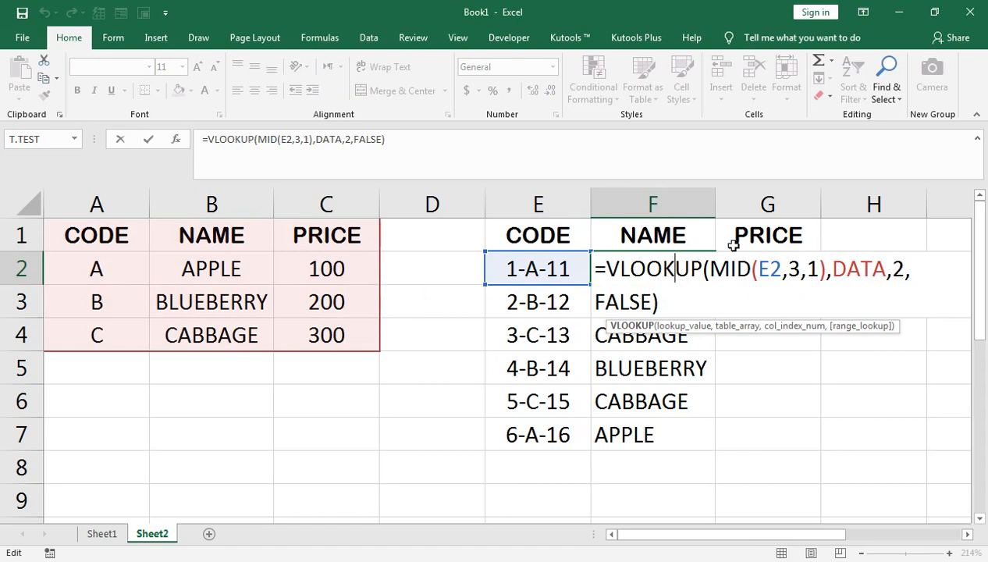
{"action": "key", "text": "Return"}
{"action": "key", "text": "Up"}
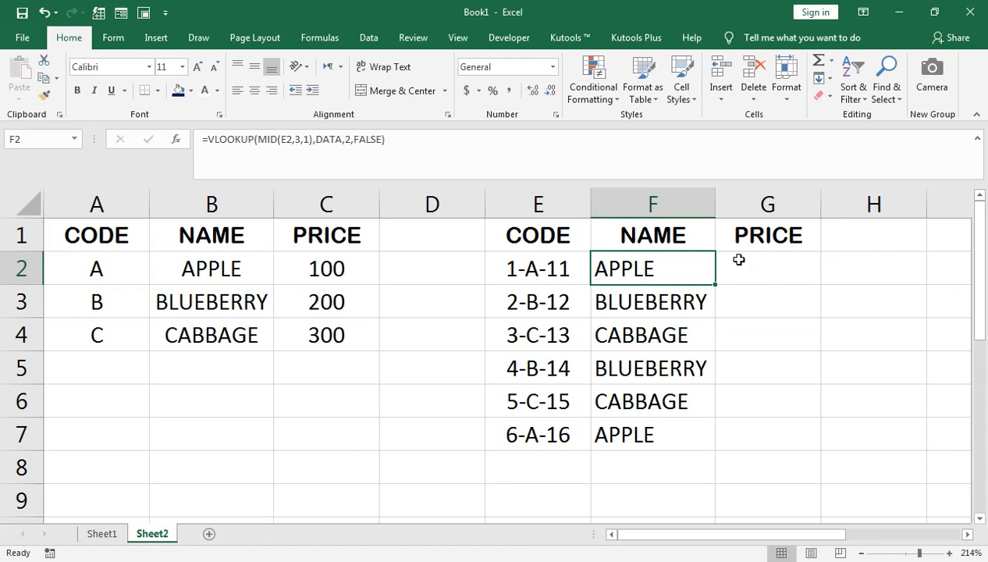
{"action": "double_click", "coordinate": [324, 141]}
{"action": "double_click", "coordinate": [324, 140]}
{"action": "double_click", "coordinate": [324, 140]}
{"action": "triple_click", "coordinate": [324, 140]}
{"action": "key", "text": "ctrl+c"}
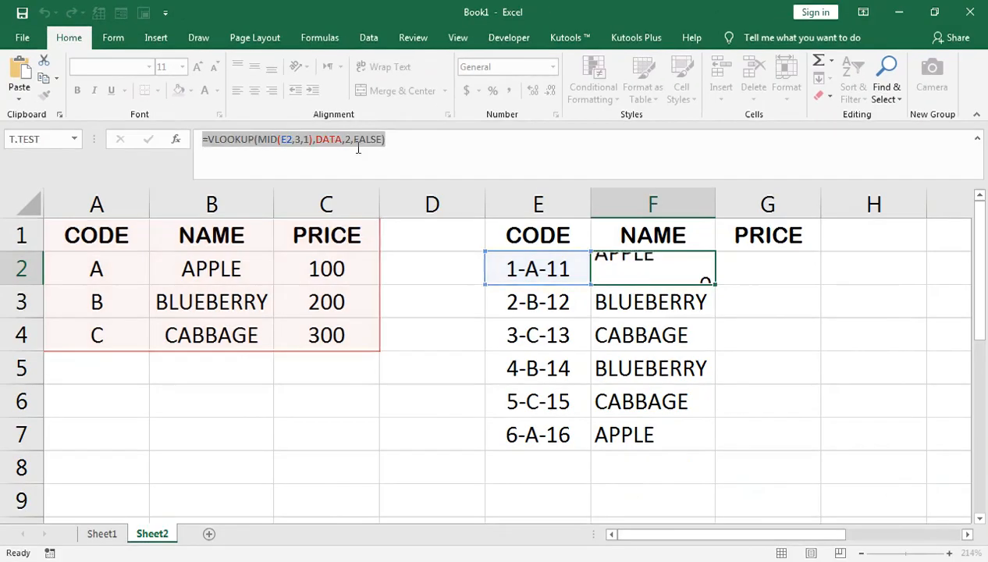
{"action": "key", "text": "Return"}
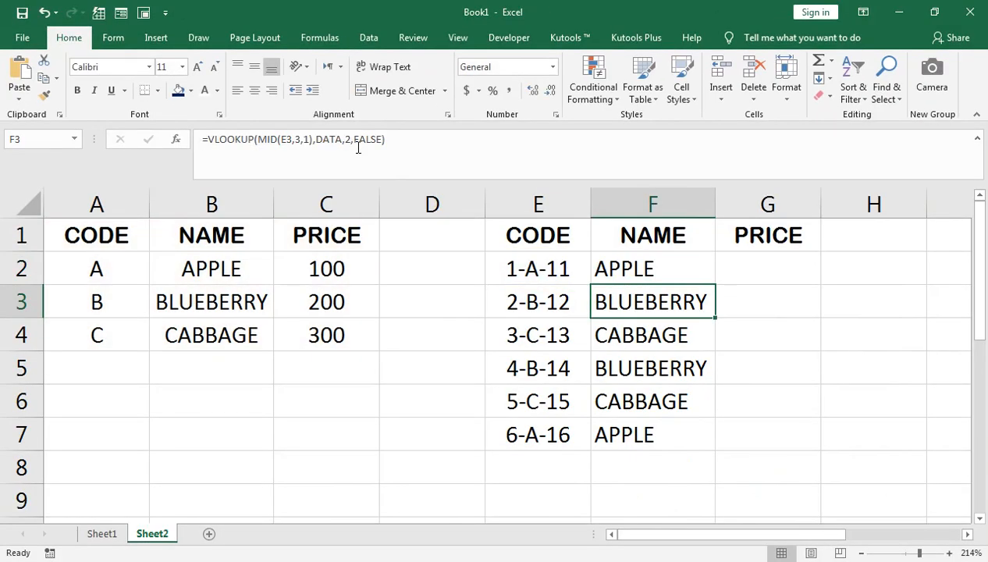
{"action": "key", "text": "Right"}
{"action": "key", "text": "Up"}
{"action": "key", "text": "ctrl+v"}
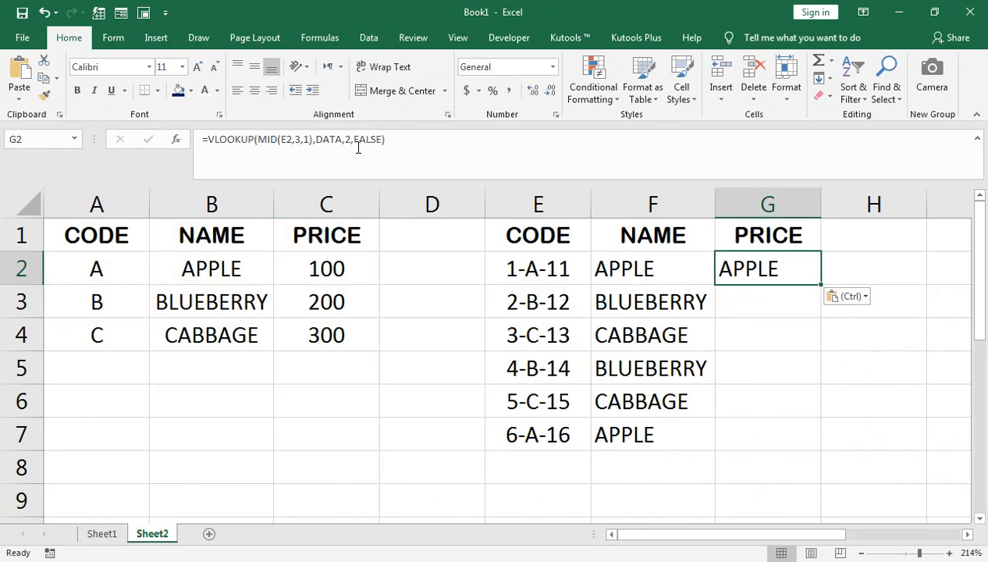
Set the column index in G2's VLOOKUP formula to 3 and fill the formula down to G7.
{"action": "key", "text": "F2"}
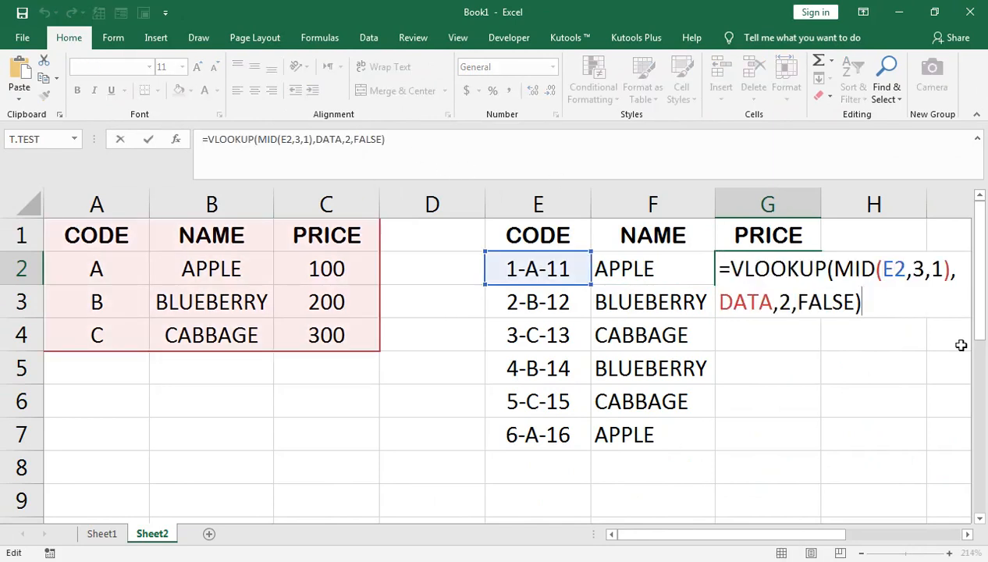
{"action": "left_click", "coordinate": [792, 303]}
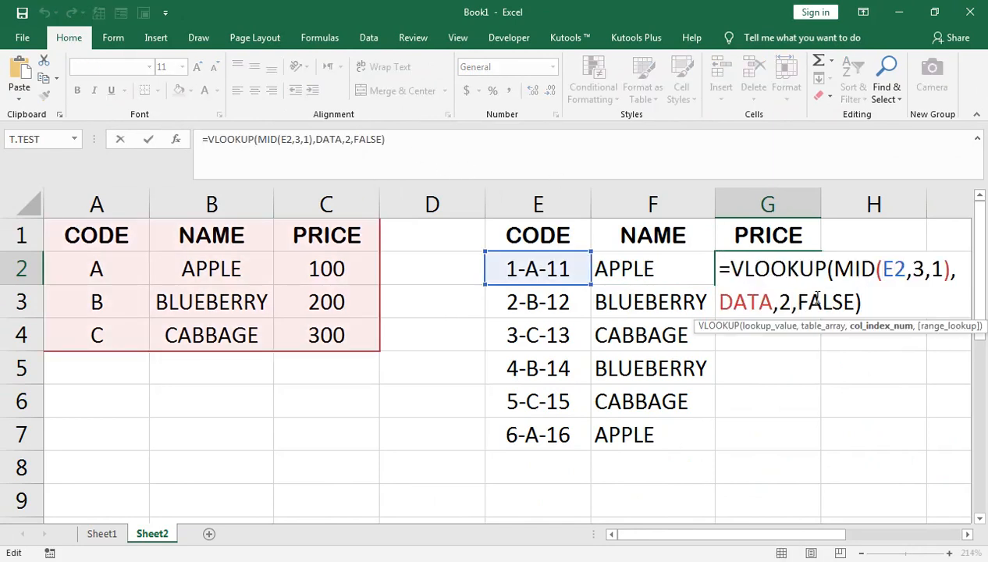
{"action": "key", "text": "BackSpace"}
{"action": "type", "text": "3"}
{"action": "key", "text": "Return"}
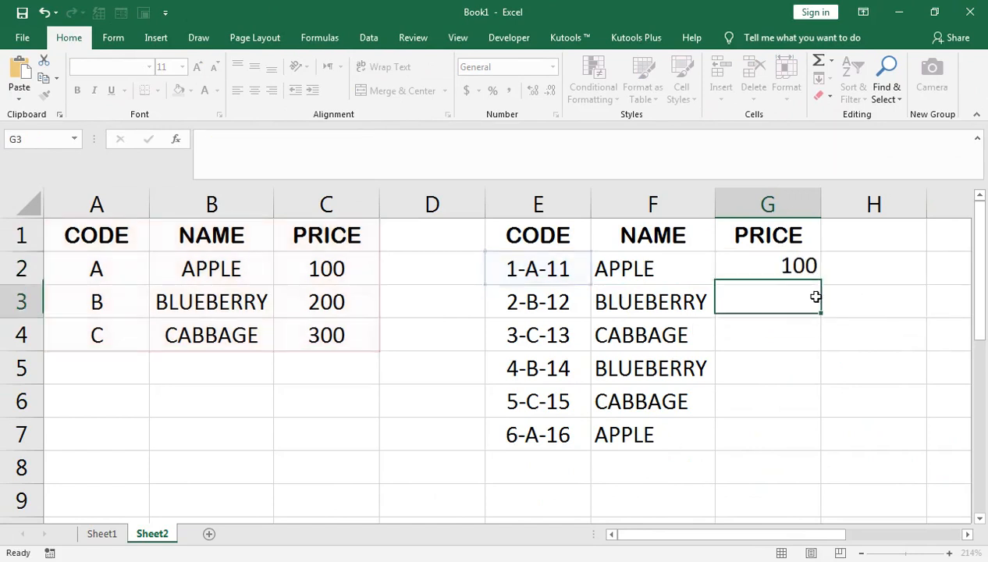
{"action": "left_click", "coordinate": [799, 265]}
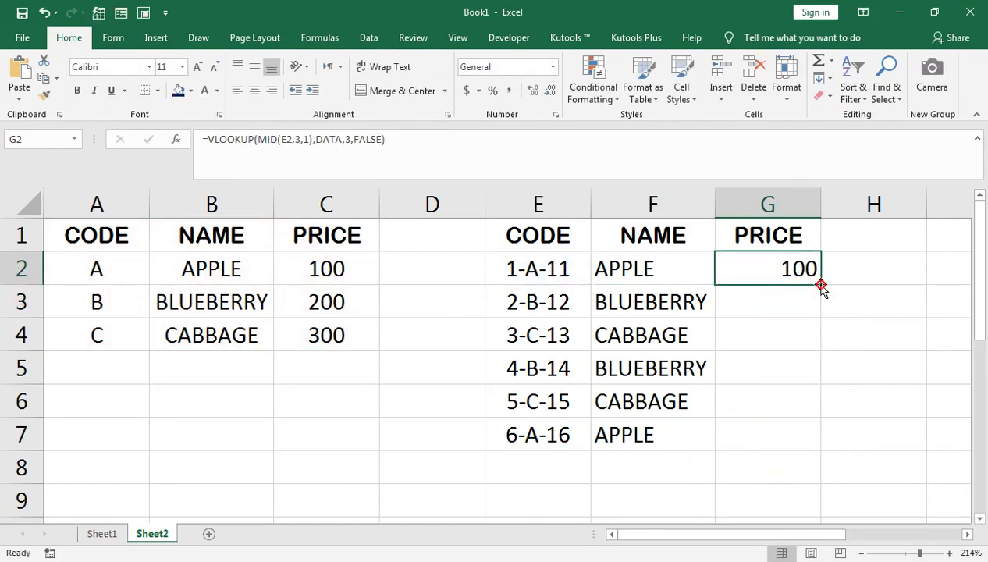
{"action": "double_click", "coordinate": [821, 285]}
Center the contents of the CODE, NAME and PRICE table in E1:G7 horizontally.
{"action": "left_click", "coordinate": [527, 232]}
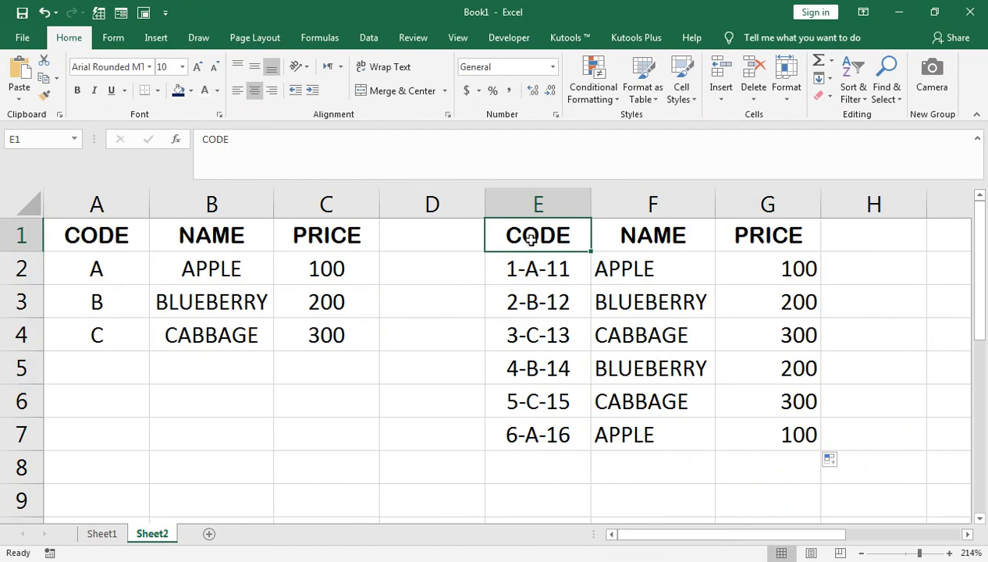
{"action": "key", "text": "ctrl+shift+Right"}
{"action": "key", "text": "ctrl+shift+Down"}
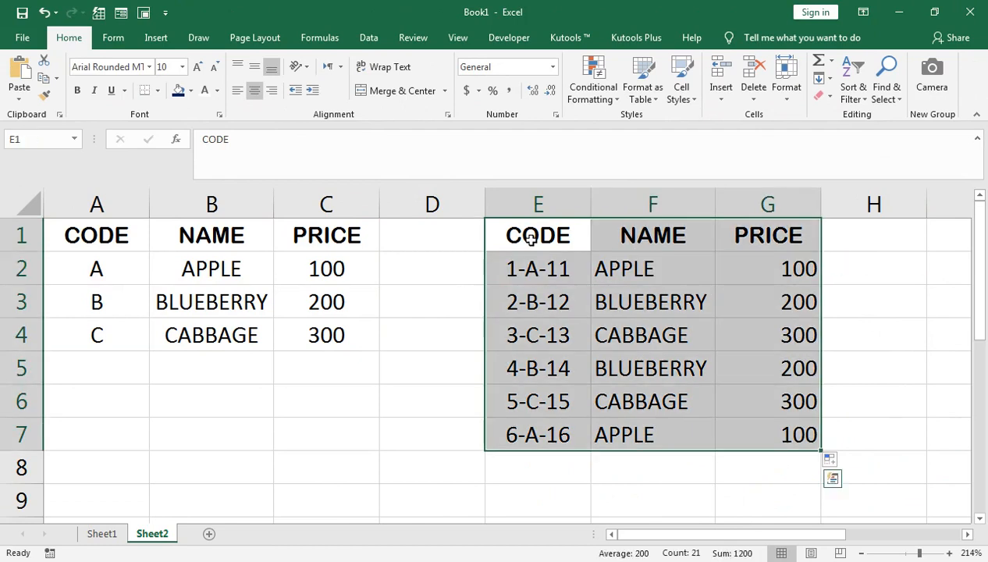
{"action": "left_click", "coordinate": [254, 90]}
{"action": "left_click", "coordinate": [254, 91]}
{"action": "left_click", "coordinate": [255, 91]}
{"action": "left_click", "coordinate": [254, 91]}
{"action": "left_click", "coordinate": [490, 278]}
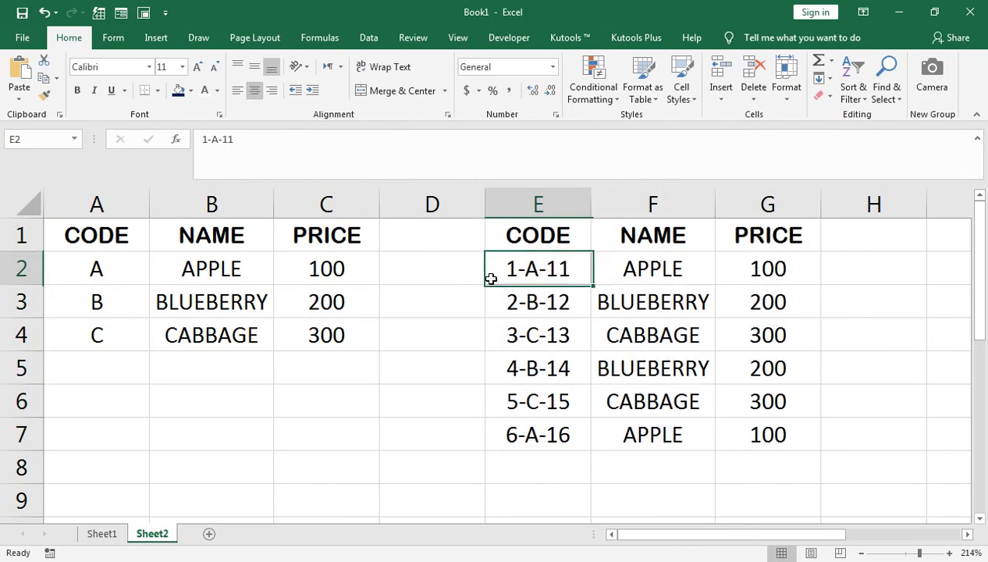
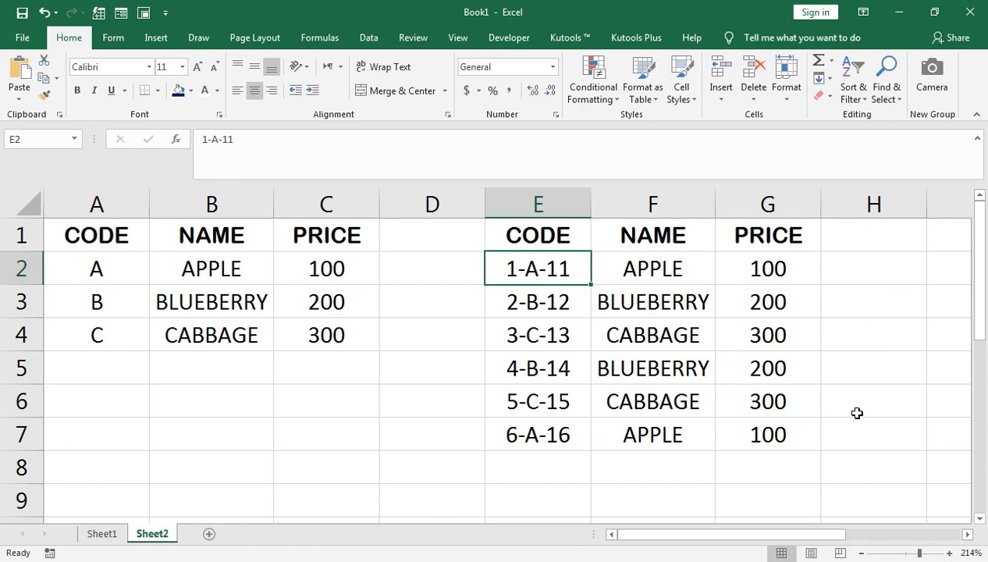
{"action": "key", "text": "Right"}
{"action": "key", "text": "Right"}
{"action": "key", "text": "Right"}
{"action": "key", "text": "Right"}
{"action": "key", "text": "Left"}
{"action": "key", "text": "Right"}
{"action": "key", "text": "Right"}
{"action": "key", "text": "Left"}
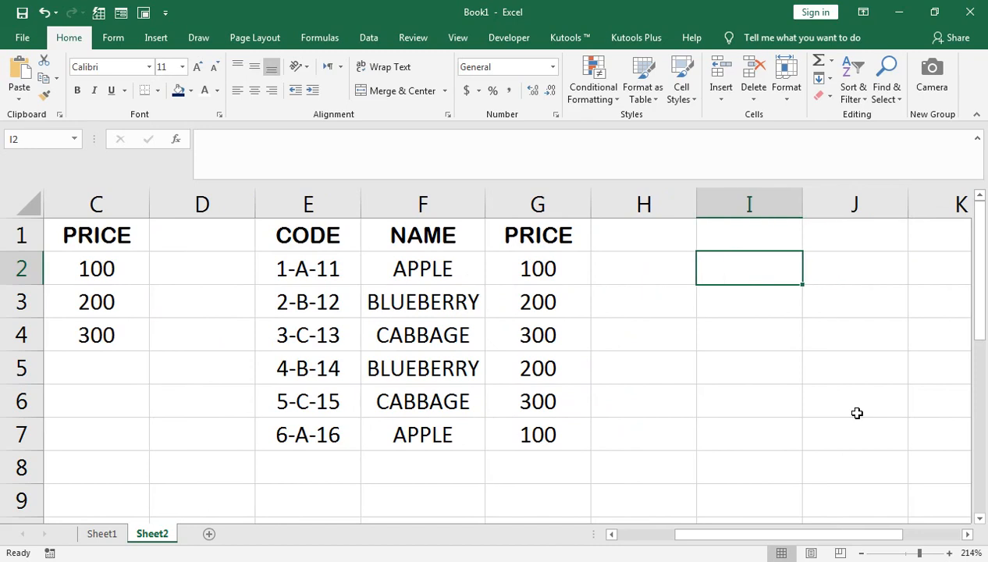
Enter APPLE in all capitals in cell I2.
{"action": "type", "text": "aPLLE"}
{"action": "key", "text": "Return"}
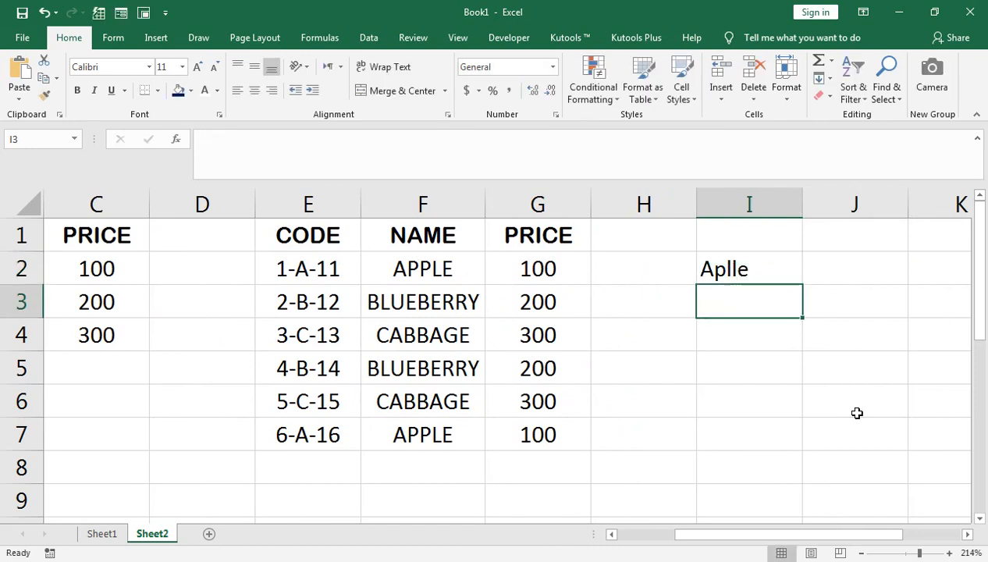
{"action": "key", "text": "Up"}
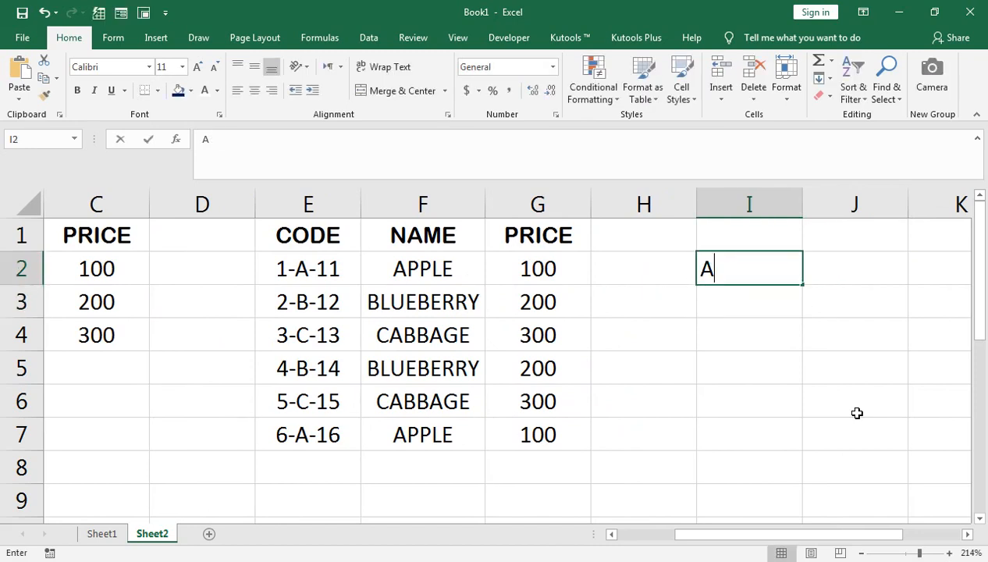
{"action": "type", "text": "APPLE"}
{"action": "key", "text": "Return"}
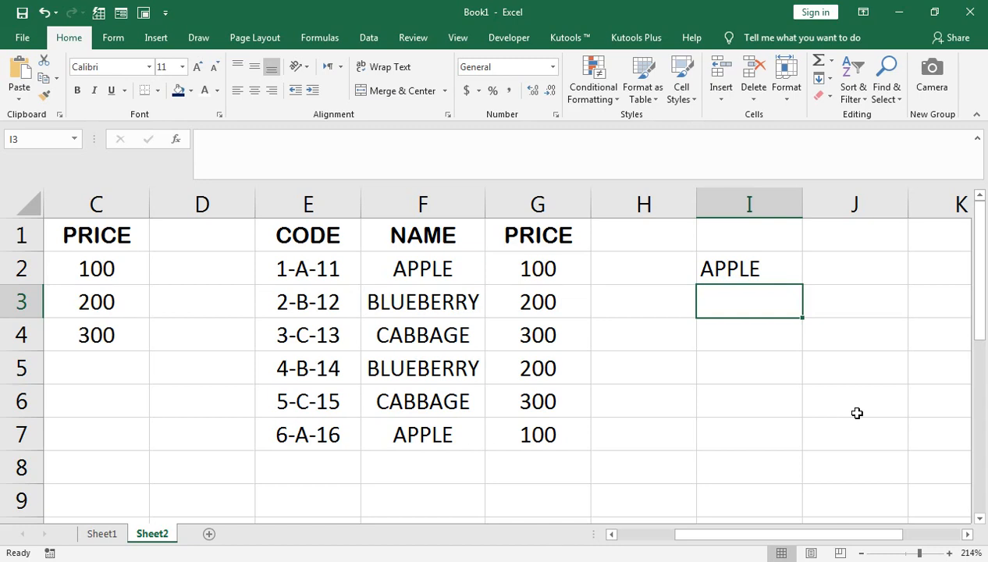
Enter BLUEBERRY in I3 and CABBAGE in I4, fitting column I's width to the longer name.
{"action": "type", "text": "BLUEBERRY"}
{"action": "key", "text": "Return"}
{"action": "key", "text": "Up"}
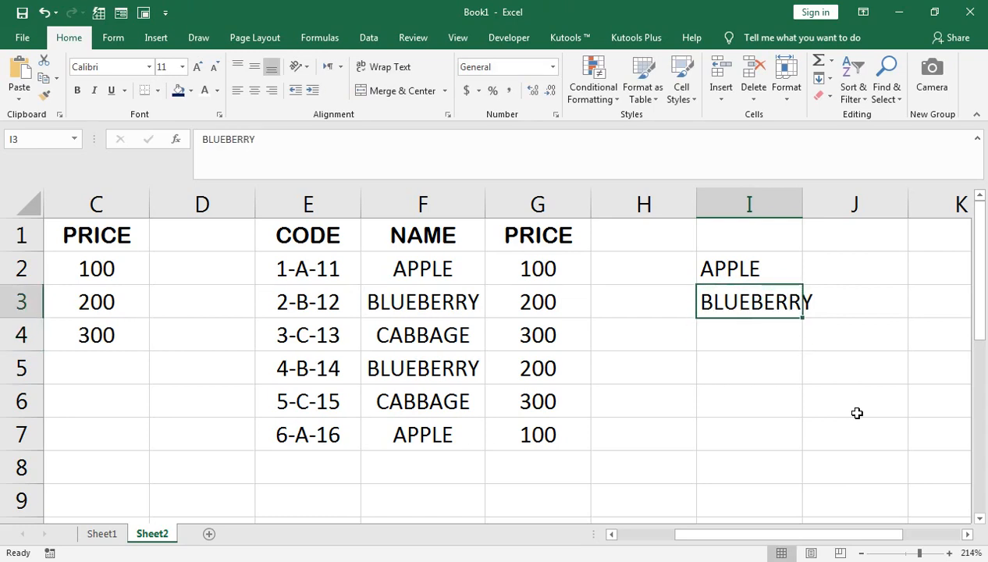
{"action": "key", "text": "alt+o"}
{"action": "key", "text": "a"}
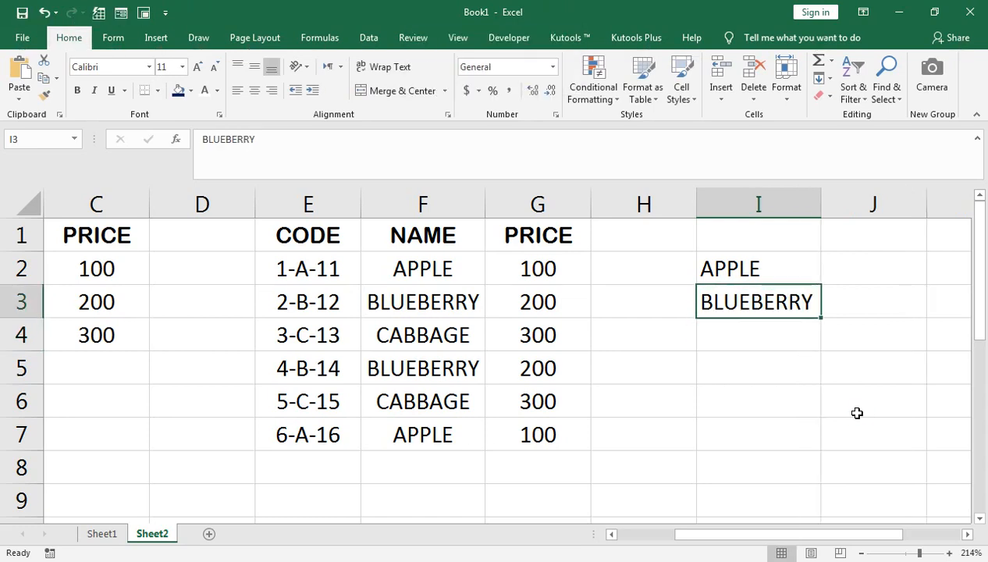
{"action": "key", "text": "Down"}
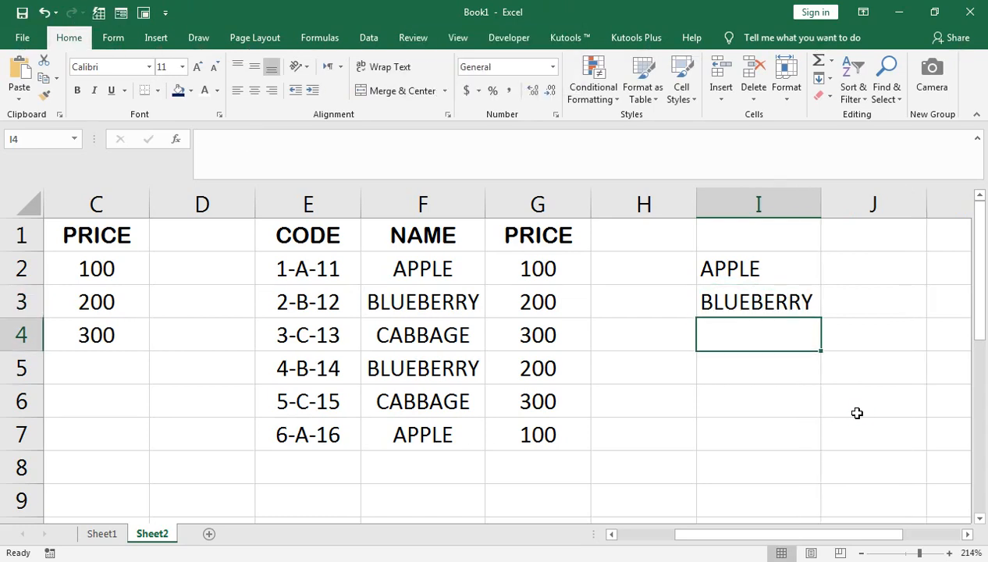
{"action": "type", "text": "CABBAGE"}
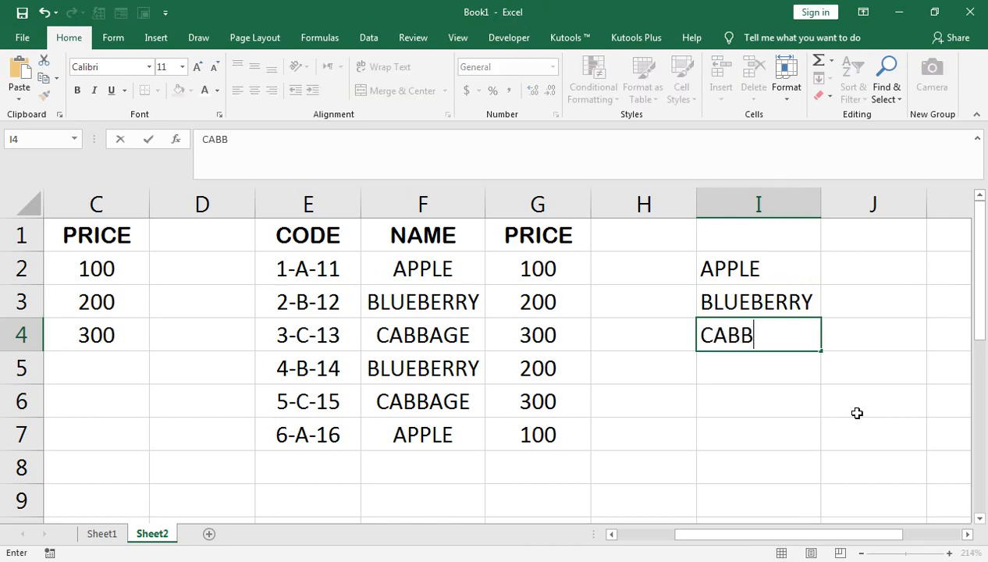
{"action": "key", "text": "Return"}
Add the headers NAME, Count and Total Amount in I1:K1 above the name list.
{"action": "key", "text": "Up"}
{"action": "key", "text": "Up"}
{"action": "key", "text": "Up"}
{"action": "key", "text": "Up"}
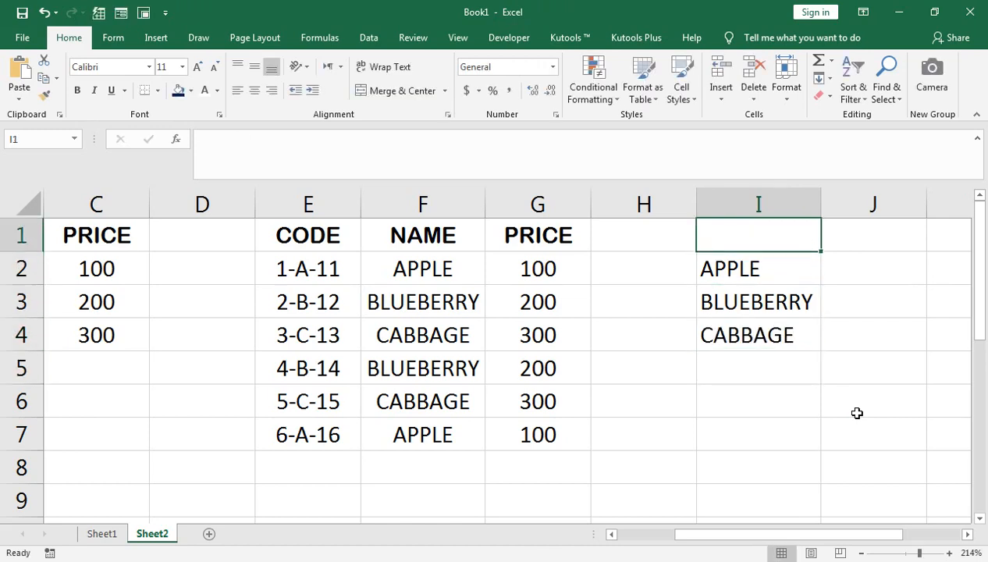
{"action": "type", "text": "NAME"}
{"action": "key", "text": "Tab"}
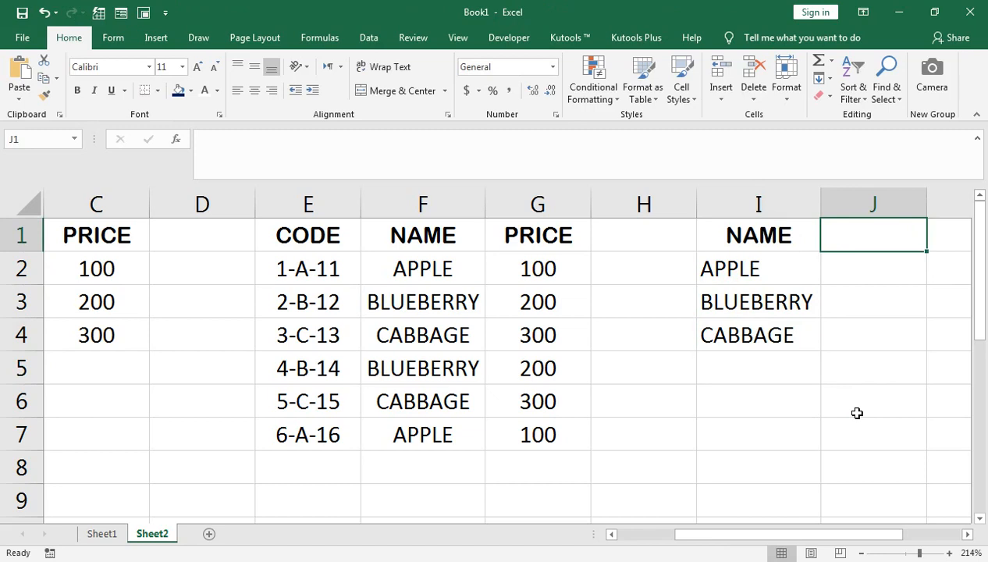
{"action": "type", "text": "cOUNT"}
{"action": "key", "text": "Tab"}
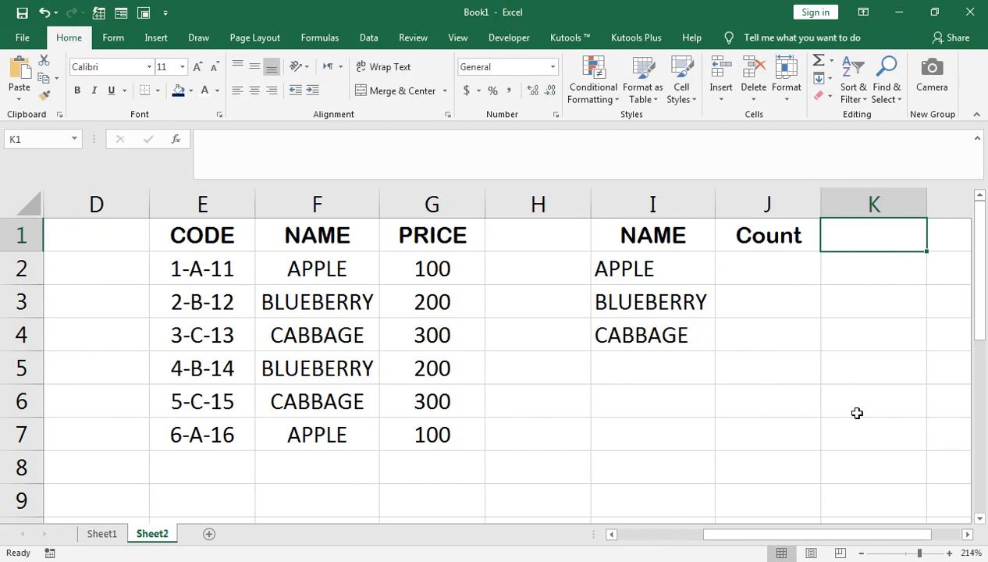
{"action": "type", "text": "T"}
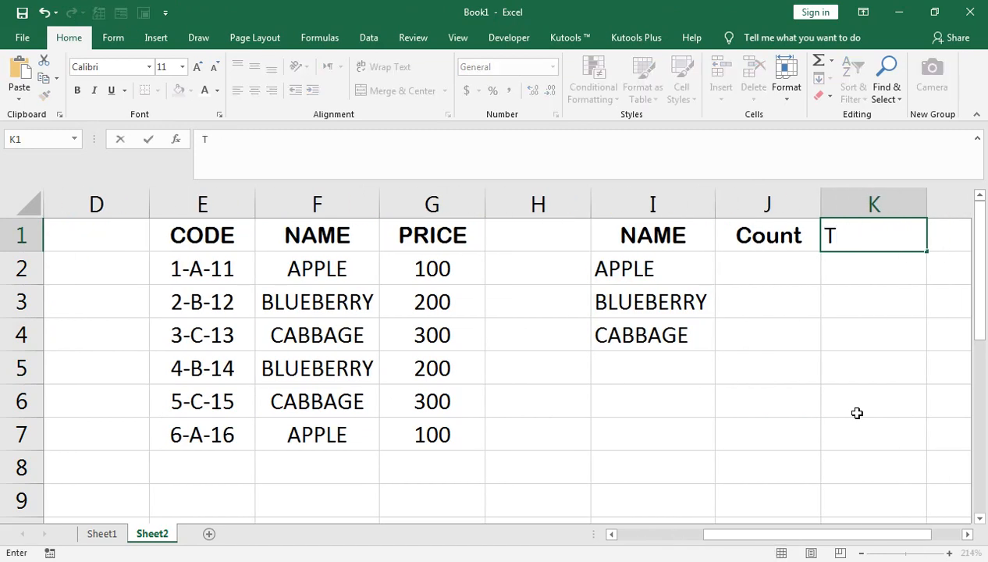
{"action": "type", "text": "otal AMount"}
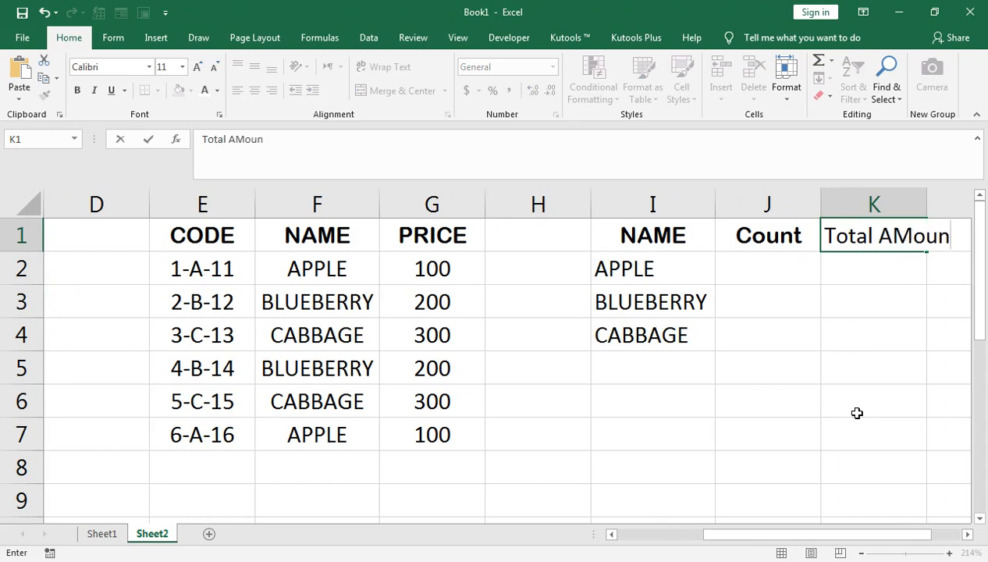
{"action": "key", "text": "Return"}
Fit column K's width to the Total Amount header.
{"action": "key", "text": "Up"}
{"action": "key", "text": "Right"}
{"action": "key", "text": "Right"}
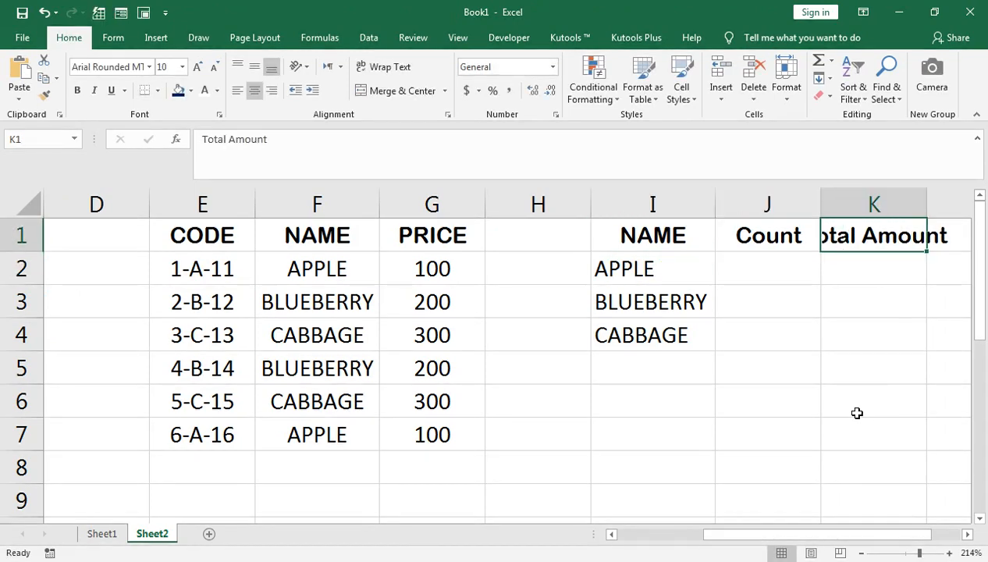
{"action": "key", "text": "alt+o"}
{"action": "key", "text": "c"}
{"action": "key", "text": "a"}
Begin a COUNTIF formula in J2 with the absolute range $F$2:$F$7 from the NAME column.
{"action": "key", "text": "Down"}
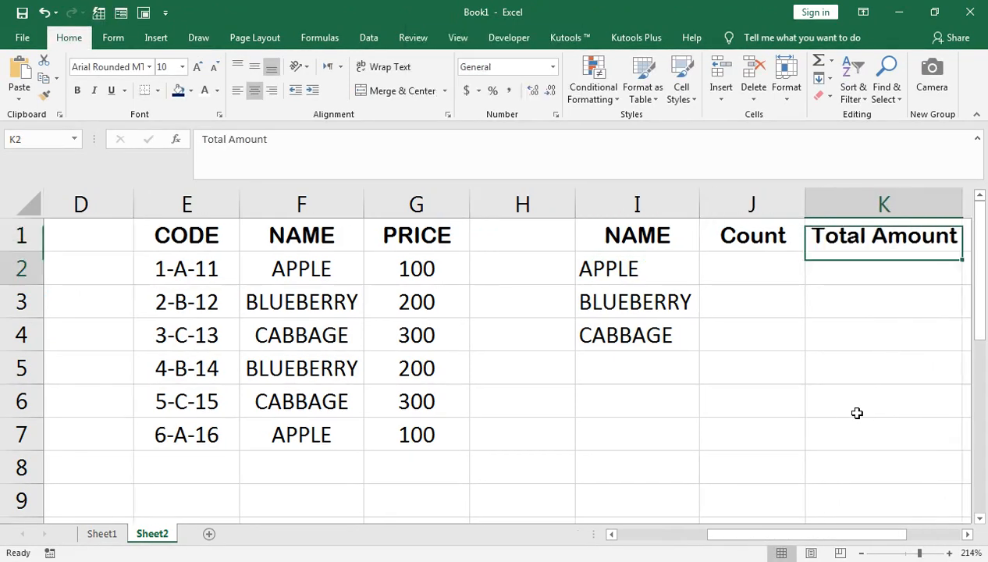
{"action": "key", "text": "Left"}
{"action": "type", "text": "=cou"}
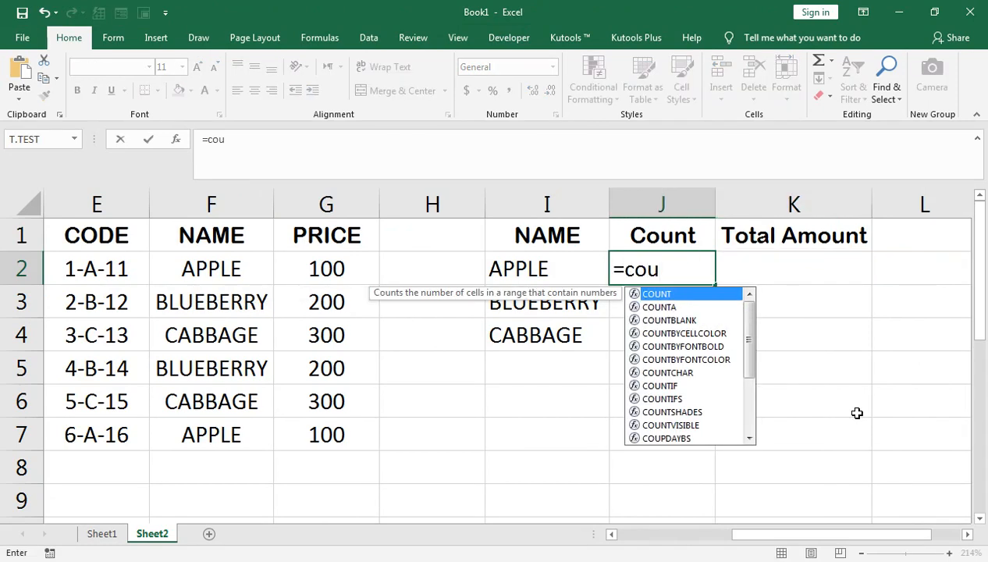
{"action": "type", "text": "nt"}
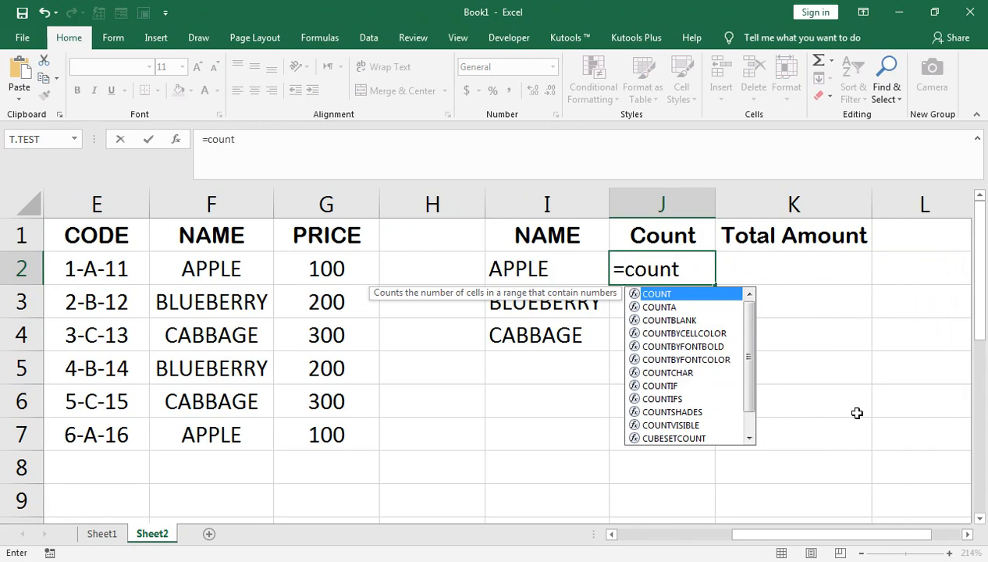
{"action": "key", "text": "BackSpace"}
{"action": "key", "text": "BackSpace"}
{"action": "key", "text": "BackSpace"}
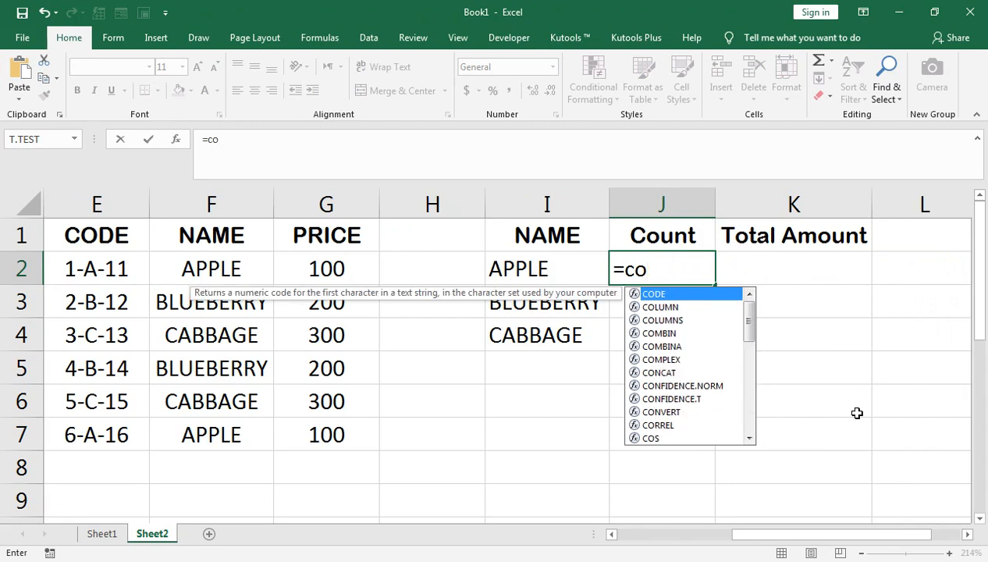
{"action": "type", "text": "unti"}
{"action": "key", "text": "Tab"}
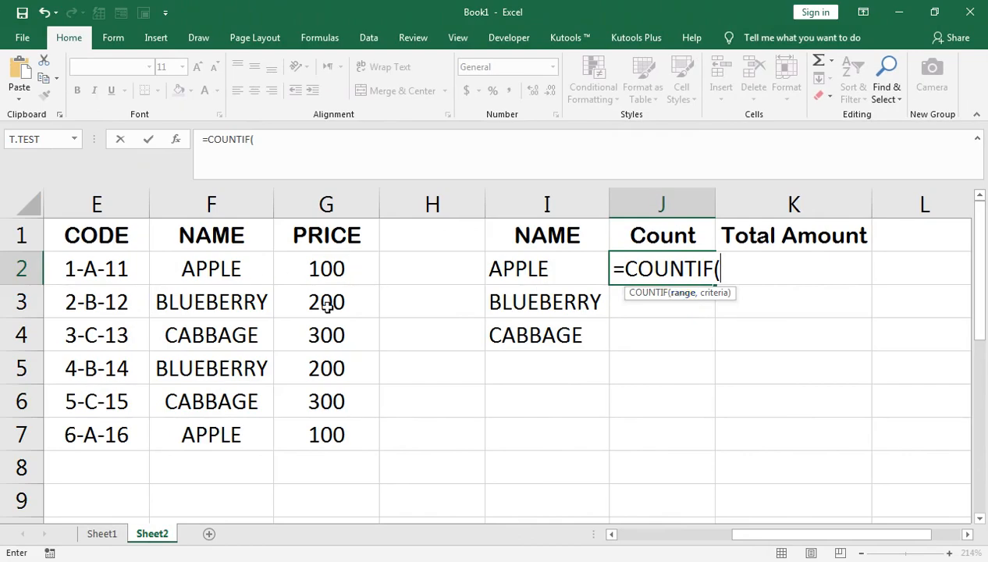
{"action": "left_click", "coordinate": [242, 269]}
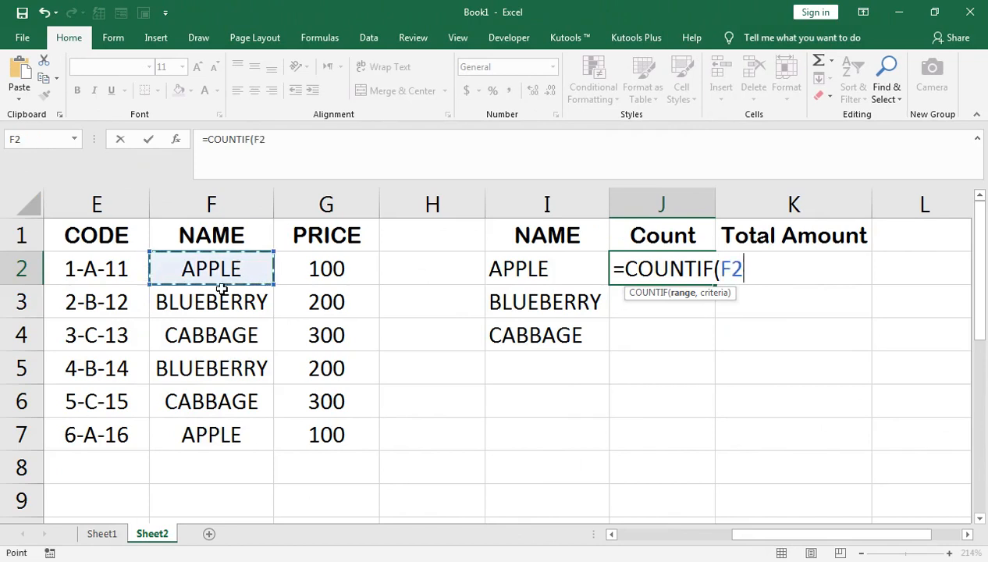
{"action": "key", "text": "ctrl+shift+Down"}
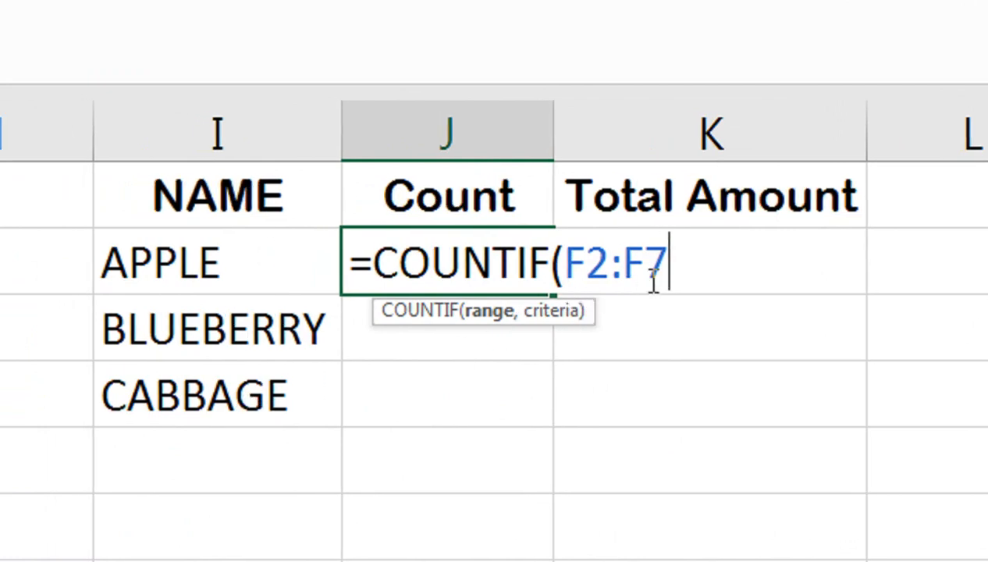
{"action": "key", "text": "shift+Left"}
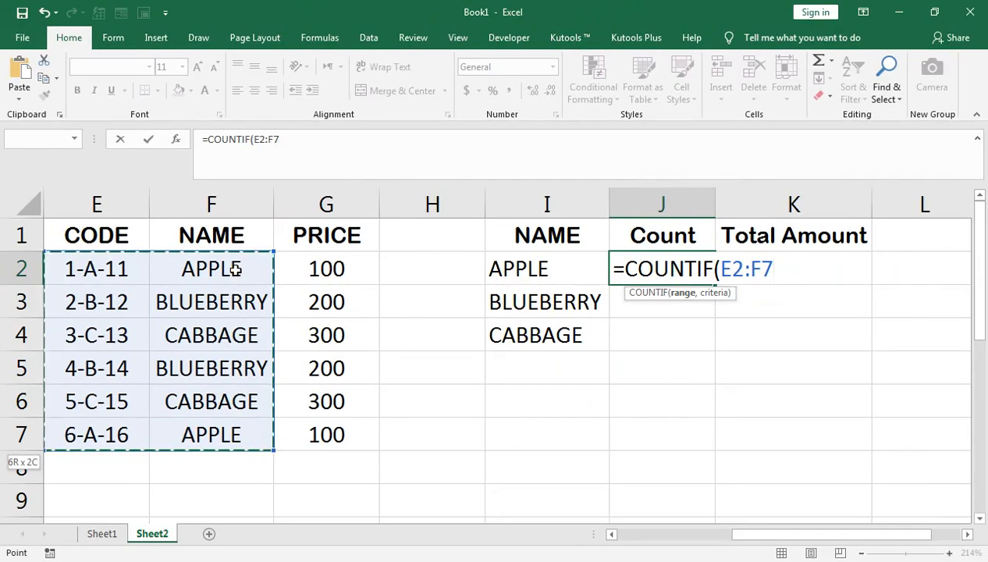
{"action": "left_click", "coordinate": [234, 269]}
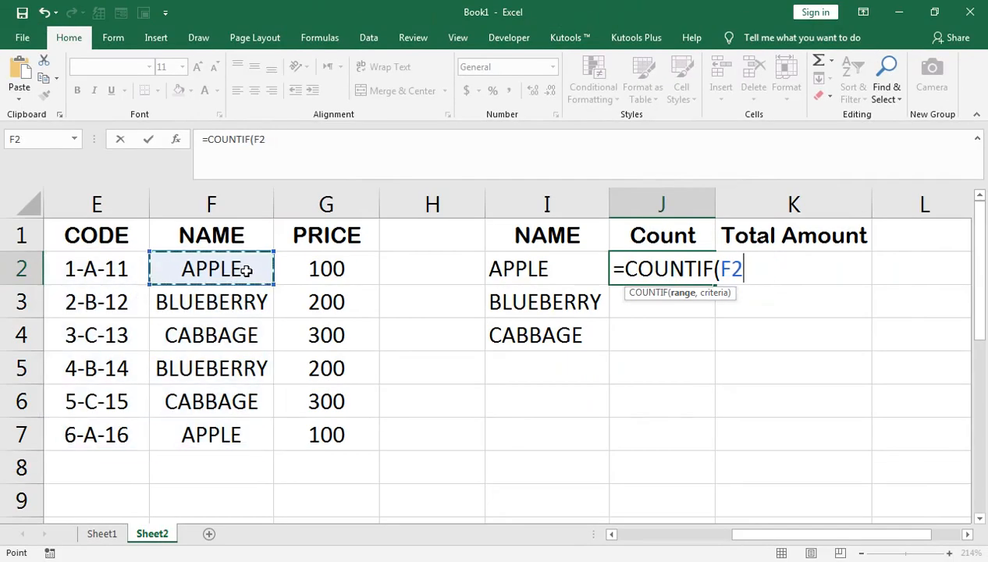
{"action": "key", "text": "ctrl+shift+Down"}
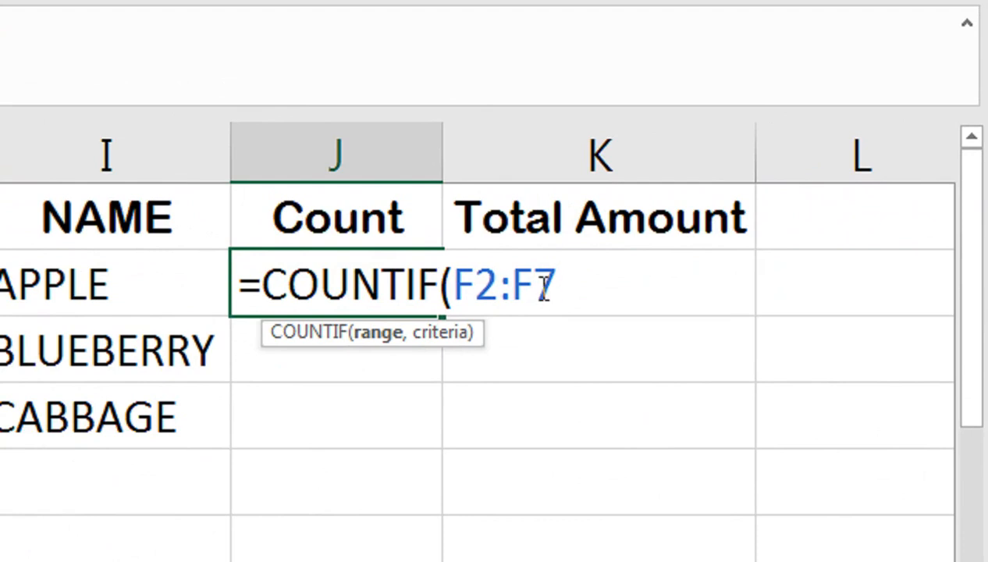
{"action": "key", "text": "F4"}
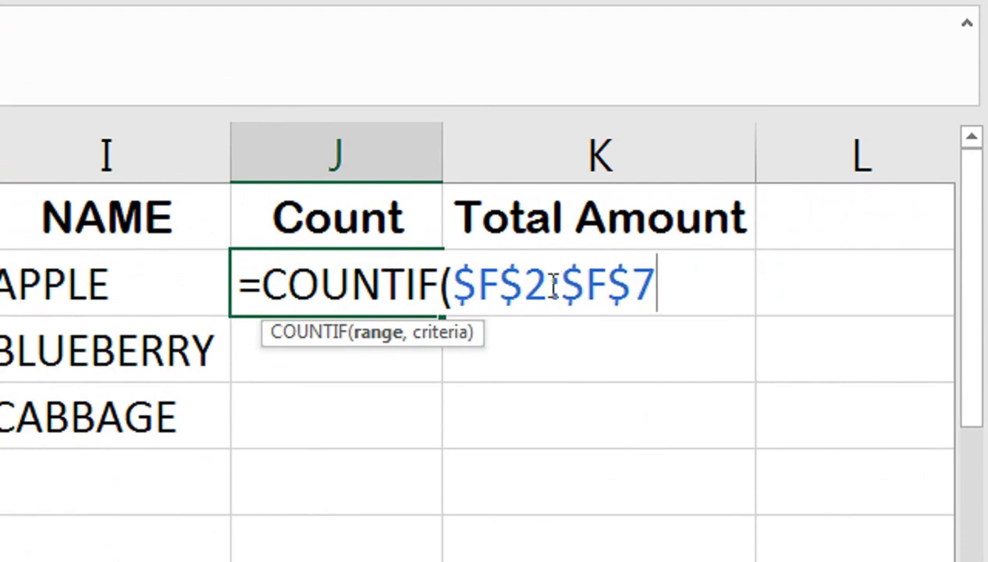
Complete J2's COUNTIF formula with I2 as the criteria.
{"action": "type", "text": ","}
{"action": "left_click", "coordinate": [238, 281]}
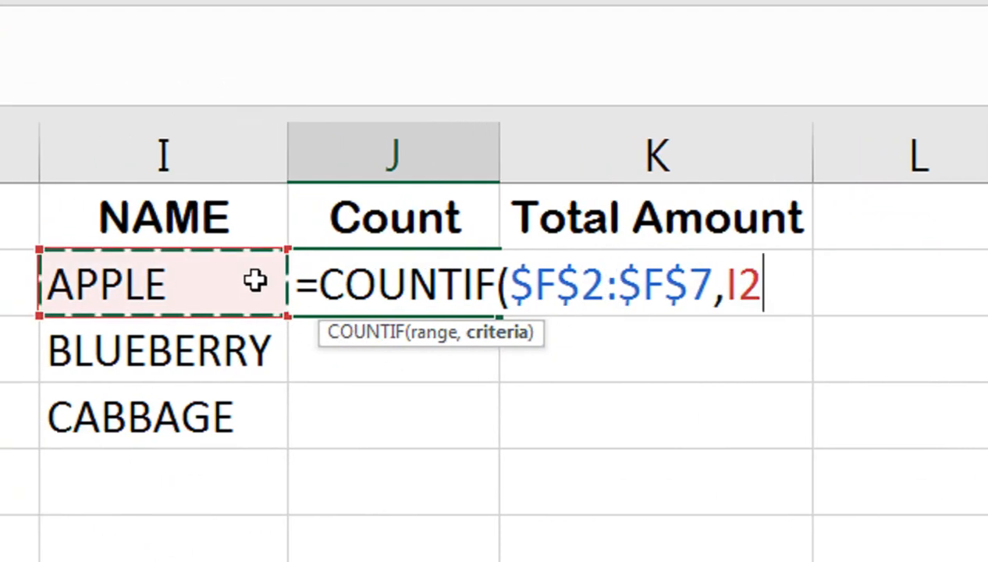
{"action": "type", "text": ")"}
{"action": "key", "text": "Return"}
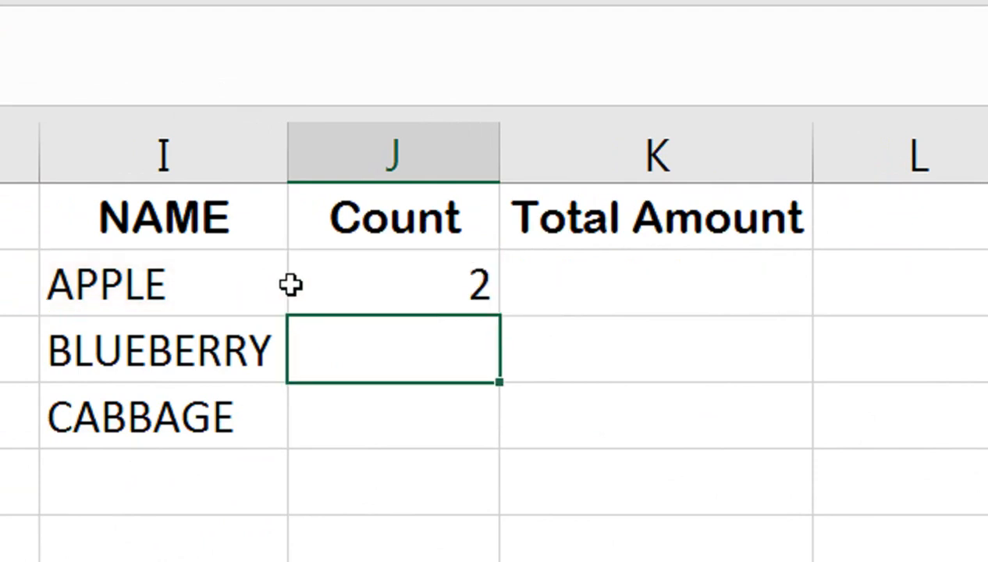
Fill the COUNTIF formula from J2 down to J4 and center the cells horizontally.
{"action": "left_click", "coordinate": [390, 285]}
{"action": "double_click", "coordinate": [501, 316]}
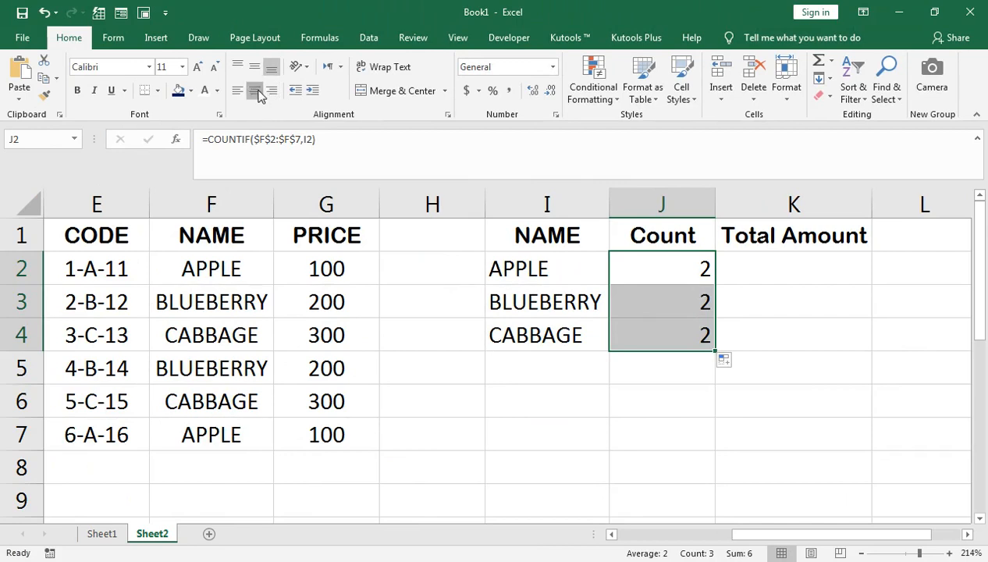
{"action": "left_click", "coordinate": [250, 91]}
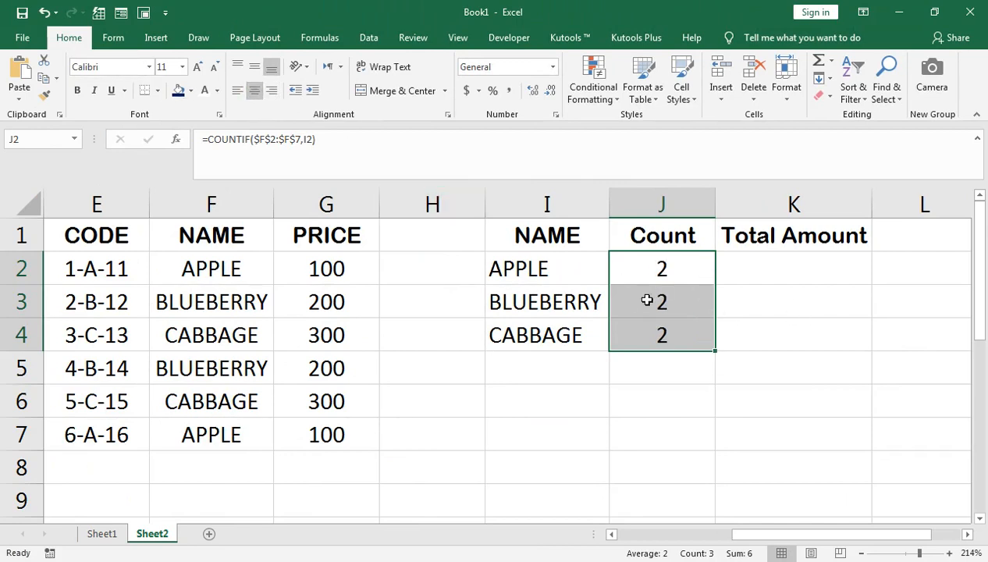
Begin a SUMIF formula in K2 with the absolute criteria range $F$2:$F$7 from the NAME column.
{"action": "left_click", "coordinate": [784, 276]}
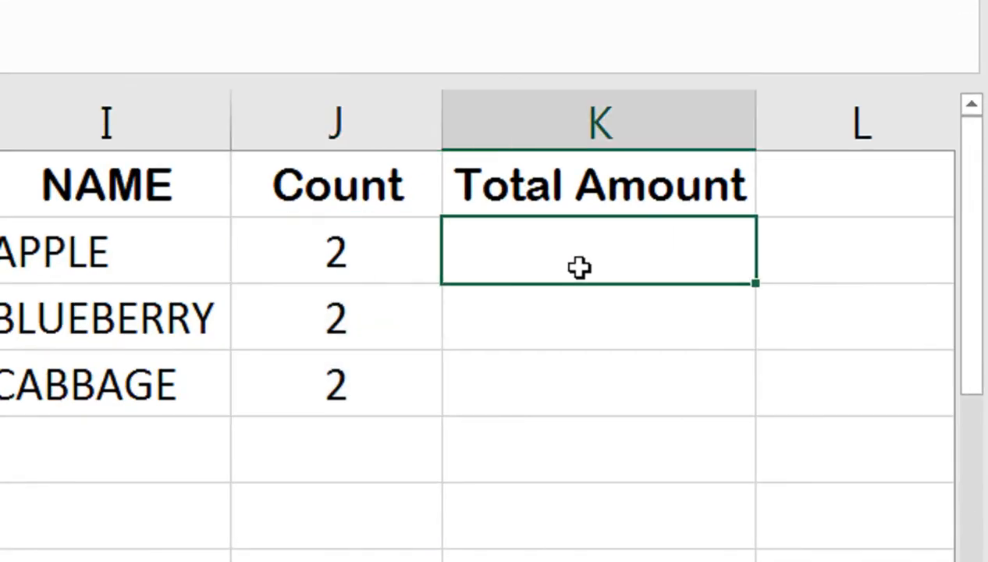
{"action": "type", "text": "=sumif"}
{"action": "key", "text": "Tab"}
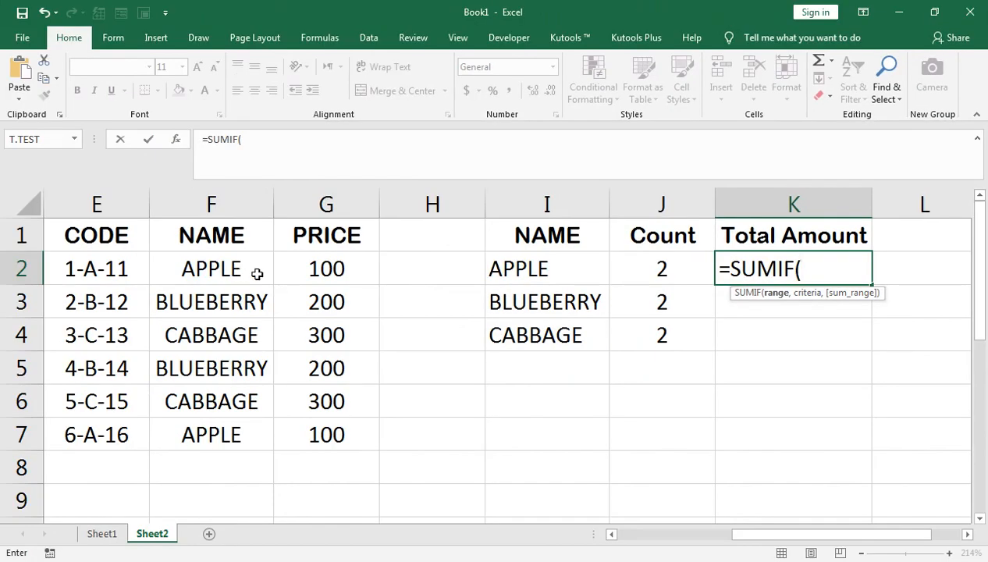
{"action": "left_click", "coordinate": [246, 274]}
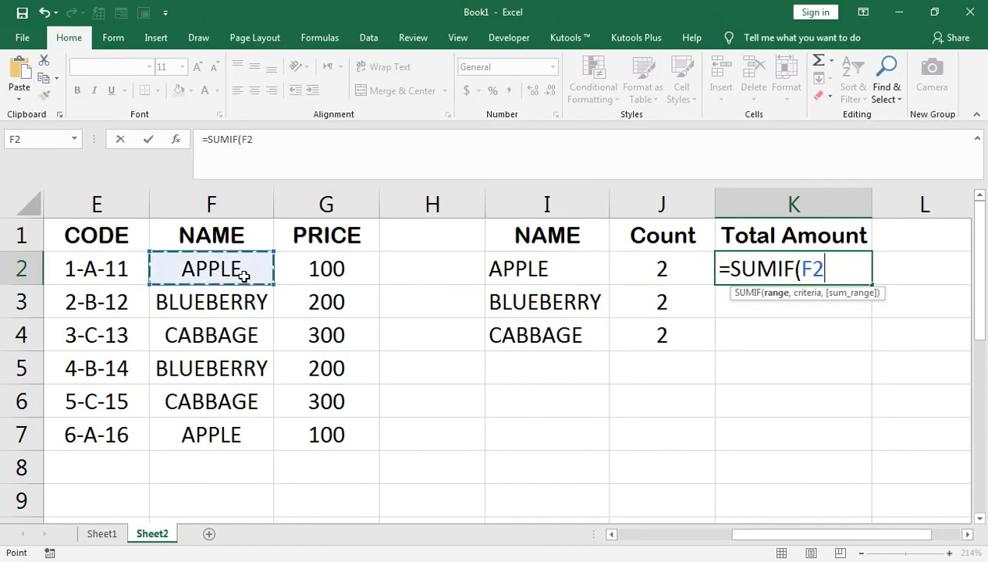
{"action": "key", "text": "ctrl+shift+Down"}
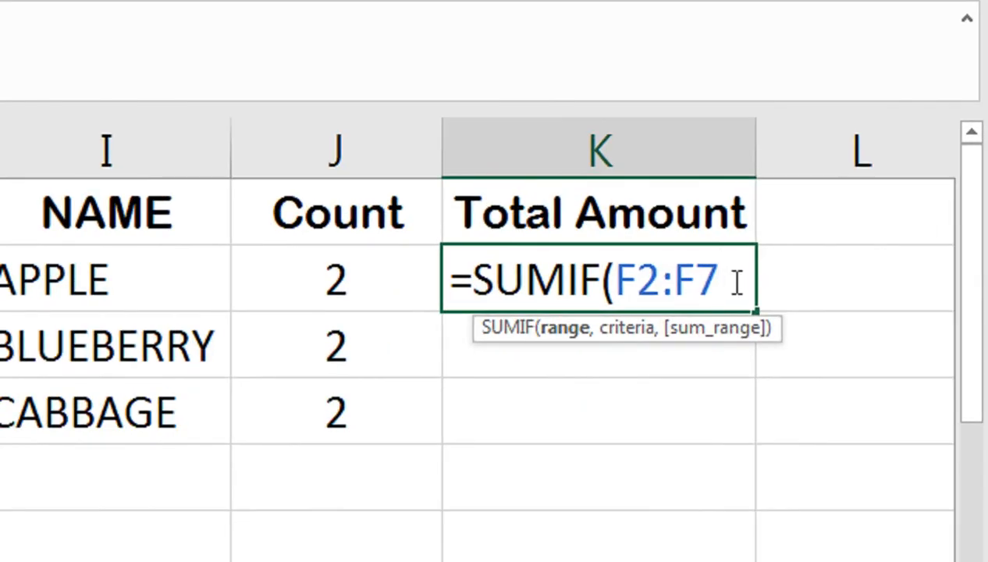
{"action": "key", "text": "F4"}
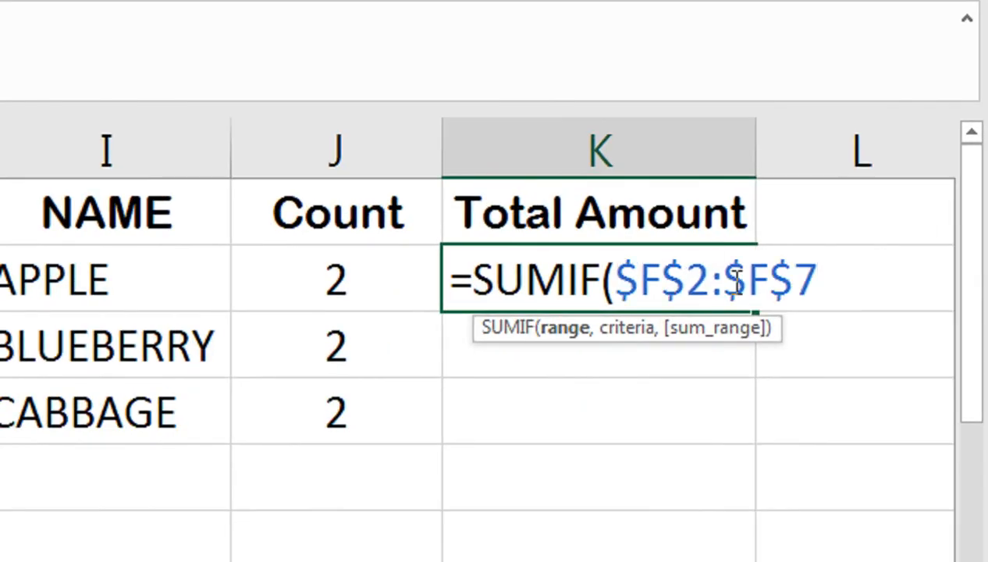
{"action": "type", "text": ","}
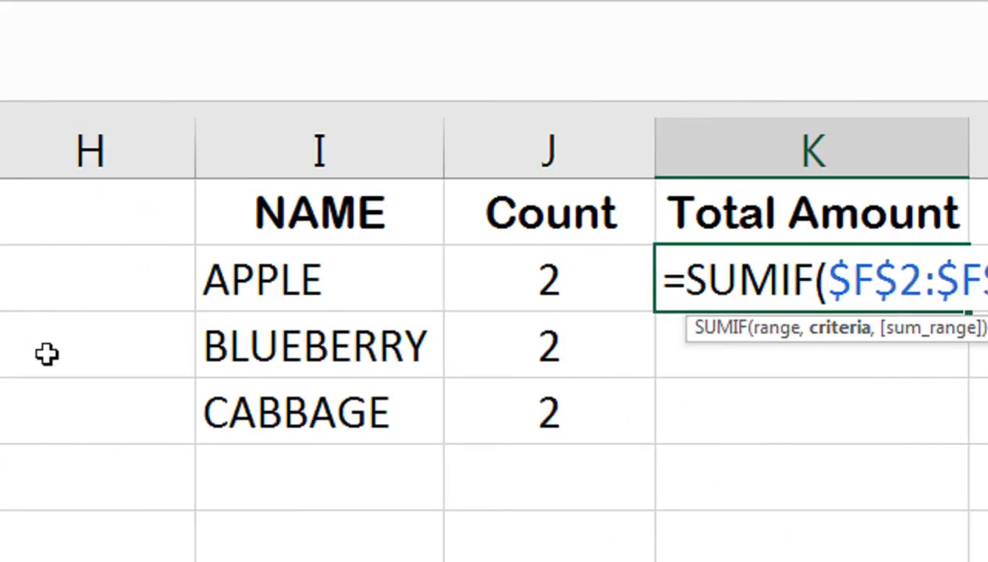
Complete K2's SUMIF formula with I2 as the criteria and the absolute PRICE range $G$2:$G$7 as the sum range.
{"action": "left_click", "coordinate": [44, 290]}
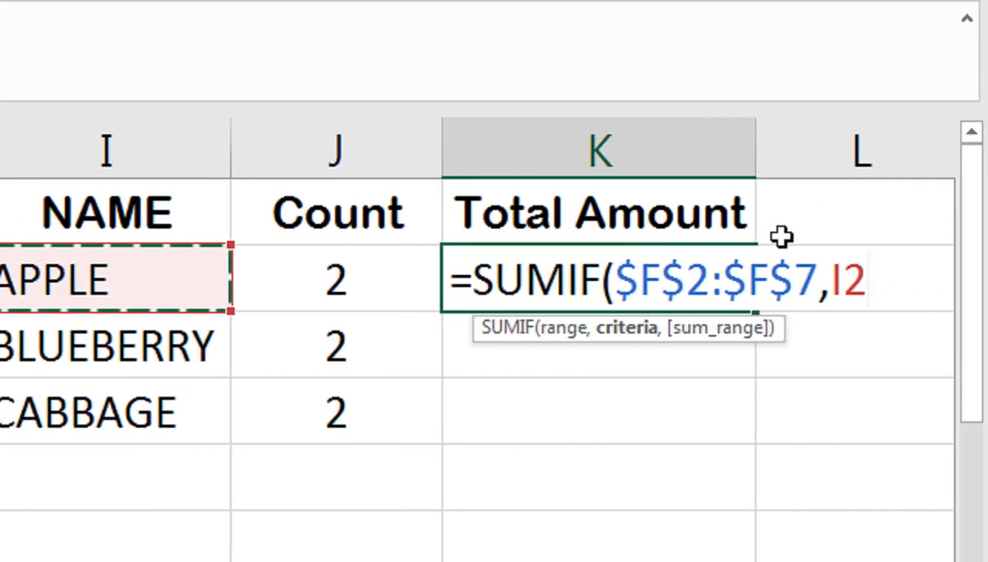
{"action": "type", "text": ","}
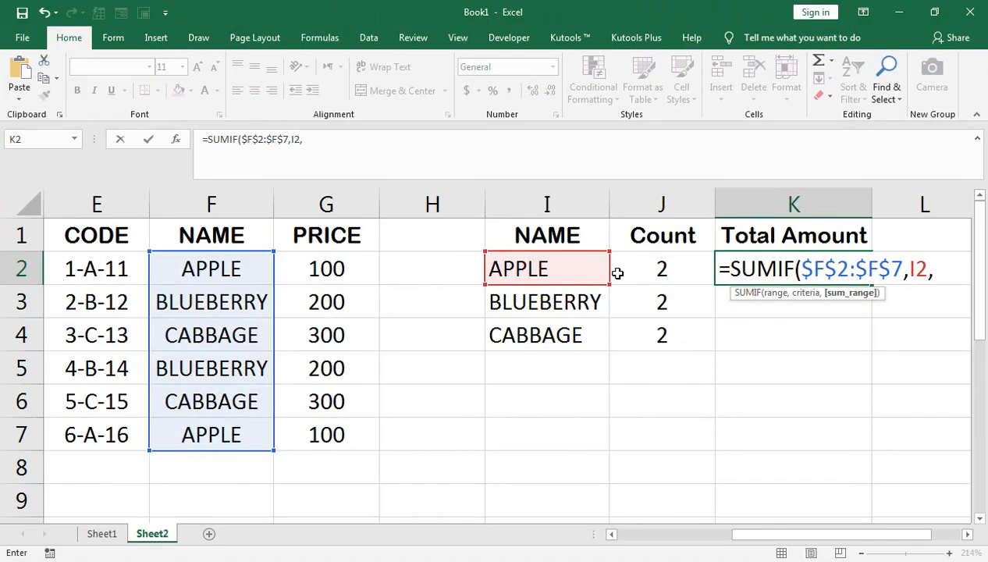
{"action": "left_click", "coordinate": [373, 269]}
{"action": "key", "text": "ctrl+shift+Down"}
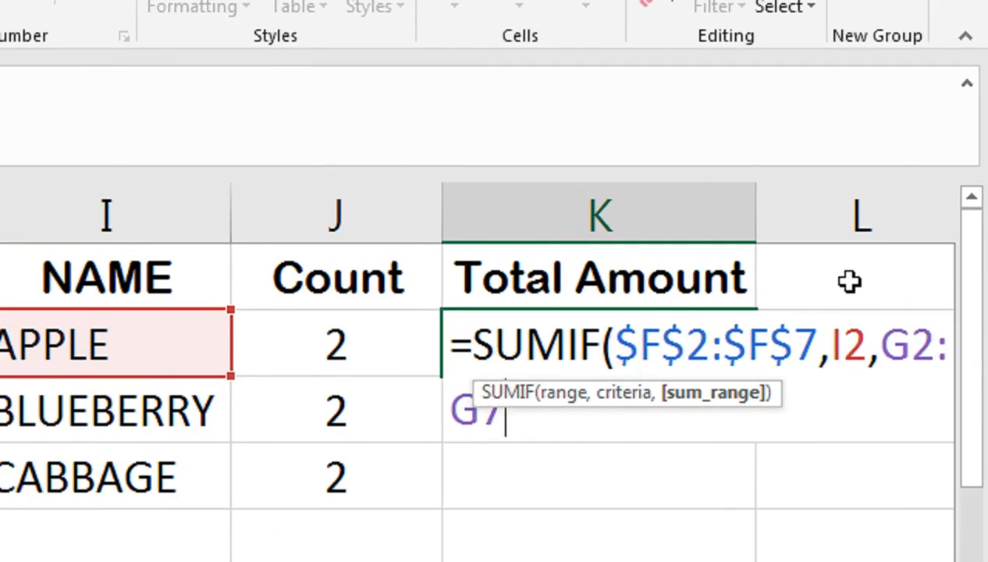
{"action": "key", "text": "F4"}
{"action": "type", "text": ")"}
{"action": "key", "text": "Return"}
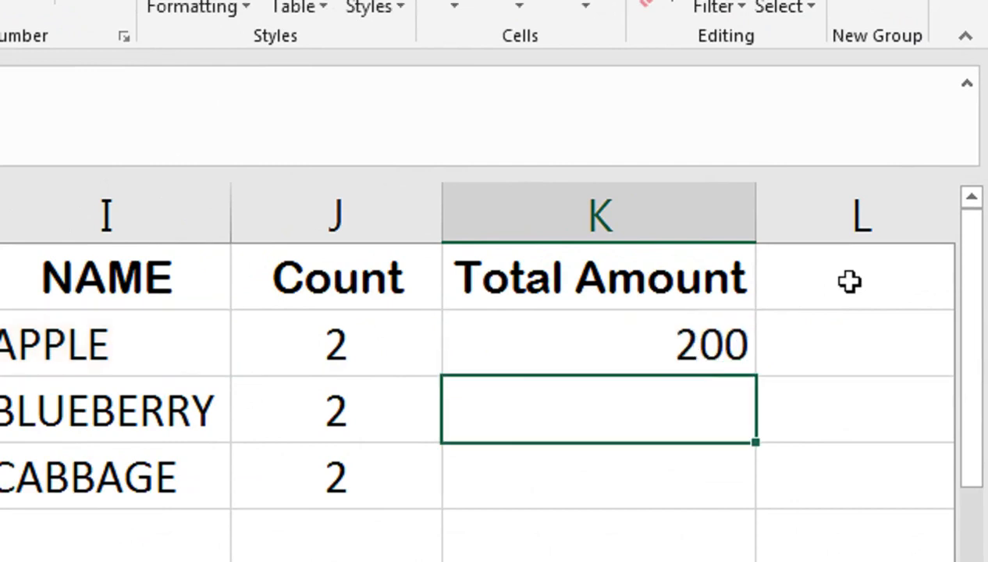
Review K2's SUMIF formula and fill it down to K4.
{"action": "left_click", "coordinate": [712, 343]}
{"action": "left_click", "coordinate": [763, 383]}
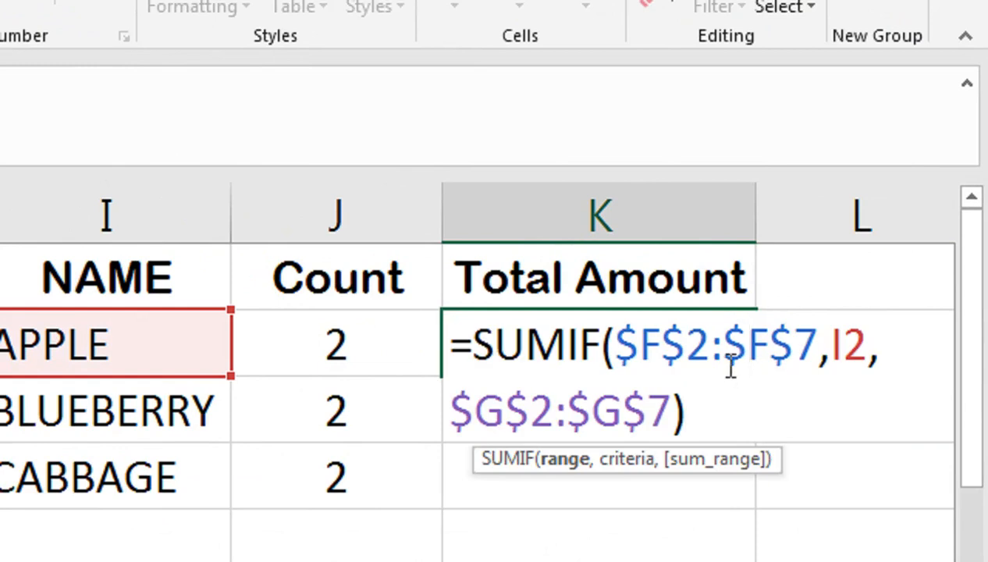
{"action": "key", "text": "Return"}
{"action": "left_click", "coordinate": [726, 355]}
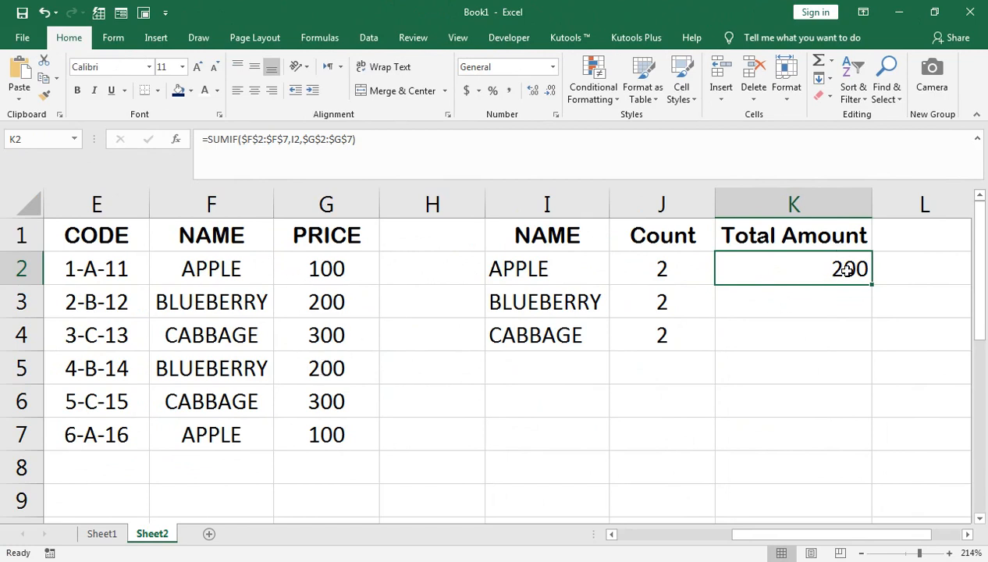
{"action": "left_click_drag", "start_coordinate": [871, 284], "coordinate": [871, 337]}
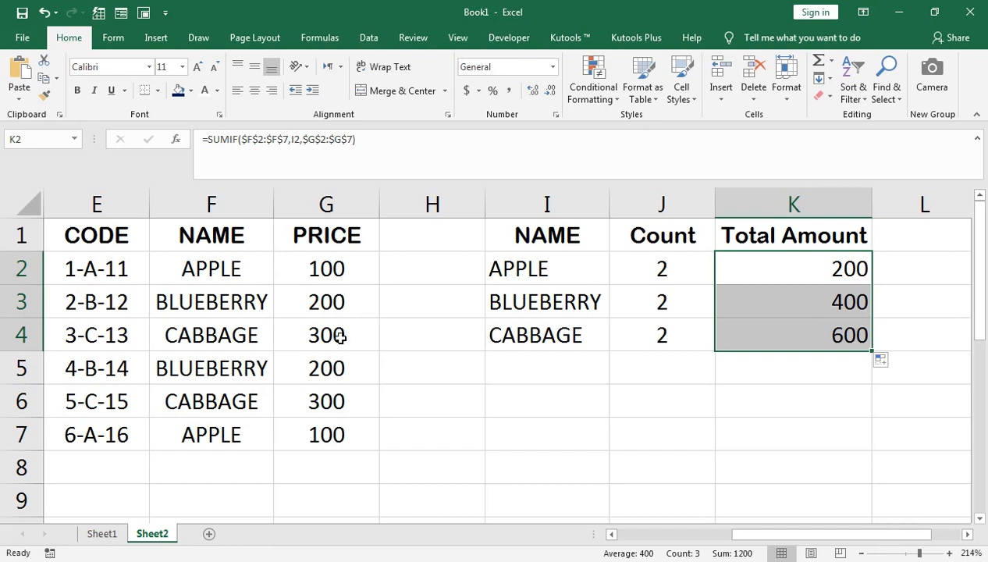
{"action": "left_click", "coordinate": [781, 341]}
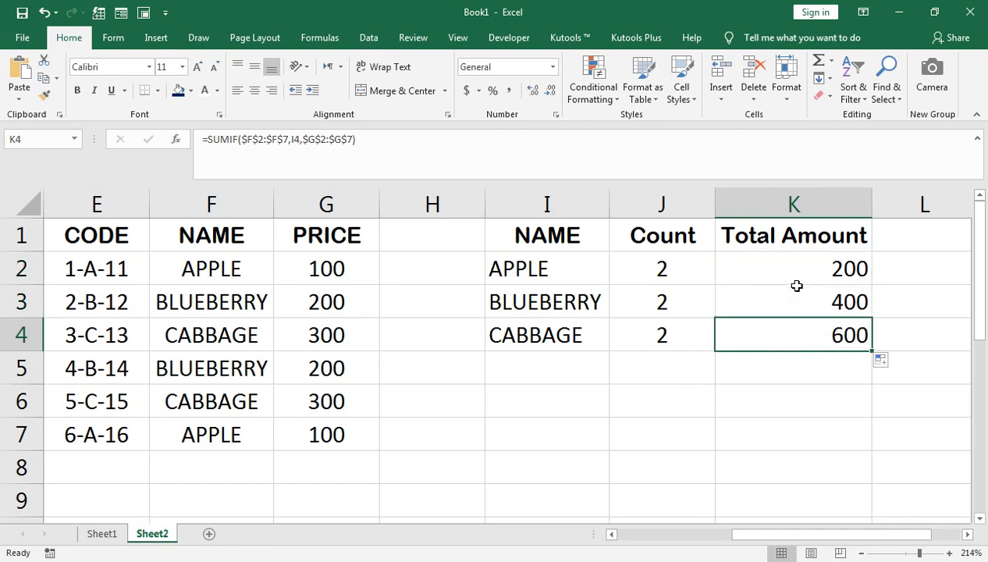
Center the Total Amount values in K2:K4 horizontally.
{"action": "left_click", "coordinate": [797, 272]}
{"action": "key", "text": "shift+Down"}
{"action": "key", "text": "shift+Down"}
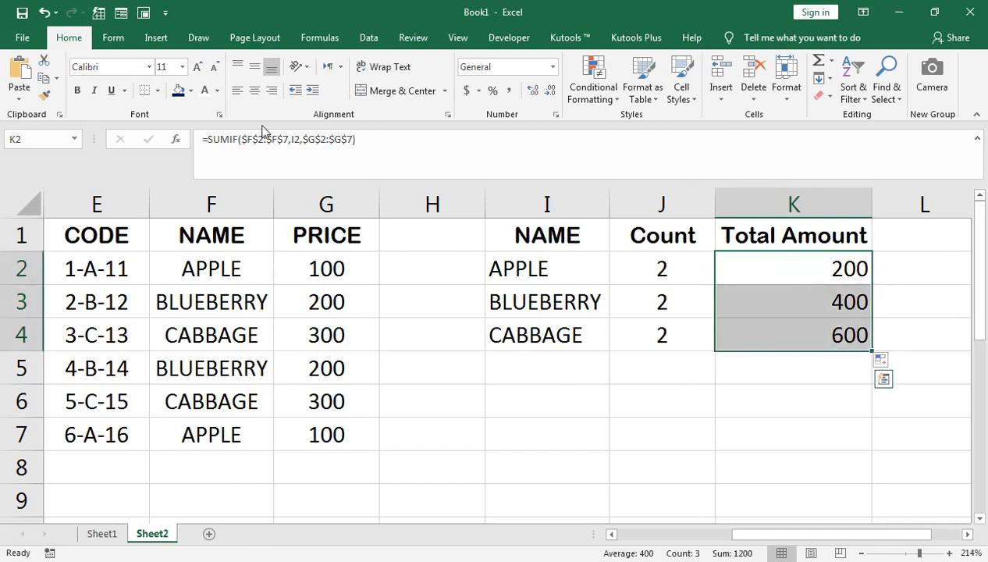
{"action": "left_click", "coordinate": [255, 93]}
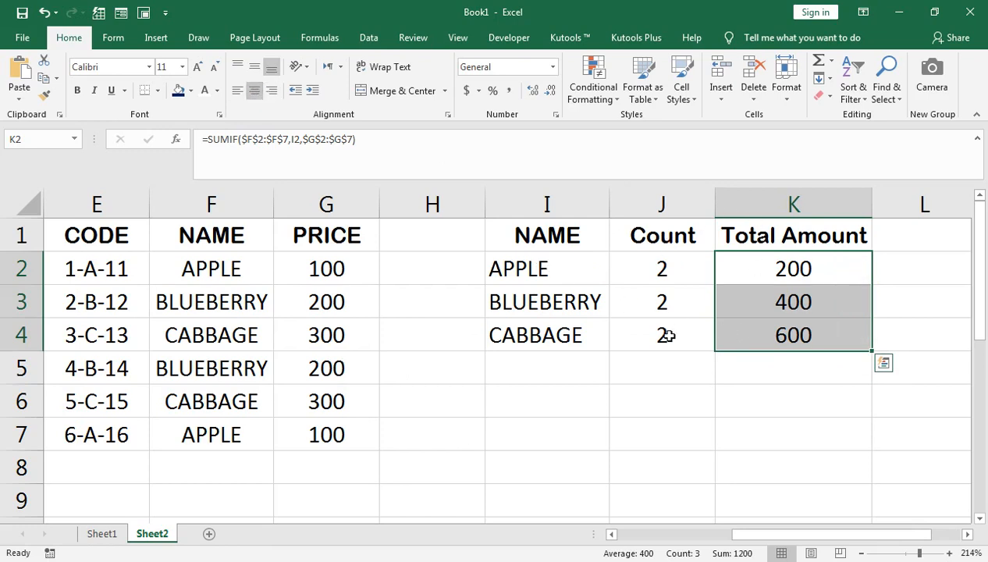
Merge and center I5:J5 and enter the label "grand total" in it.
{"action": "left_click", "coordinate": [562, 370]}
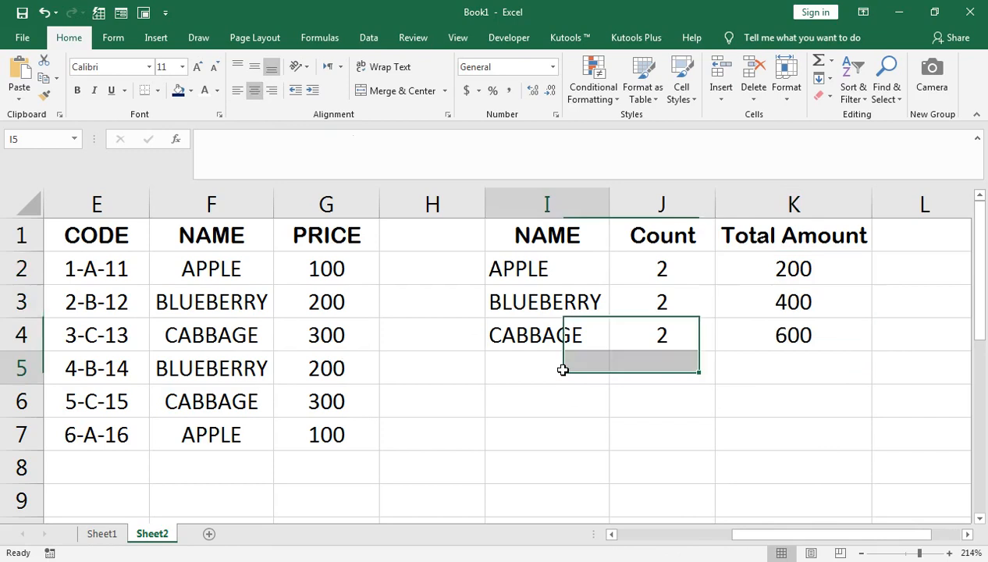
{"action": "key", "text": "shift+Right"}
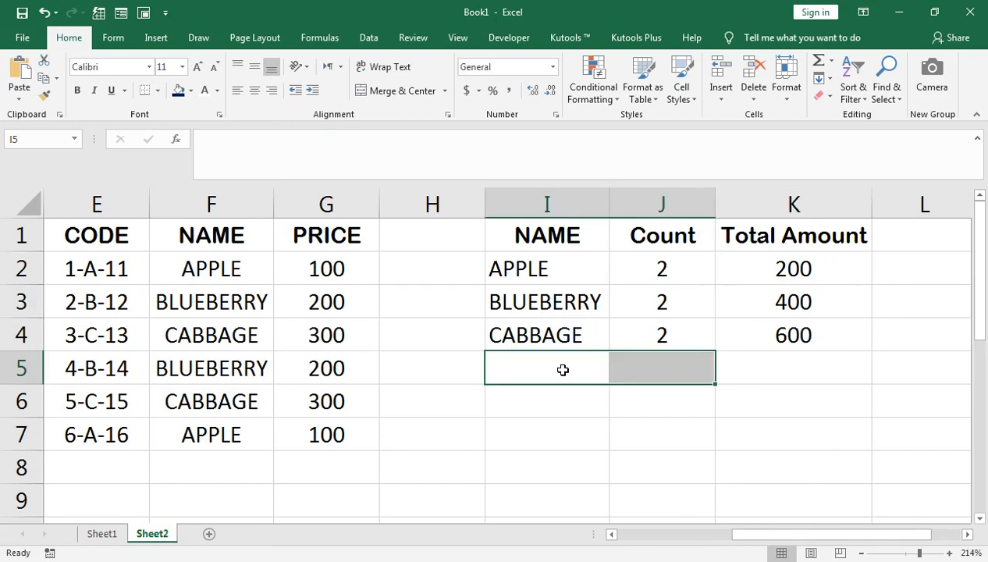
{"action": "left_click", "coordinate": [401, 92]}
{"action": "type", "text": "gra"}
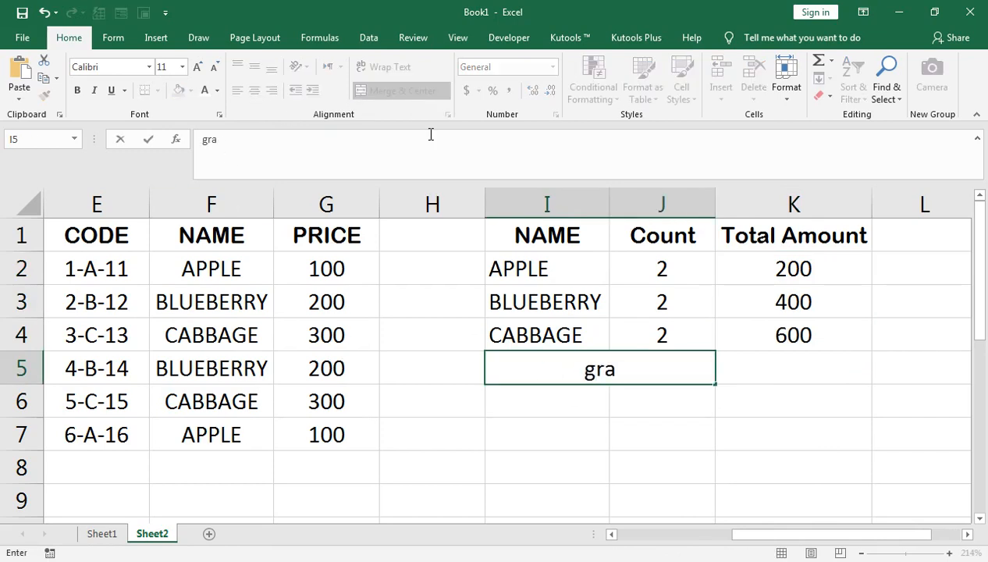
{"action": "type", "text": "nd total"}
{"action": "key", "text": "Tab"}
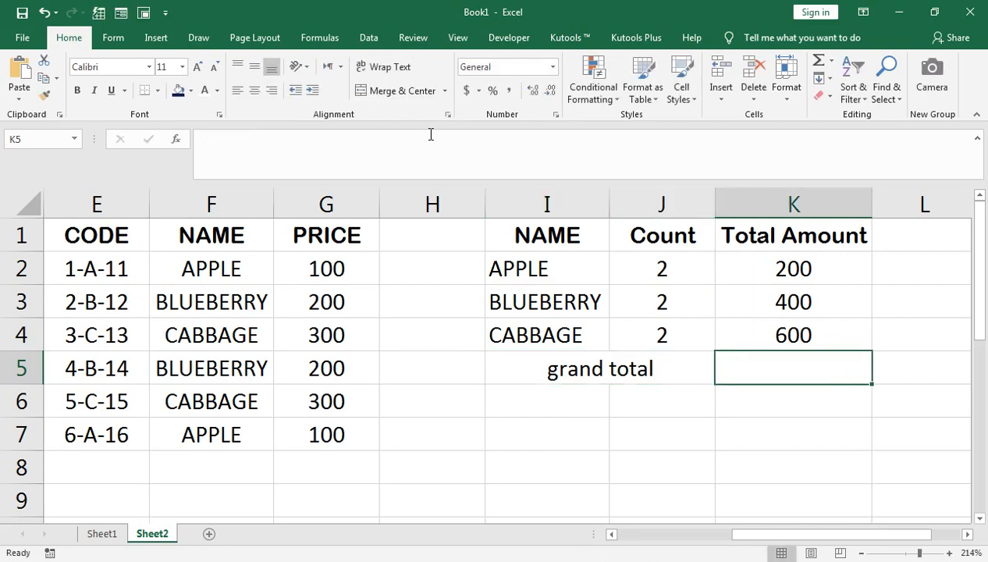
Total the amounts in K5 with the formula =SUM(K2:K4) and check its range.
{"action": "key", "text": "alt+equal"}
{"action": "key", "text": "Return"}
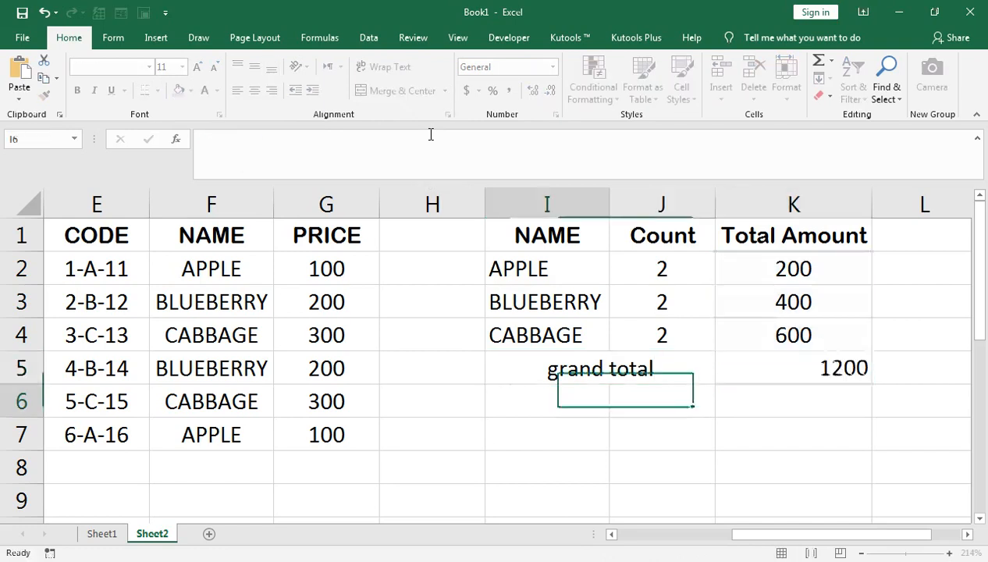
{"action": "double_click", "coordinate": [770, 371]}
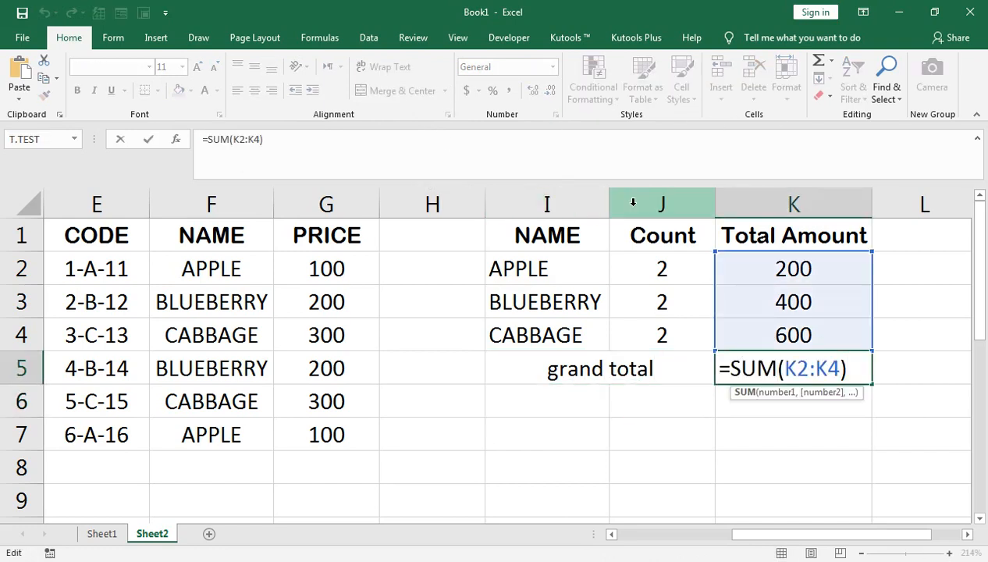
{"action": "key", "text": "Return"}
Center the grand total value in K5 and apply the comma number style.
{"action": "left_click", "coordinate": [779, 369]}
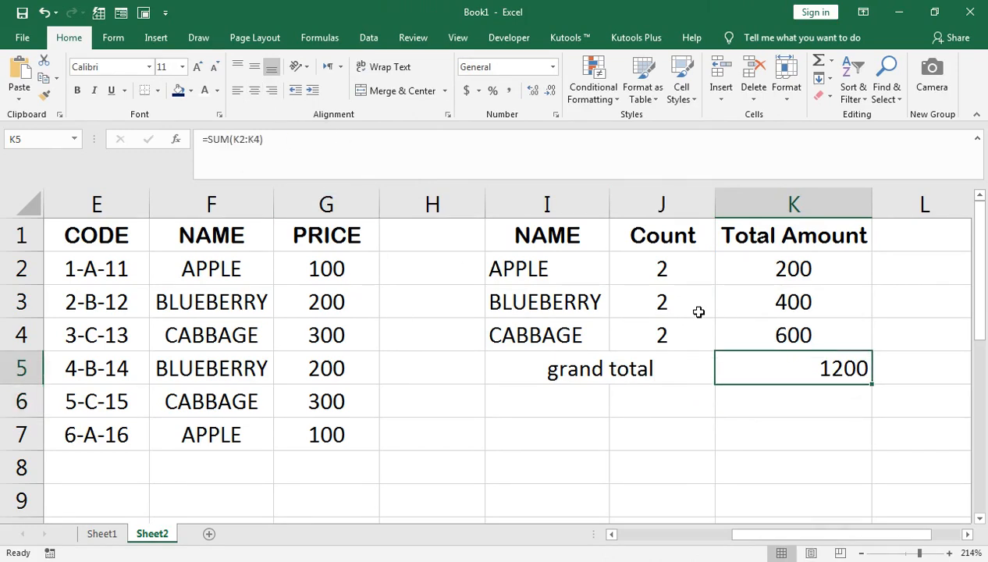
{"action": "left_click", "coordinate": [255, 92]}
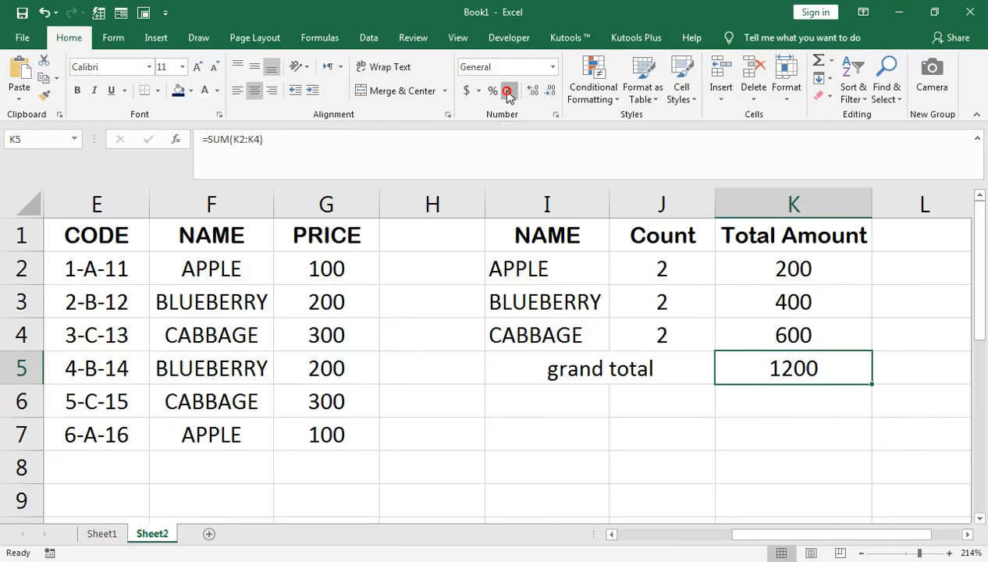
{"action": "left_click", "coordinate": [500, 182]}
Give the merged grand total label cell a dark blue fill and white text.
{"action": "left_click", "coordinate": [551, 365]}
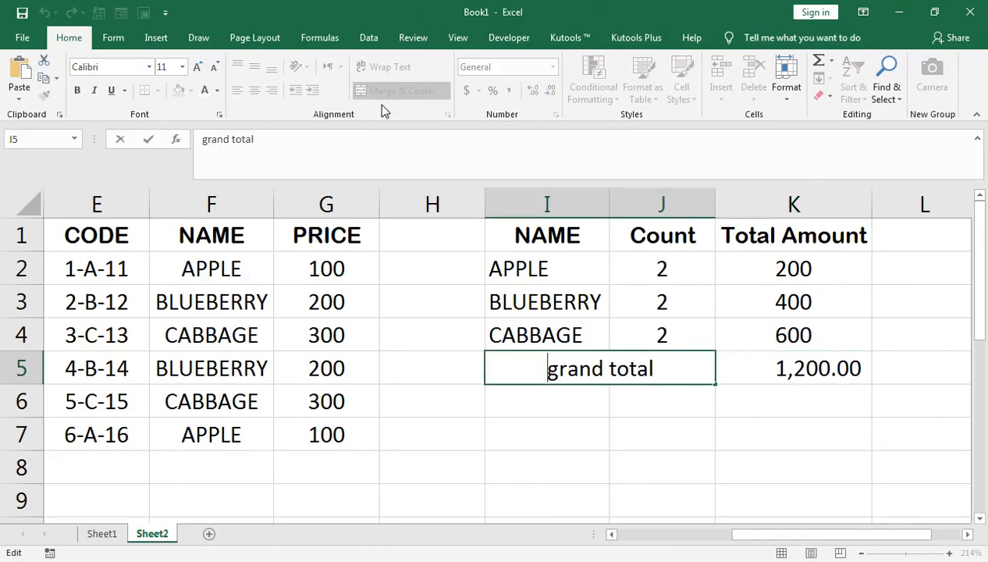
{"action": "left_click", "coordinate": [591, 406]}
{"action": "left_click", "coordinate": [577, 367]}
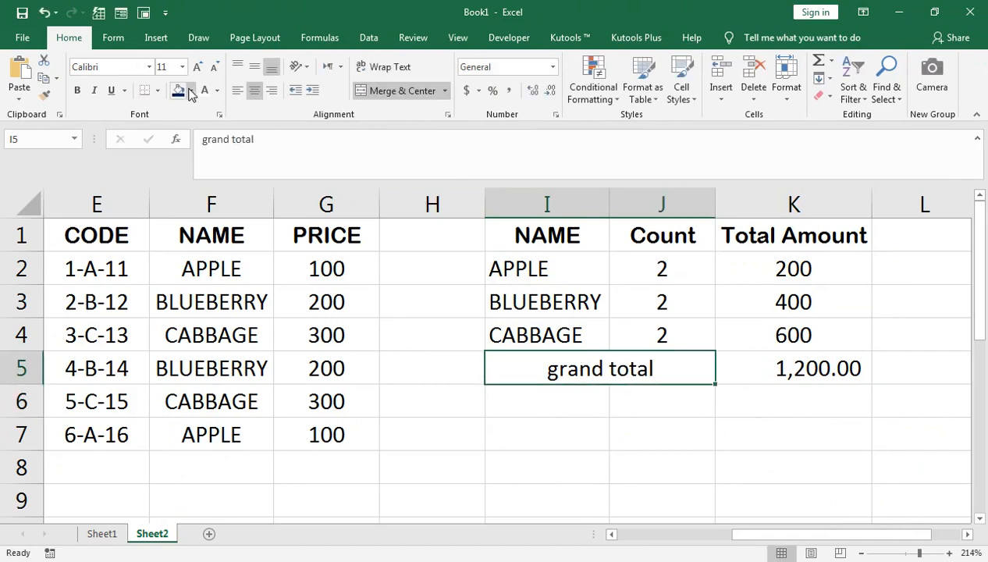
{"action": "left_click", "coordinate": [178, 91]}
{"action": "left_click", "coordinate": [204, 91]}
Fill the summary header cells I1:K1 with the standard yellow color.
{"action": "left_click", "coordinate": [523, 234]}
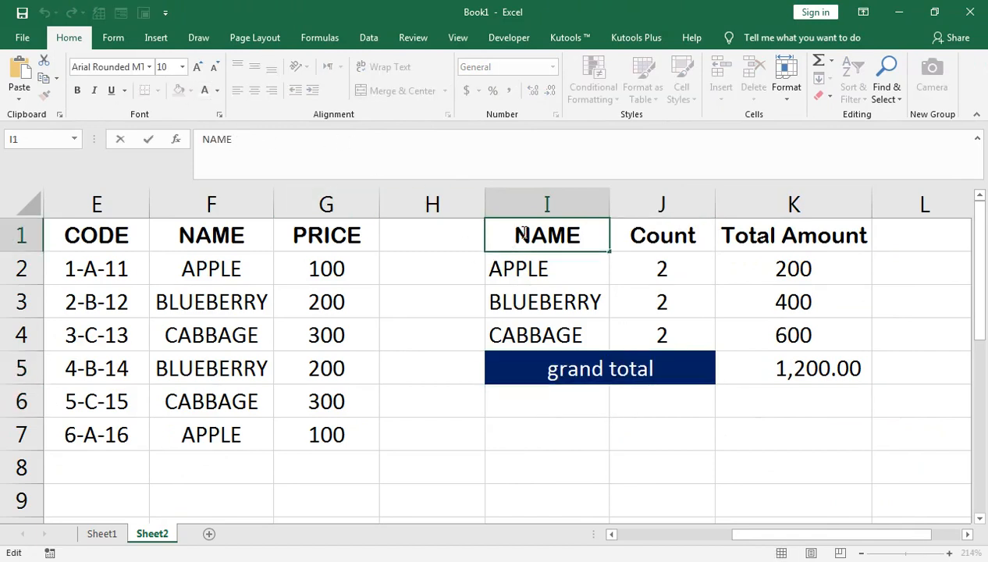
{"action": "key", "text": "Return"}
{"action": "key", "text": "Up"}
{"action": "key", "text": "shift+Right"}
{"action": "key", "text": "shift+Right"}
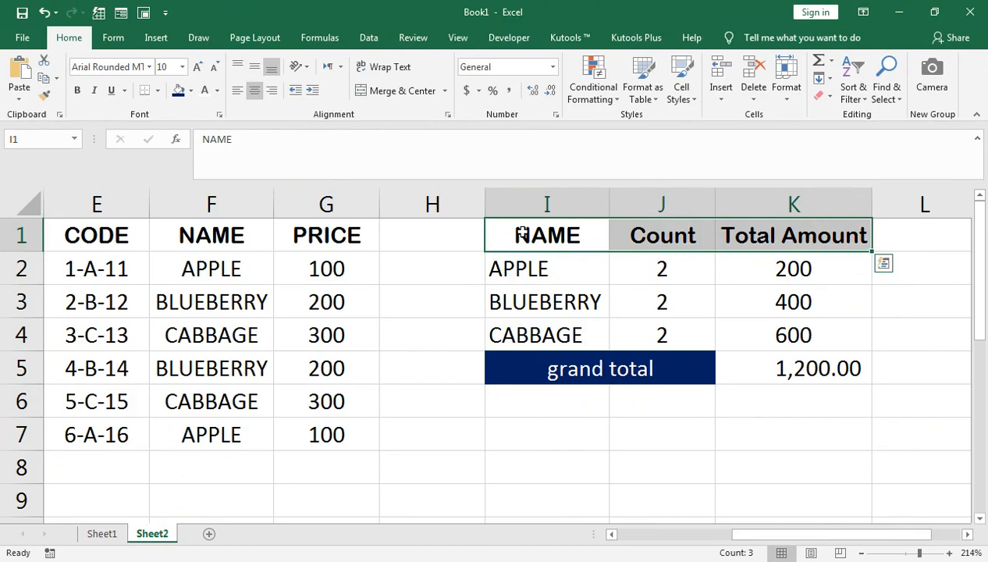
{"action": "left_click", "coordinate": [179, 91]}
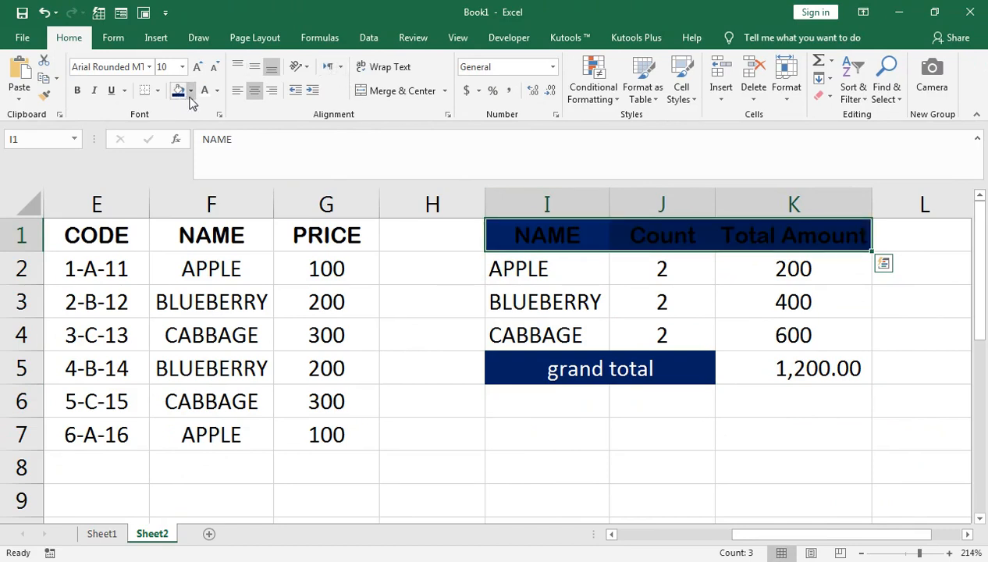
{"action": "left_click", "coordinate": [190, 91]}
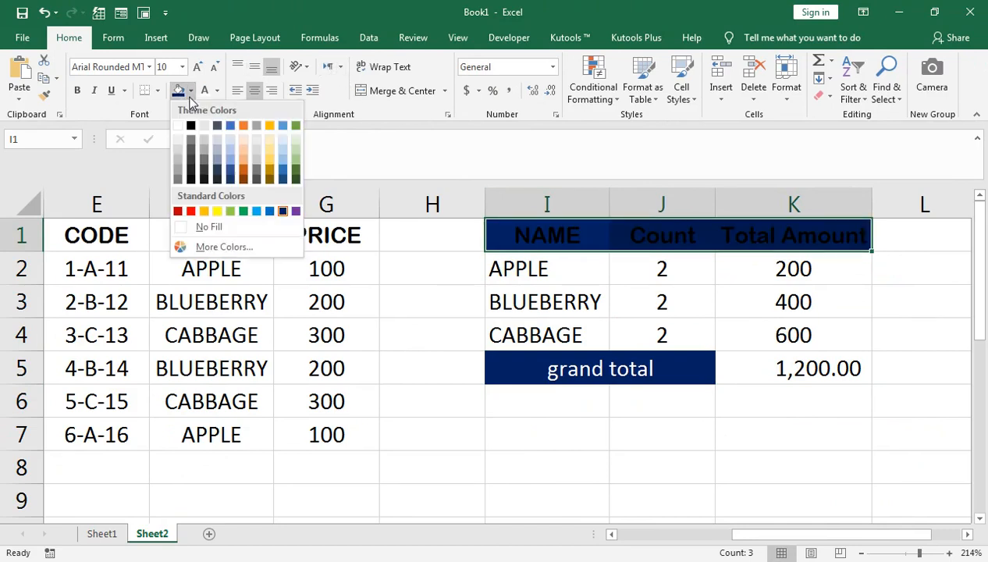
{"action": "left_click", "coordinate": [219, 212]}
{"action": "double_click", "coordinate": [465, 430]}
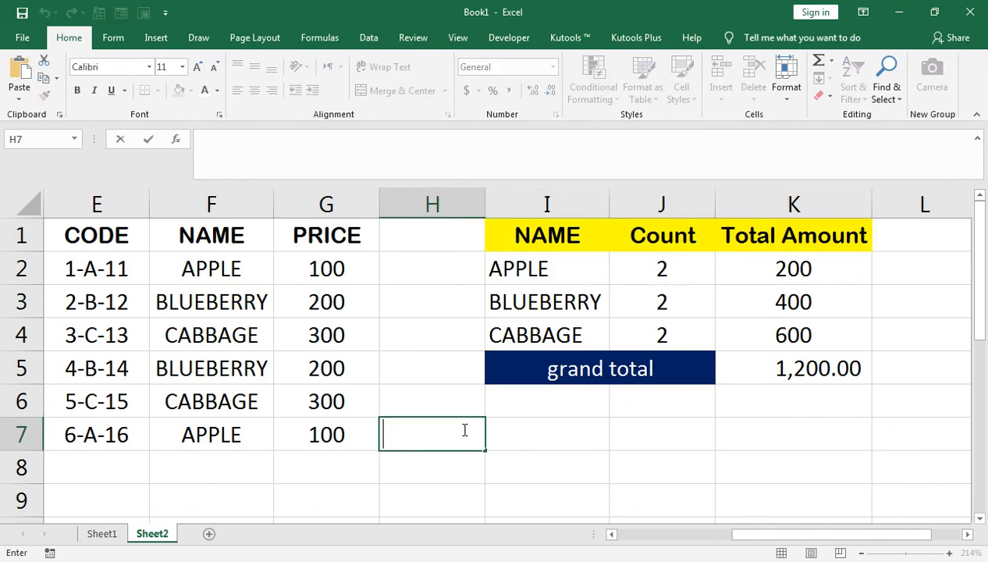
{"action": "key", "text": "Return"}
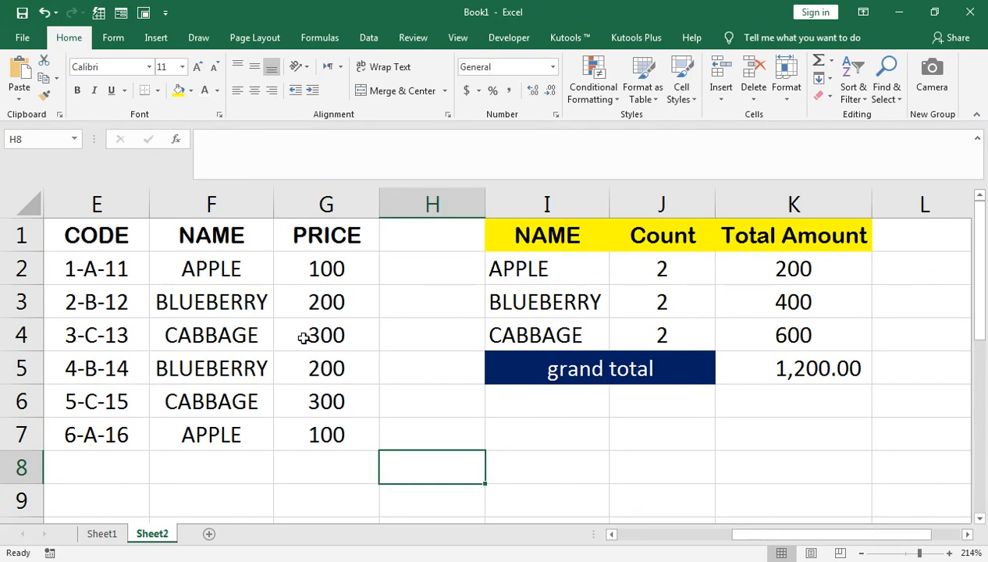
{"action": "left_click", "coordinate": [343, 499]}
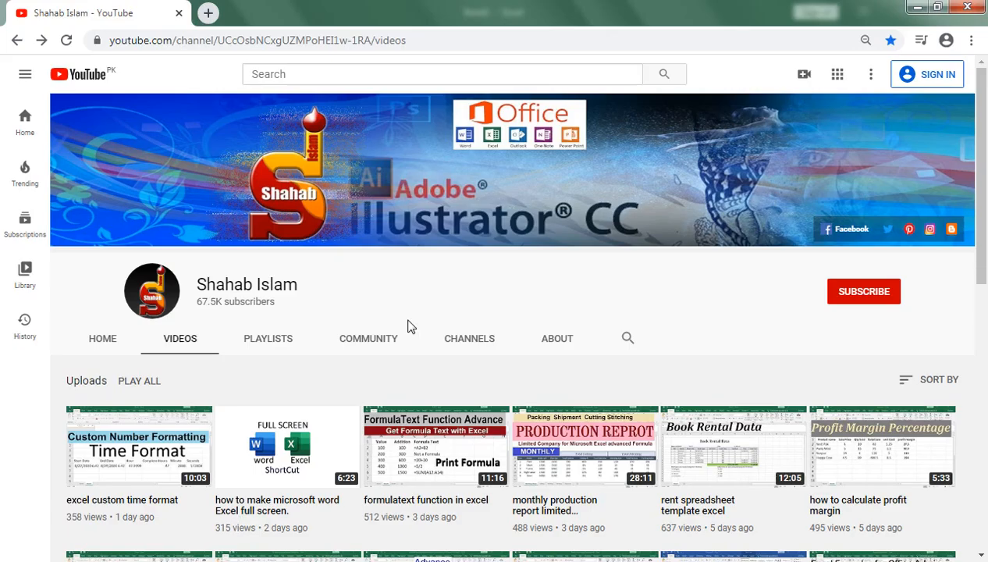